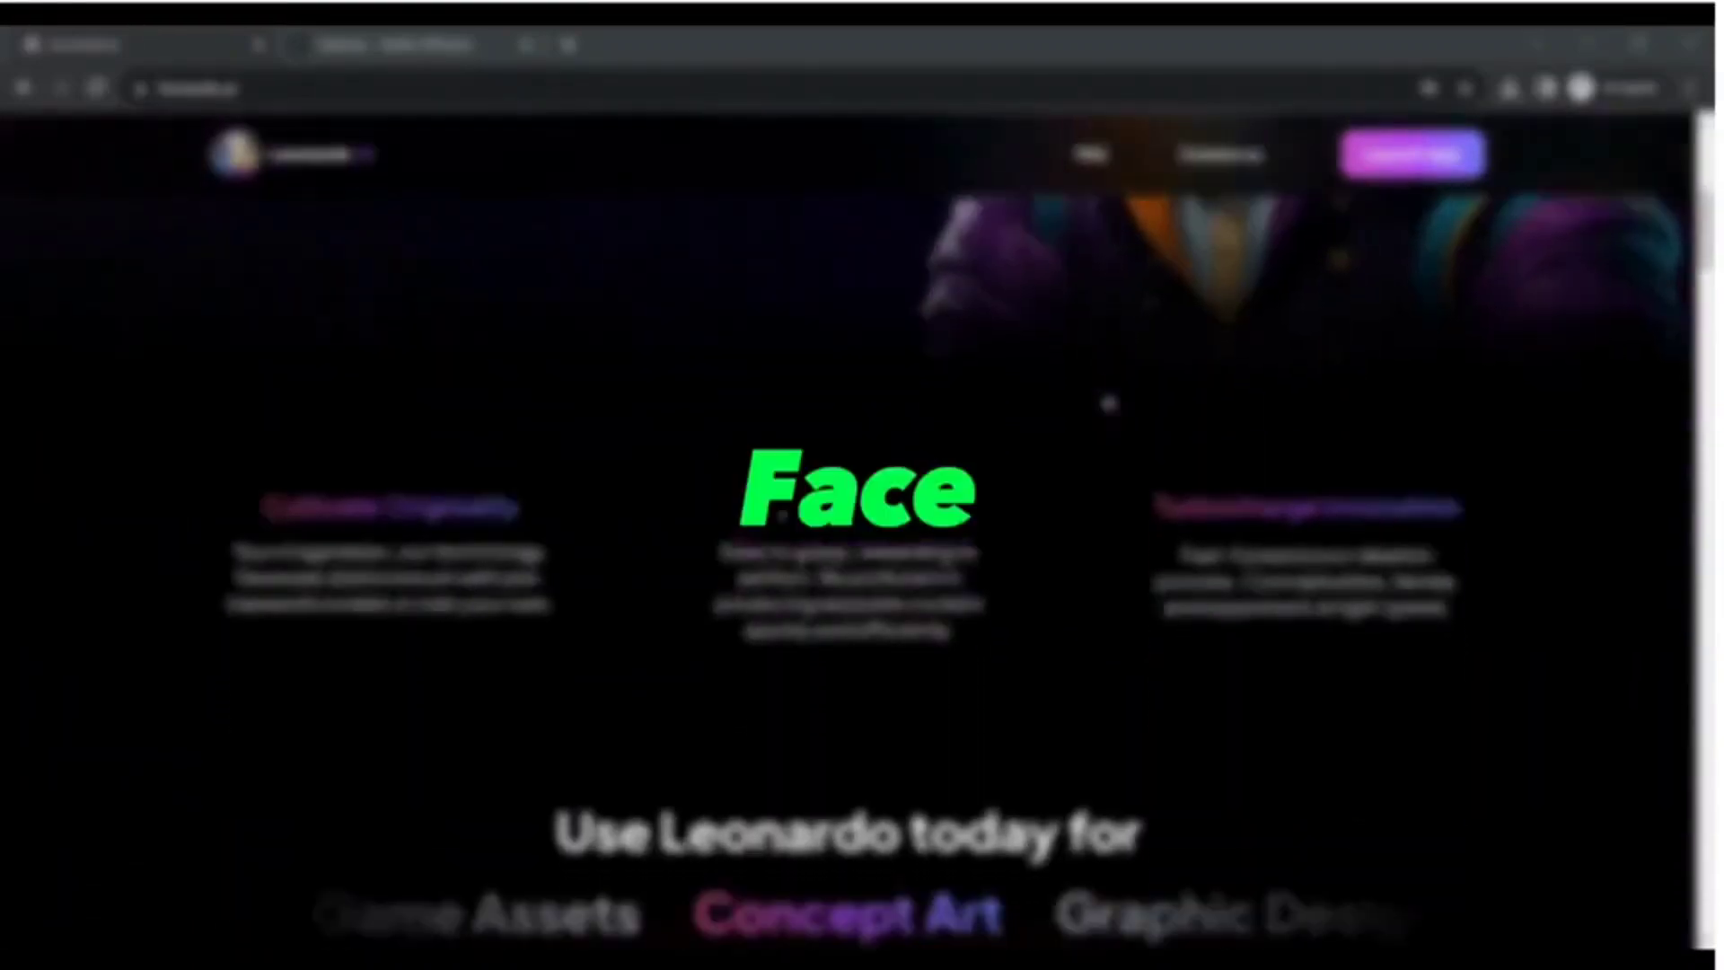
{"action": "scroll", "coordinate": [1108, 401], "scroll_direction": "down", "scroll_amount": 3}
{"action": "scroll", "coordinate": [1109, 402], "scroll_direction": "down", "scroll_amount": 4}
{"action": "scroll", "coordinate": [1108, 401], "scroll_direction": "down", "scroll_amount": 4}
{"action": "scroll", "coordinate": [1109, 402], "scroll_direction": "down", "scroll_amount": 4}
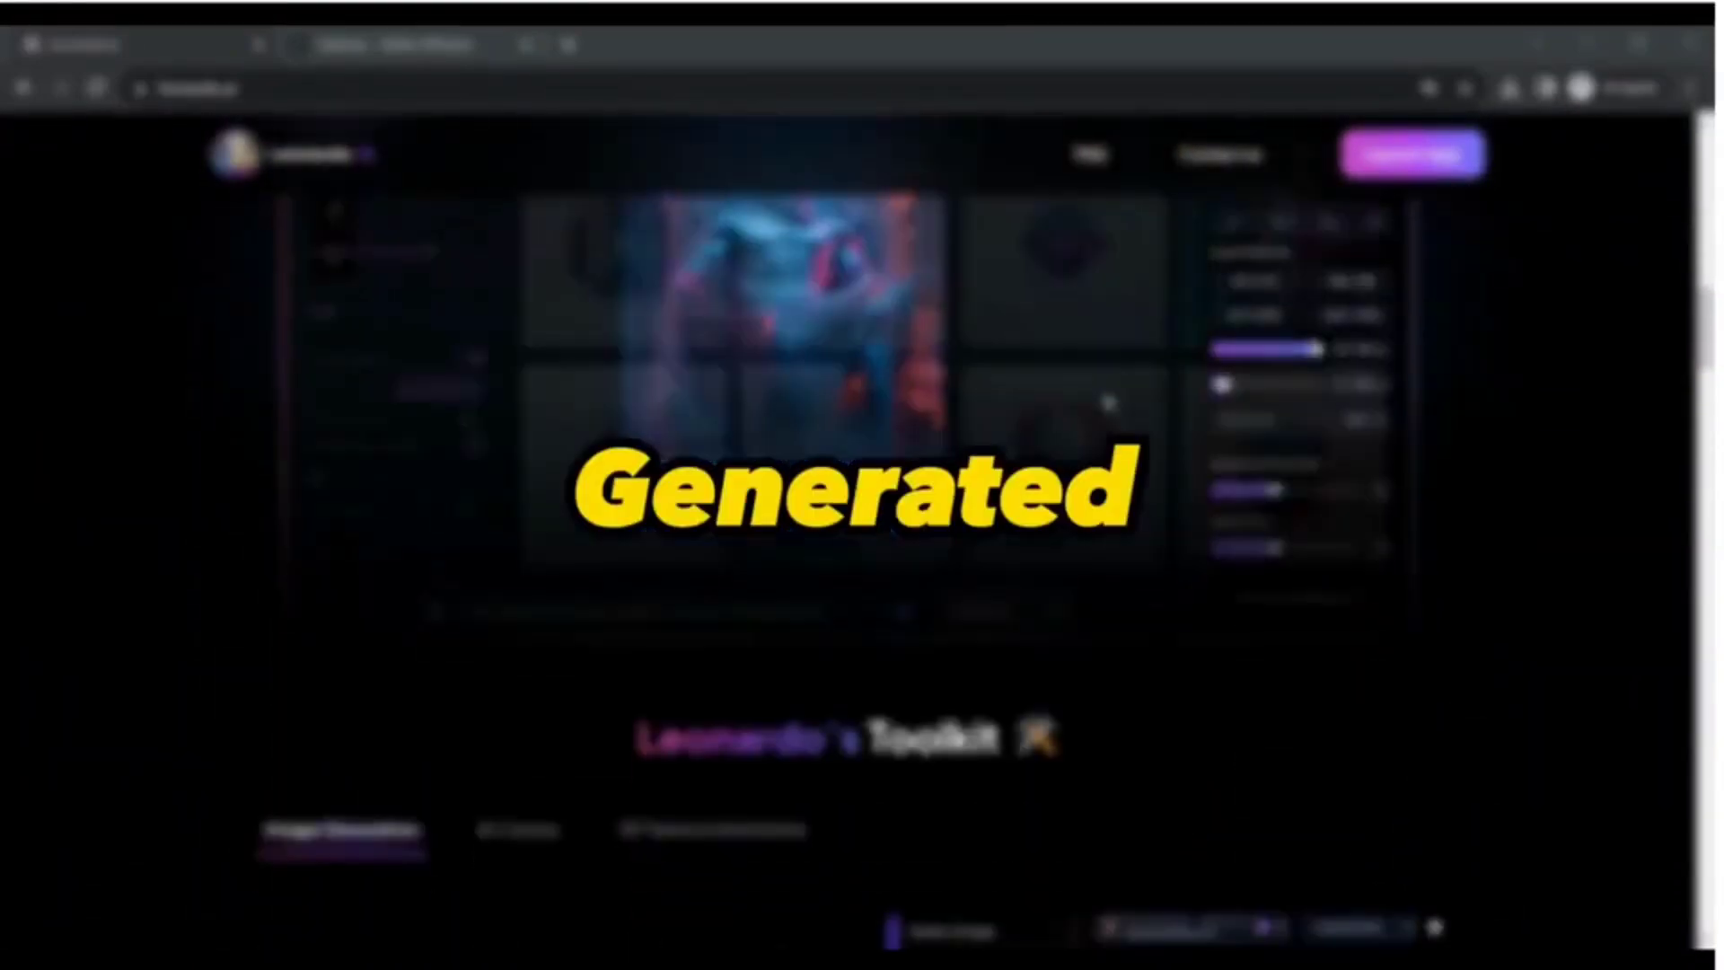
{"action": "scroll", "coordinate": [1109, 402], "scroll_direction": "down", "scroll_amount": 3}
{"action": "scroll", "coordinate": [1108, 401], "scroll_direction": "down", "scroll_amount": 3}
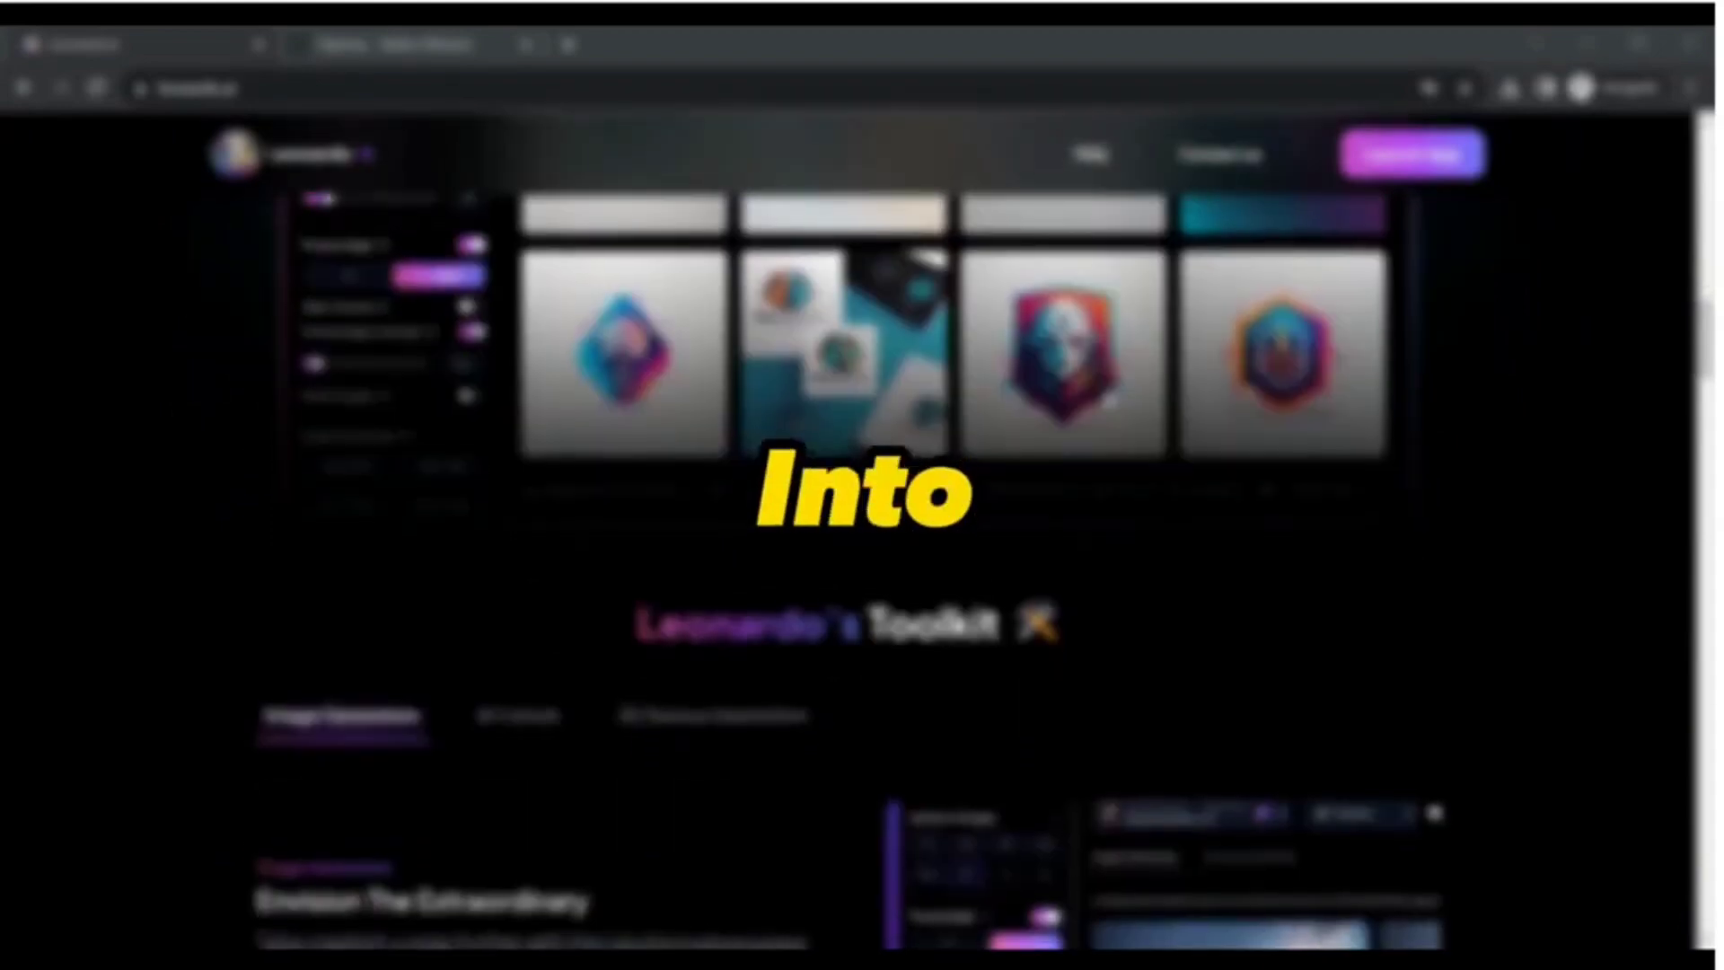
{"action": "scroll", "coordinate": [1108, 402], "scroll_direction": "down", "scroll_amount": 3}
{"action": "scroll", "coordinate": [1108, 401], "scroll_direction": "up", "scroll_amount": 5}
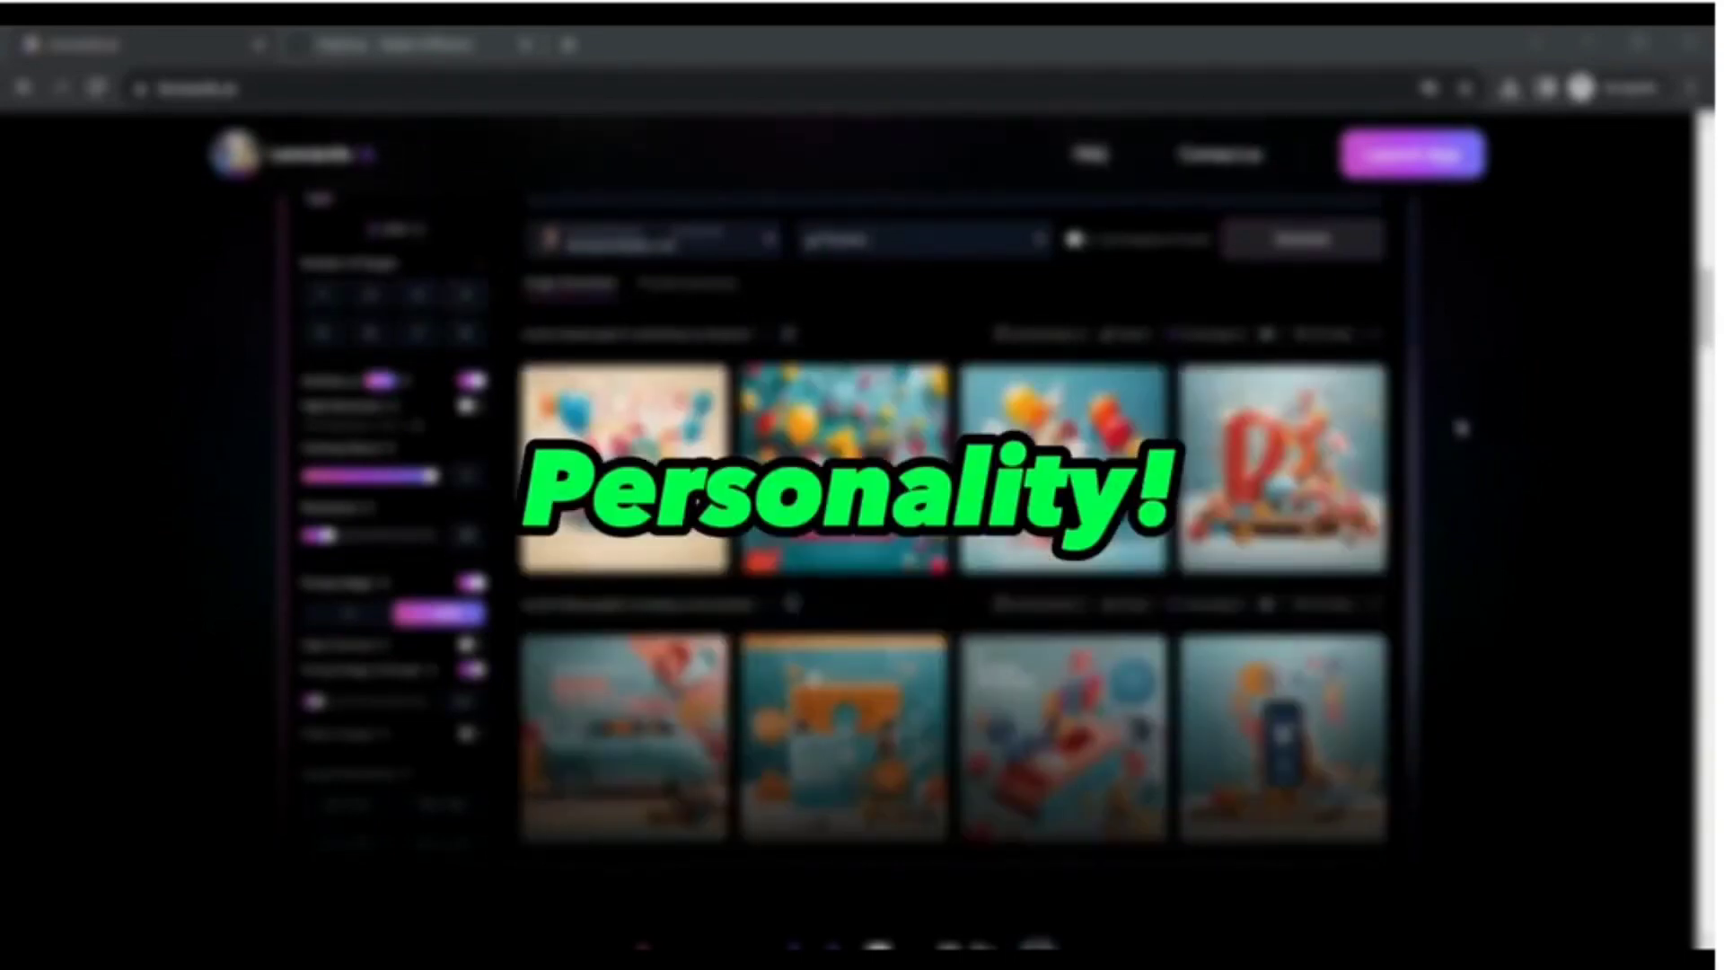
{"action": "scroll", "coordinate": [862, 539], "scroll_direction": "up", "scroll_amount": 3}
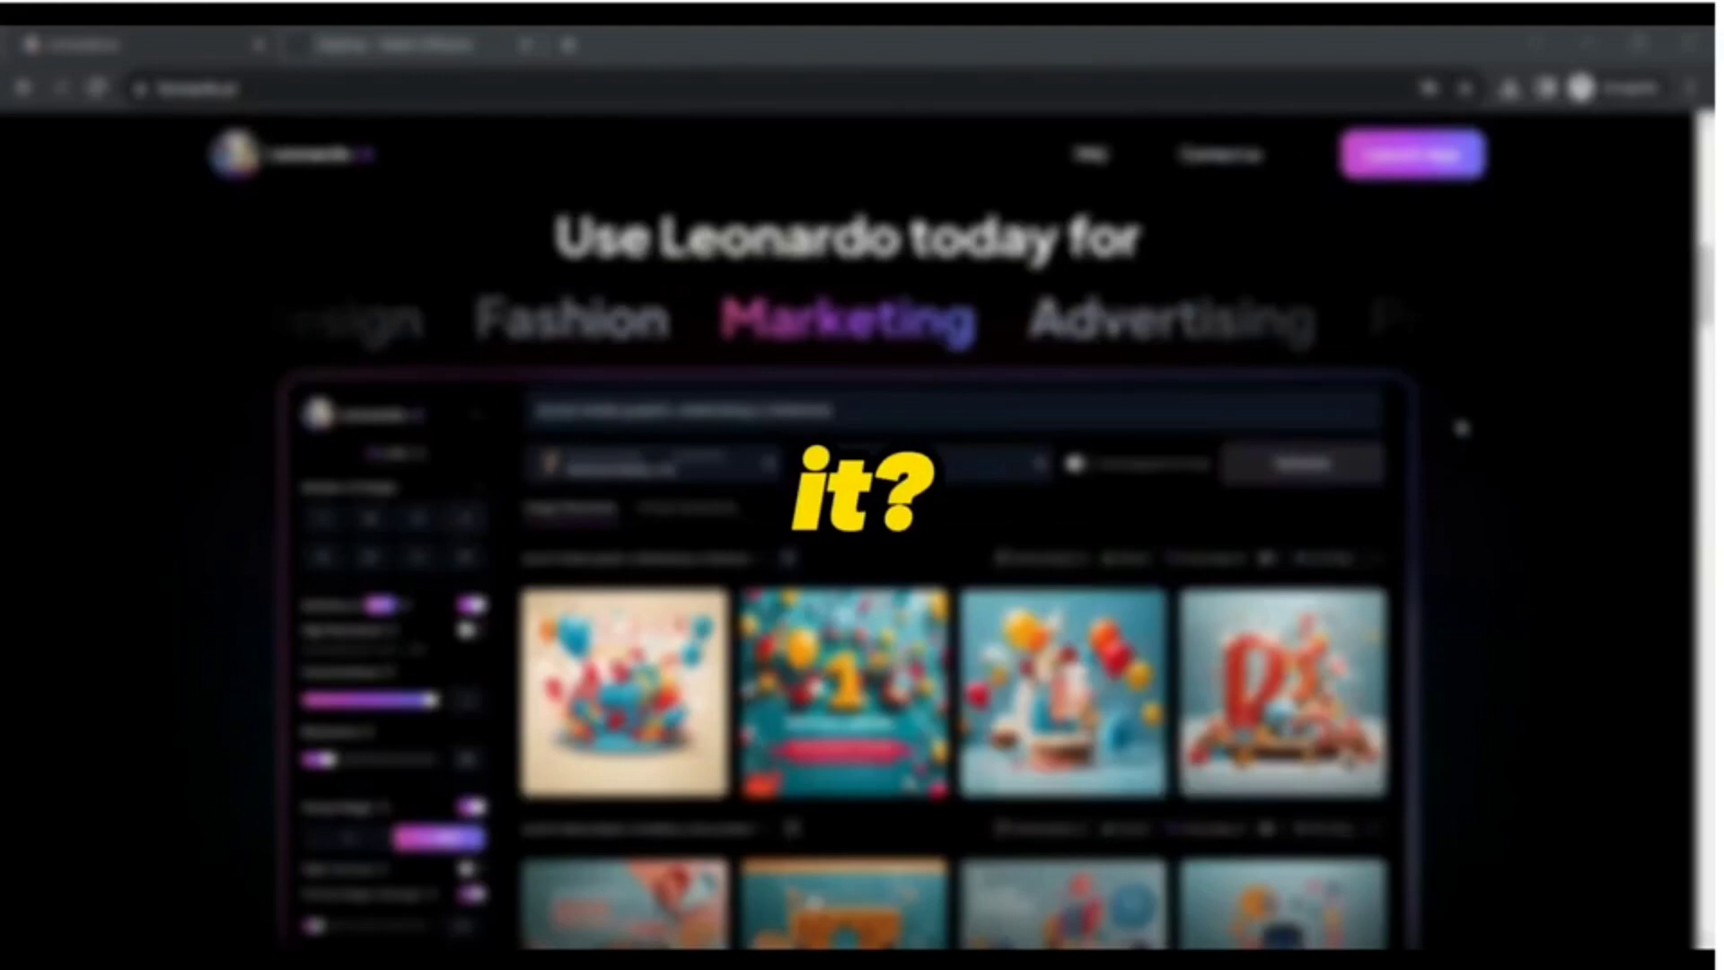
{"action": "scroll", "coordinate": [863, 539], "scroll_direction": "down", "scroll_amount": 3}
{"action": "scroll", "coordinate": [863, 538], "scroll_direction": "down", "scroll_amount": 5}
{"action": "scroll", "coordinate": [863, 539], "scroll_direction": "down", "scroll_amount": 3}
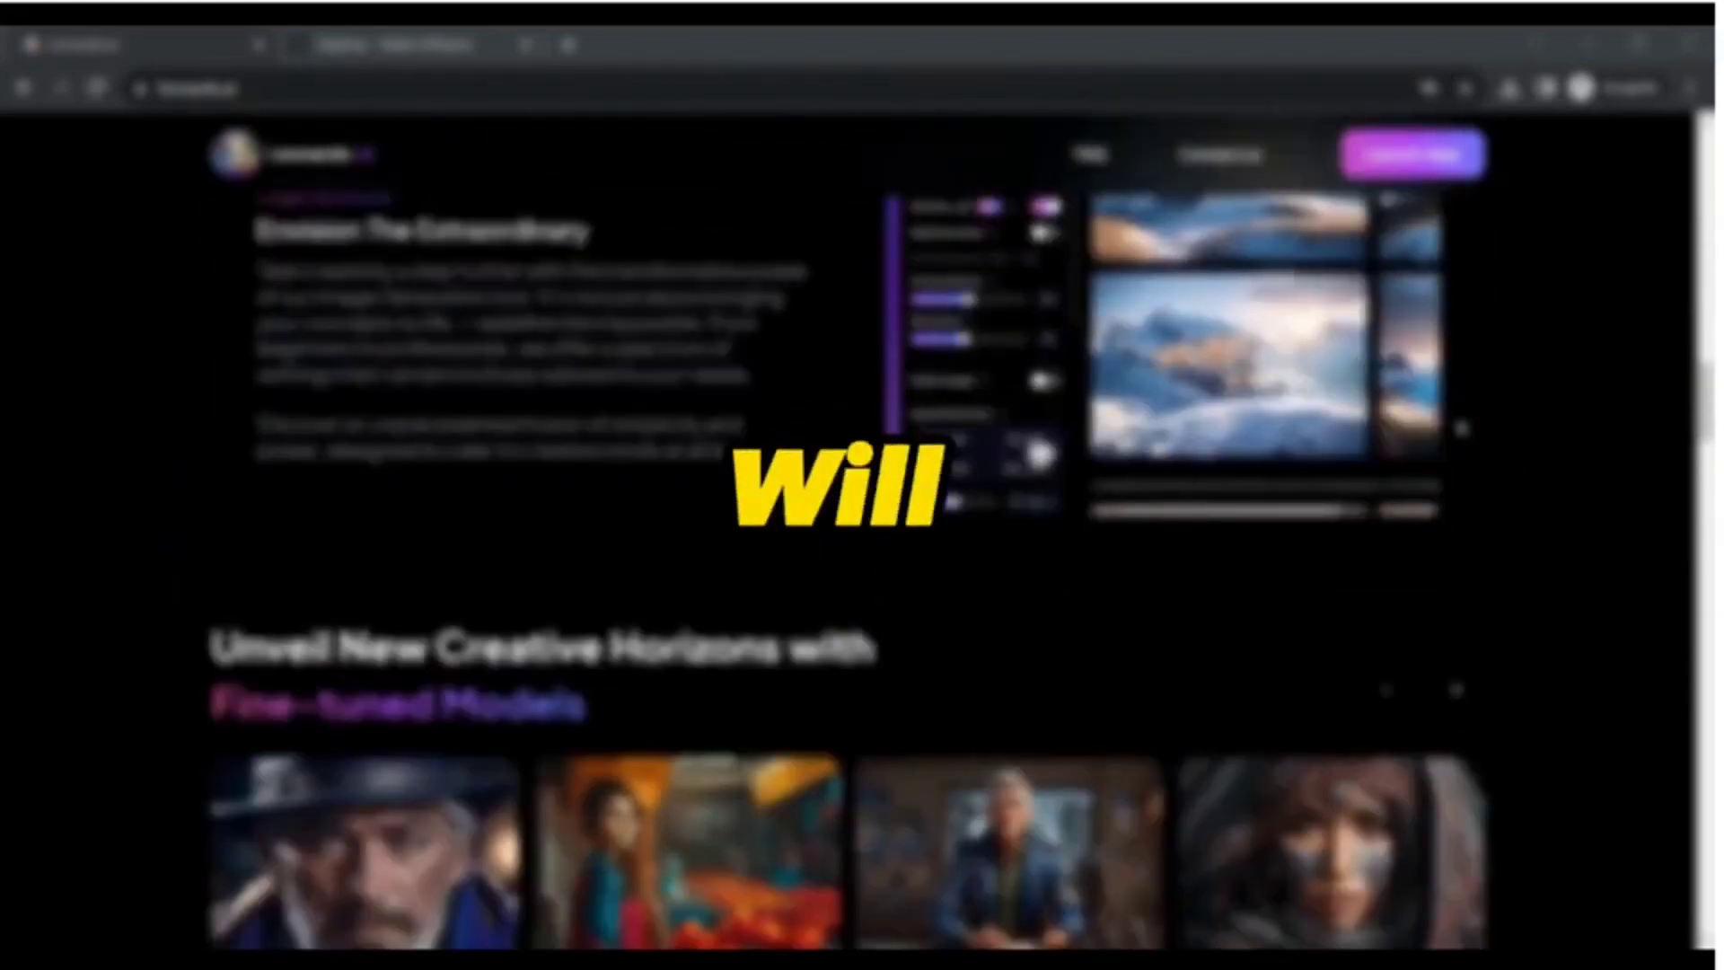
{"action": "scroll", "coordinate": [862, 539], "scroll_direction": "down", "scroll_amount": 3}
{"action": "scroll", "coordinate": [863, 539], "scroll_direction": "down", "scroll_amount": 3}
{"action": "scroll", "coordinate": [863, 538], "scroll_direction": "down", "scroll_amount": 3}
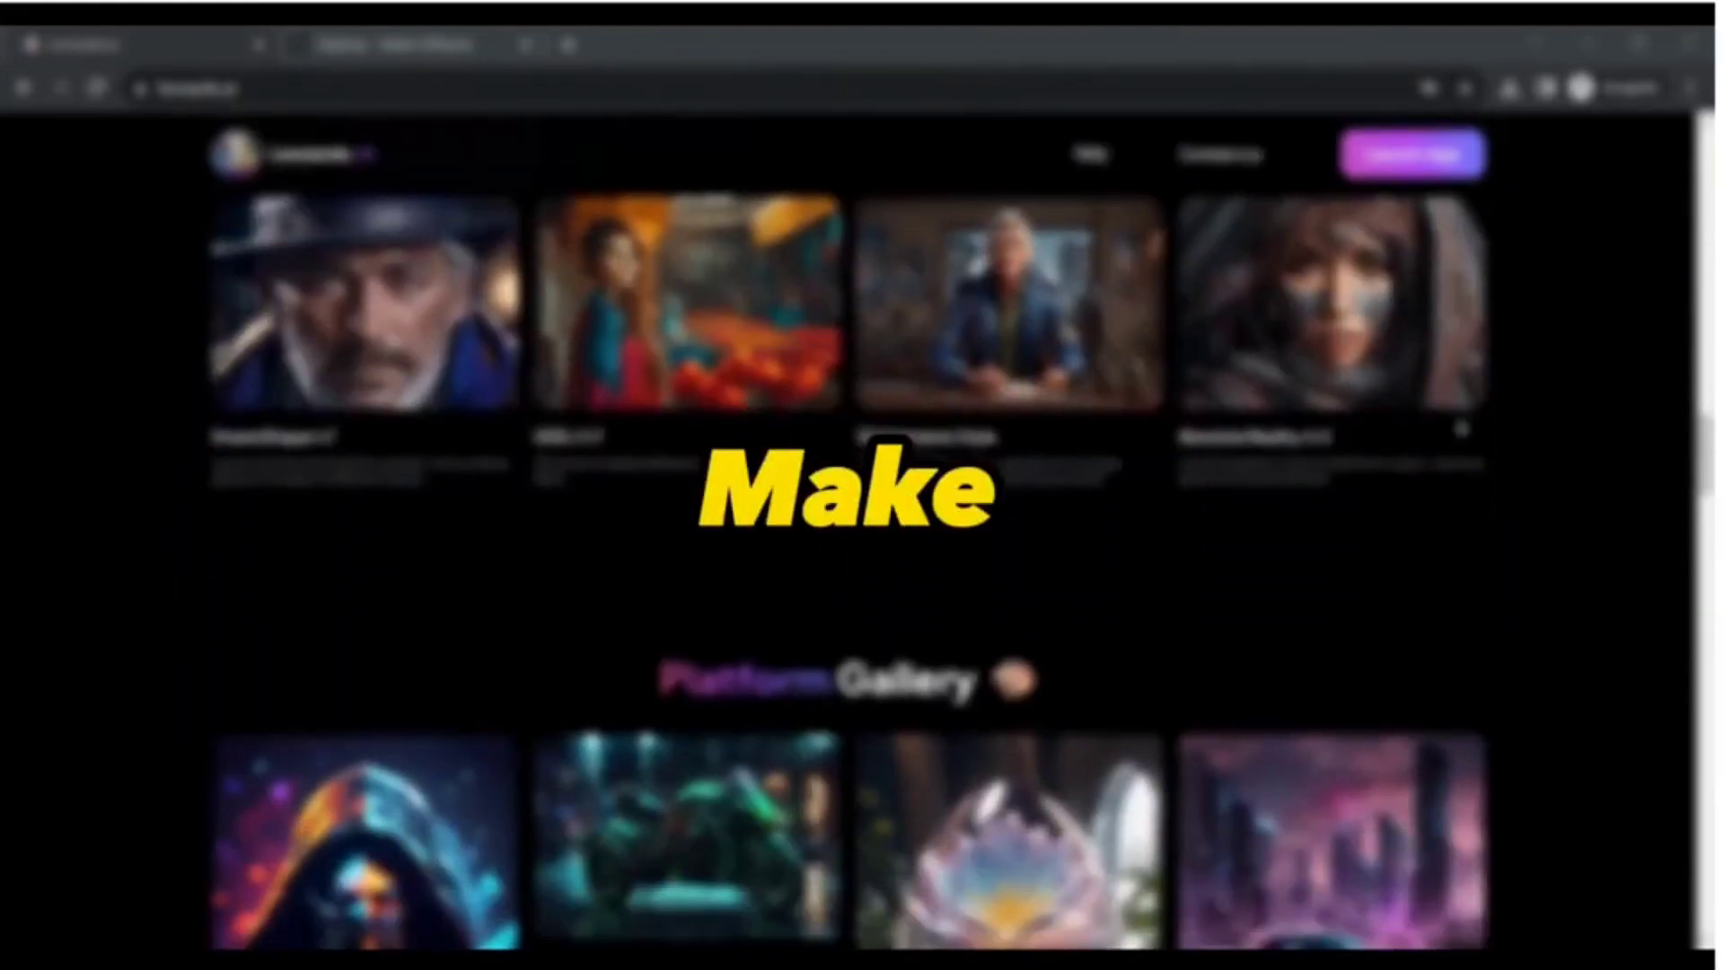
{"action": "scroll", "coordinate": [862, 538], "scroll_direction": "down", "scroll_amount": 3}
{"action": "scroll", "coordinate": [861, 539], "scroll_direction": "down", "scroll_amount": 3}
{"action": "scroll", "coordinate": [861, 540], "scroll_direction": "down", "scroll_amount": 3}
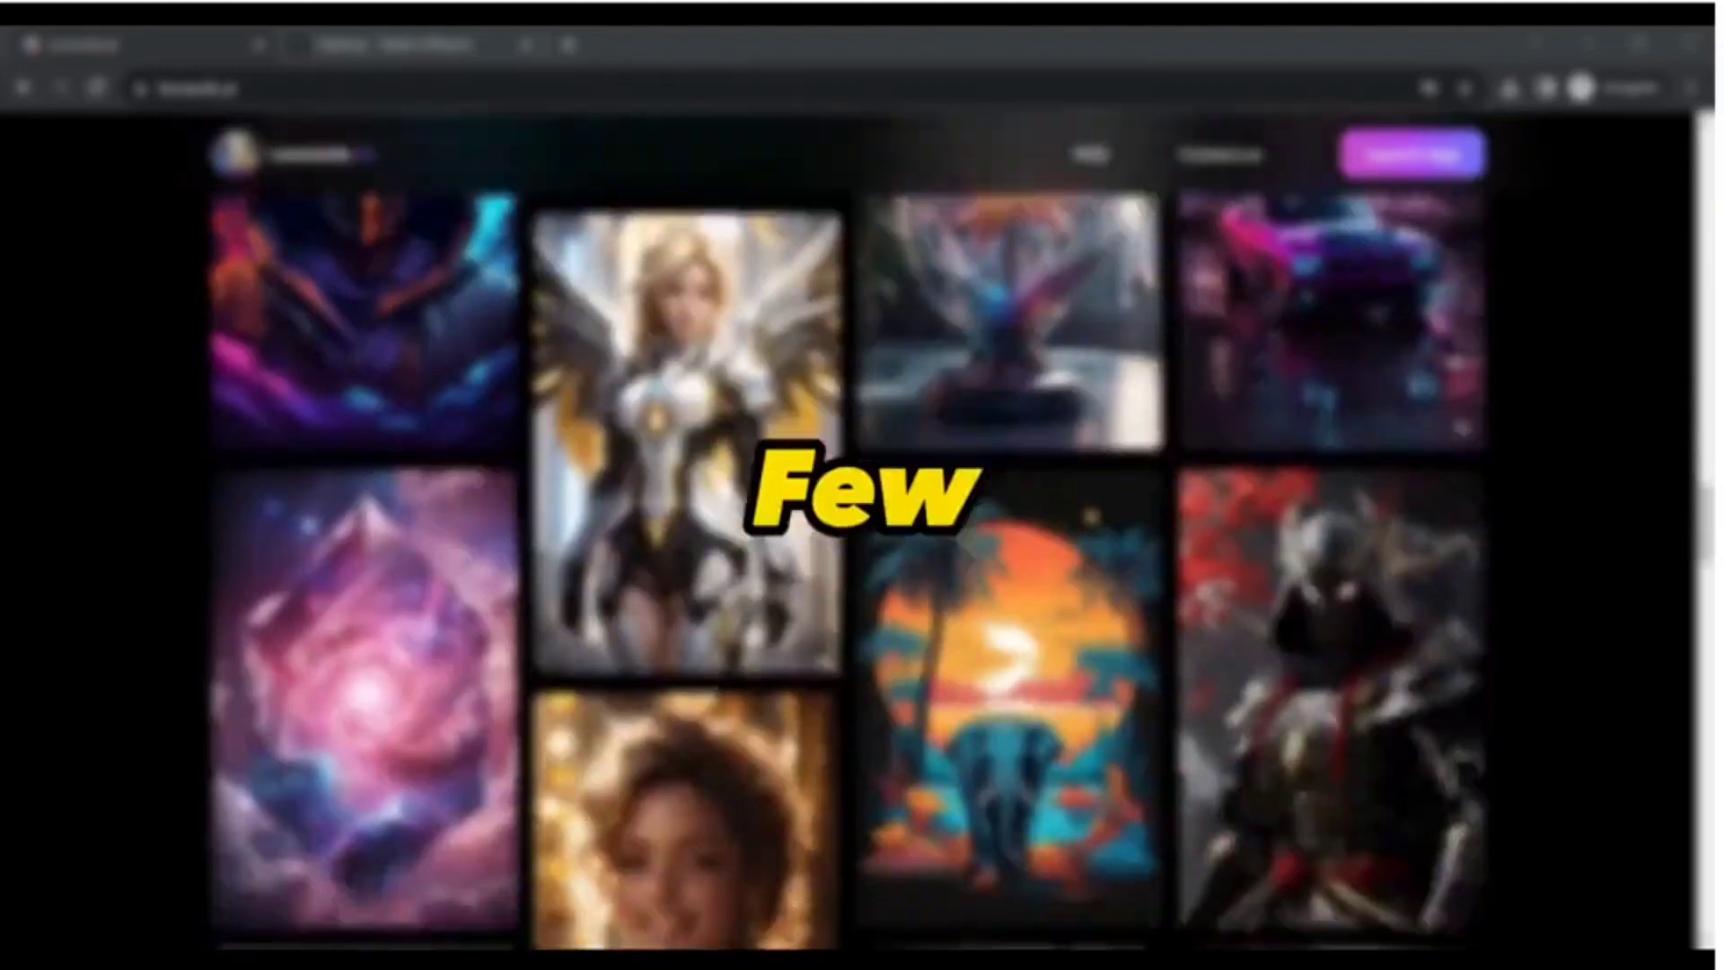
{"action": "scroll", "coordinate": [862, 540], "scroll_direction": "down", "scroll_amount": 3}
{"action": "scroll", "coordinate": [862, 538], "scroll_direction": "down", "scroll_amount": 3}
{"action": "scroll", "coordinate": [862, 539], "scroll_direction": "down", "scroll_amount": 3}
{"action": "scroll", "coordinate": [862, 538], "scroll_direction": "down", "scroll_amount": 3}
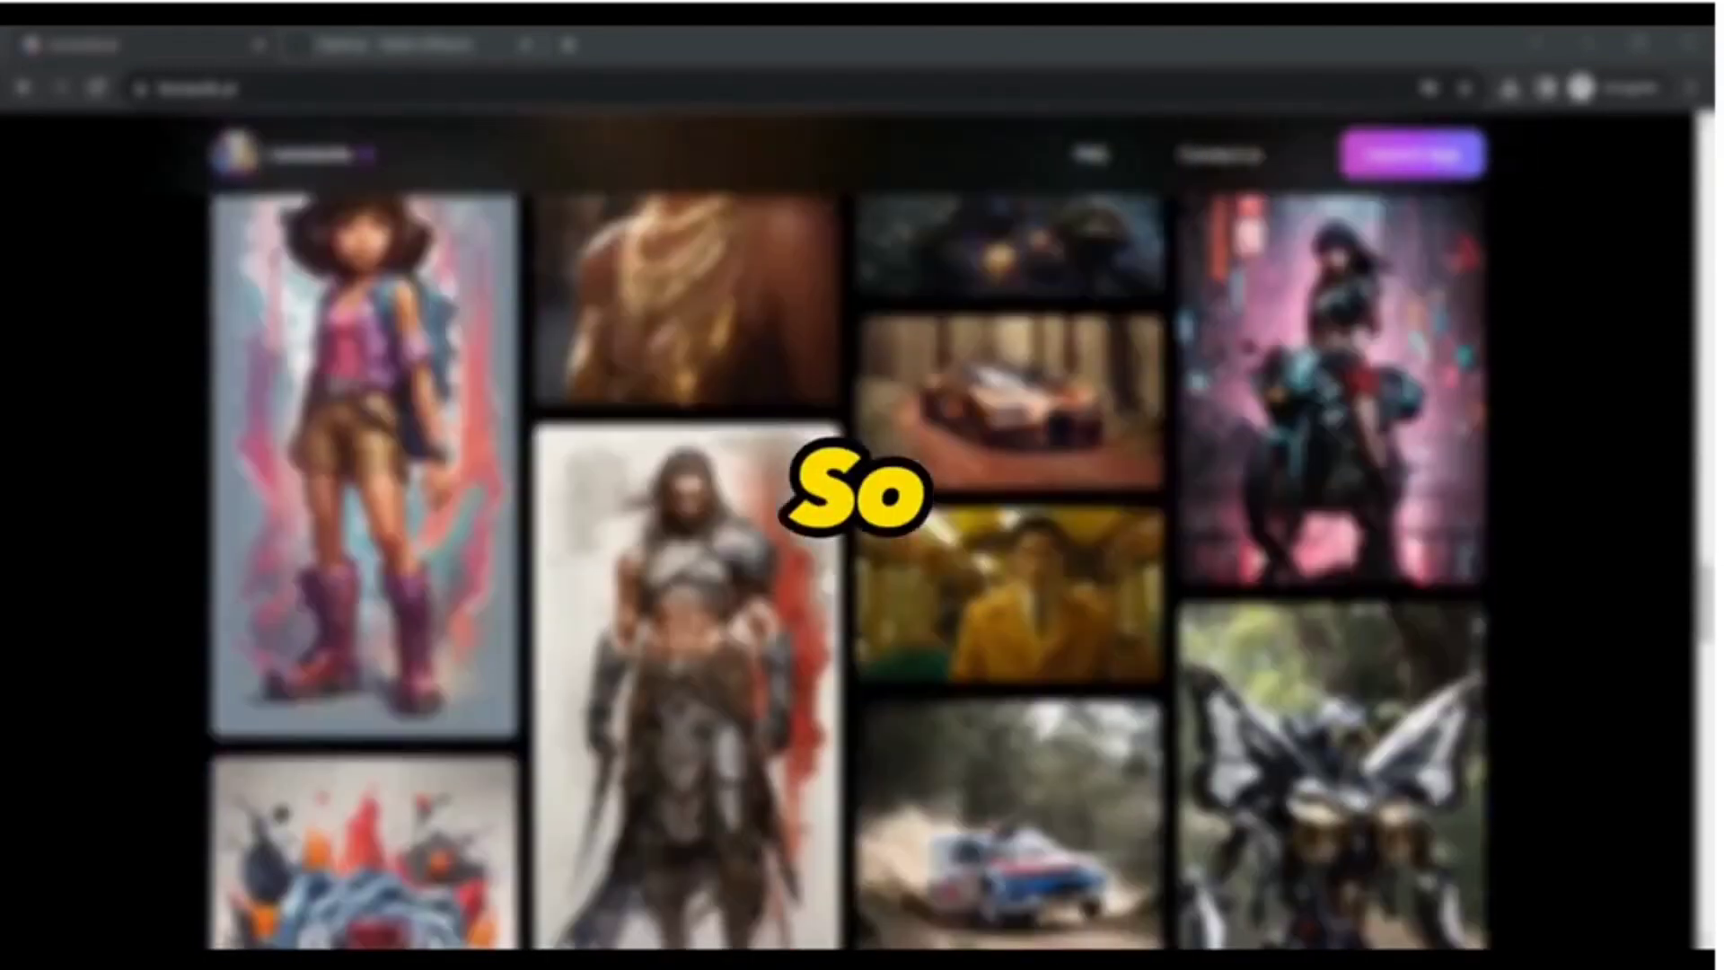
{"action": "scroll", "coordinate": [862, 540], "scroll_direction": "down", "scroll_amount": 3}
{"action": "scroll", "coordinate": [862, 539], "scroll_direction": "down", "scroll_amount": 3}
{"action": "scroll", "coordinate": [862, 538], "scroll_direction": "down", "scroll_amount": 3}
{"action": "scroll", "coordinate": [862, 540], "scroll_direction": "down", "scroll_amount": 3}
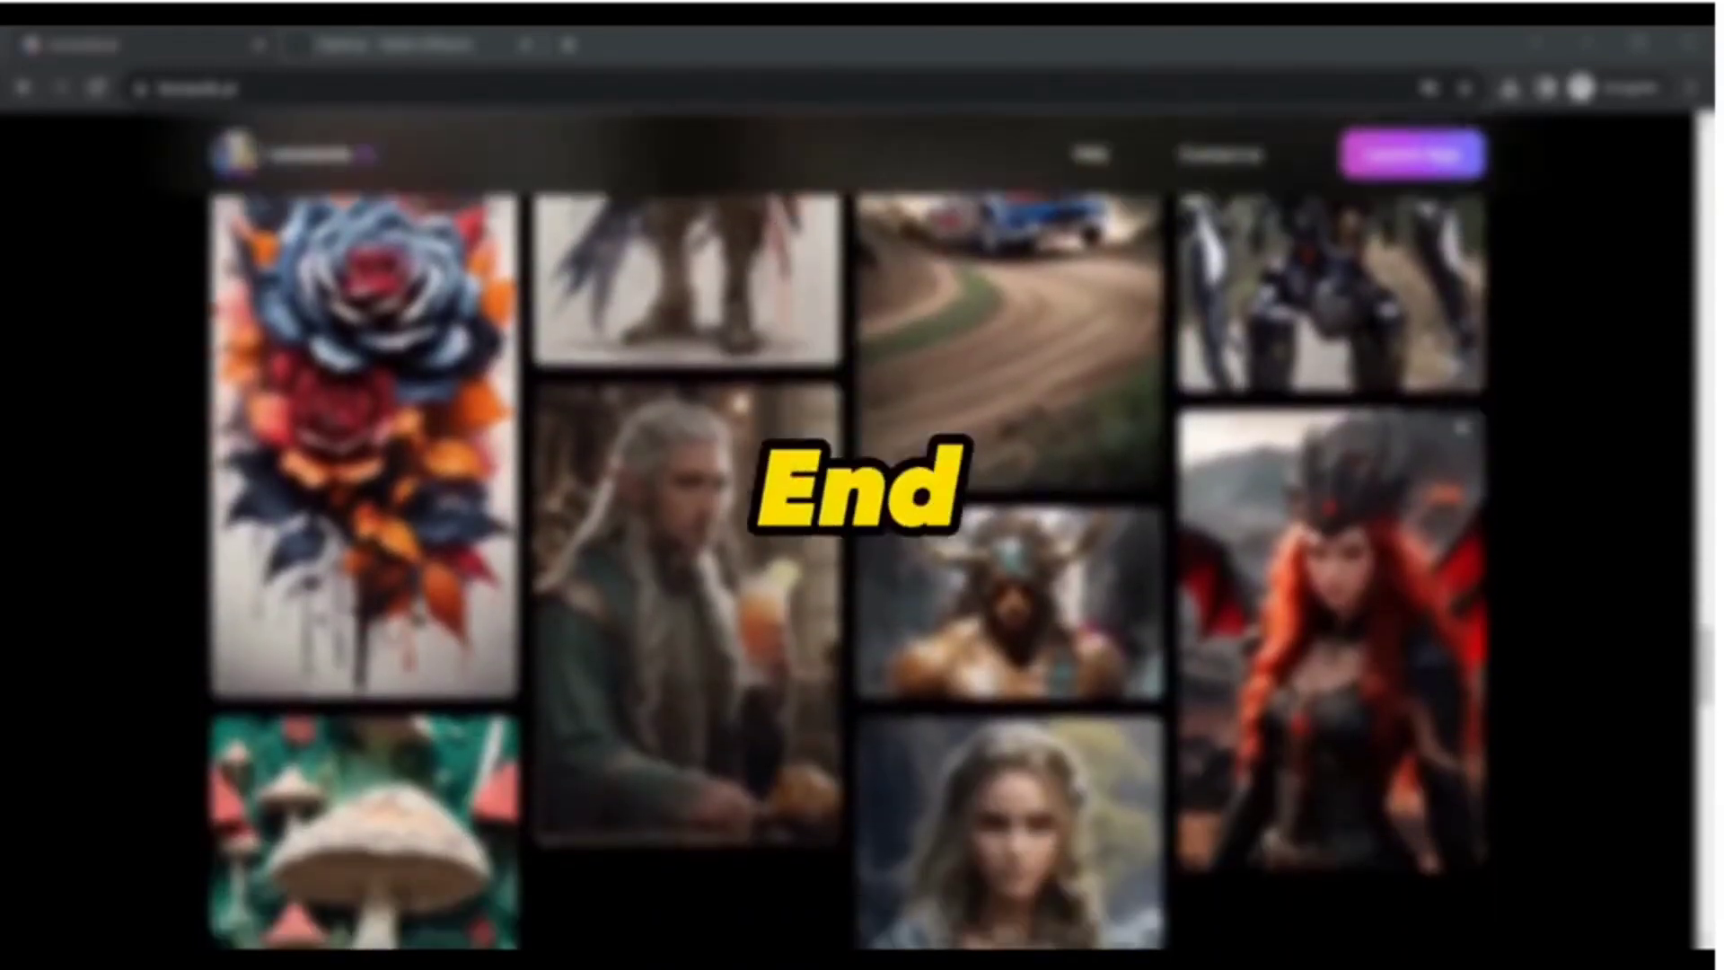
{"action": "scroll", "coordinate": [862, 539], "scroll_direction": "down", "scroll_amount": 3}
{"action": "scroll", "coordinate": [862, 539], "scroll_direction": "down", "scroll_amount": 3}
{"action": "scroll", "coordinate": [862, 540], "scroll_direction": "down", "scroll_amount": 3}
{"action": "scroll", "coordinate": [861, 539], "scroll_direction": "down", "scroll_amount": 2}
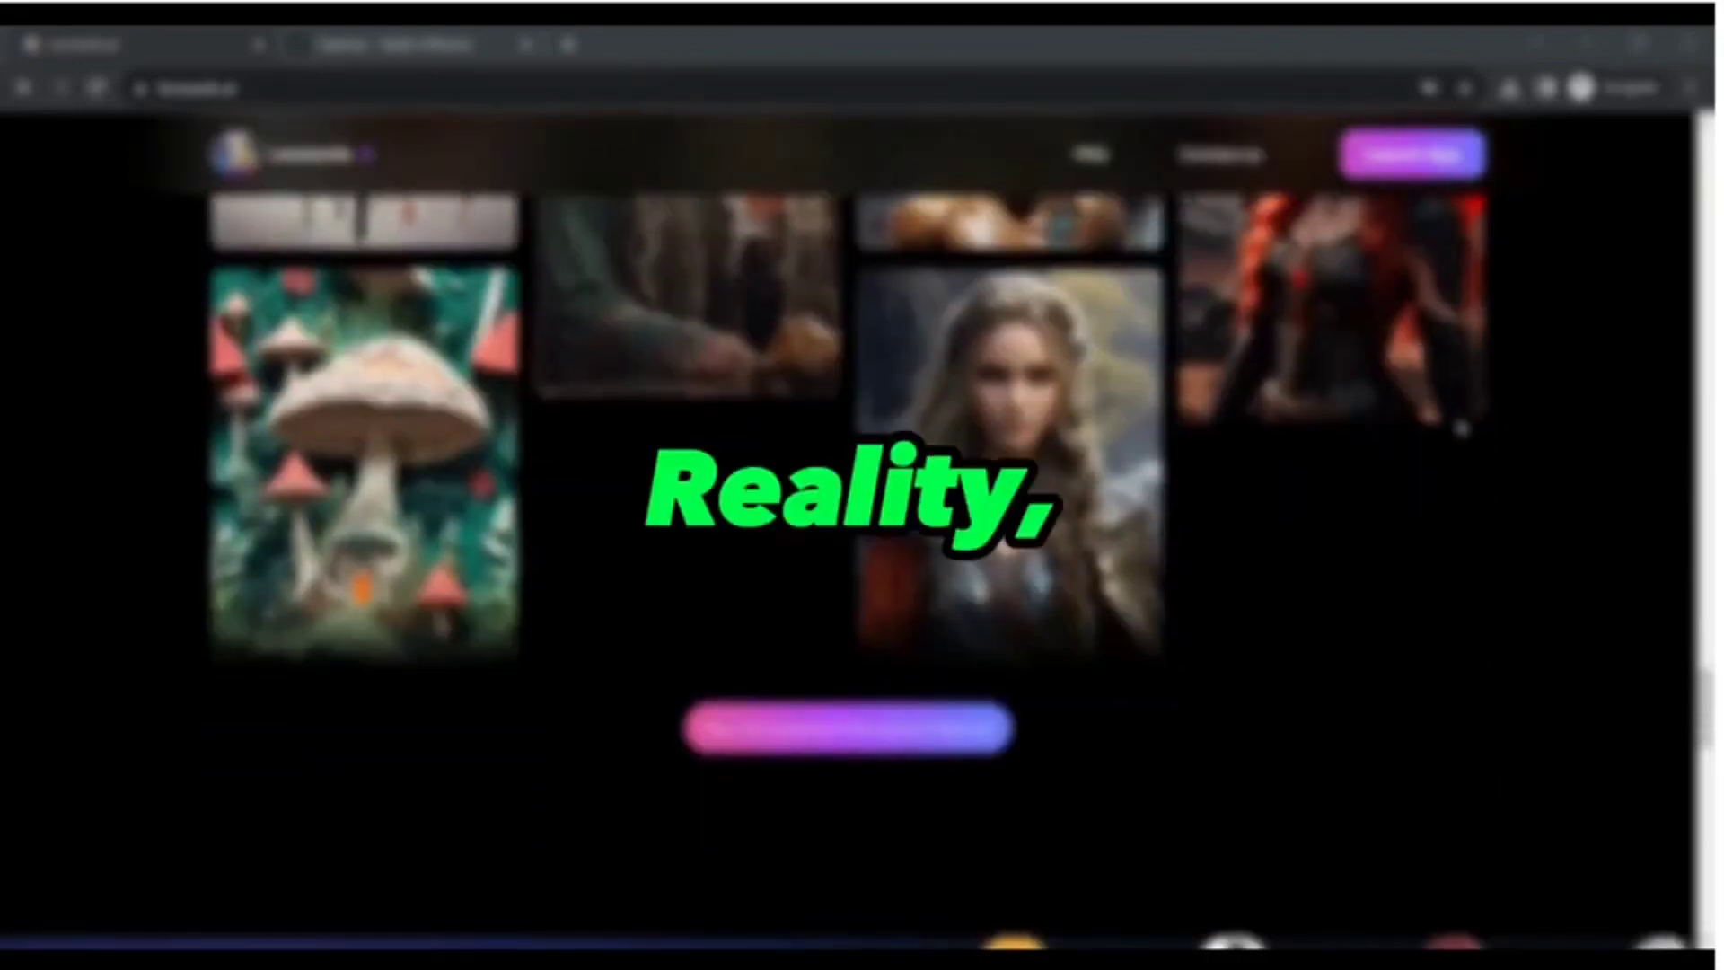
{"action": "scroll", "coordinate": [862, 538], "scroll_direction": "down", "scroll_amount": 3}
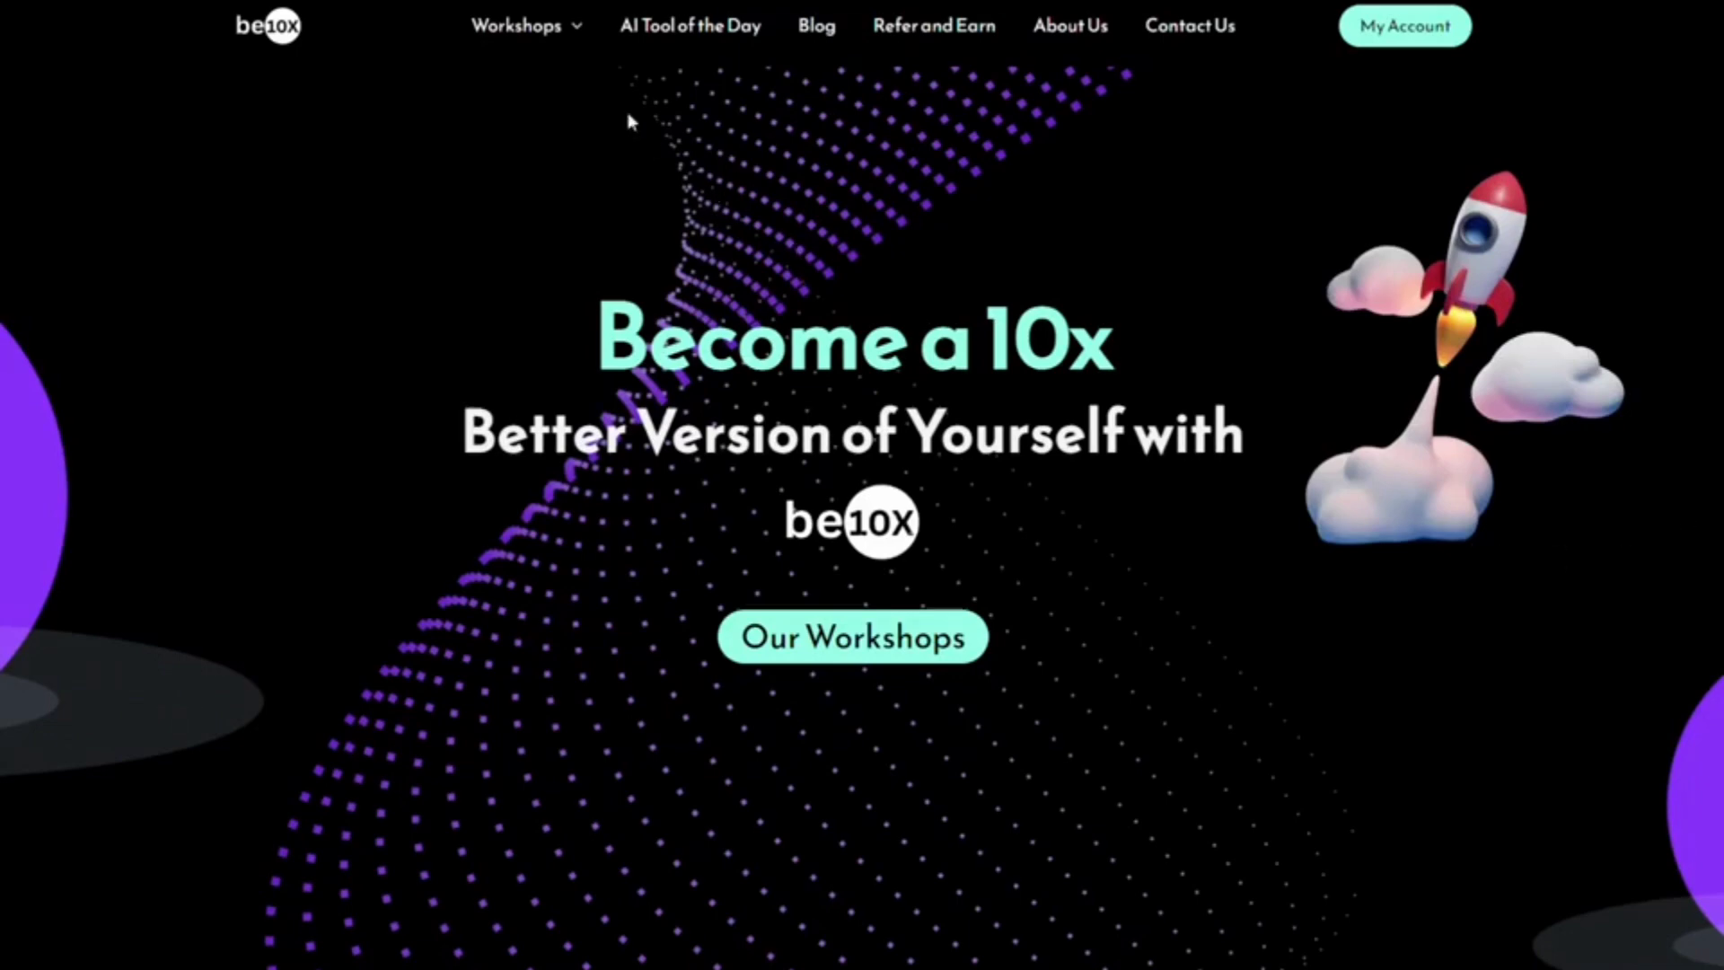
{"action": "mouse_move", "coordinate": [525, 25]}
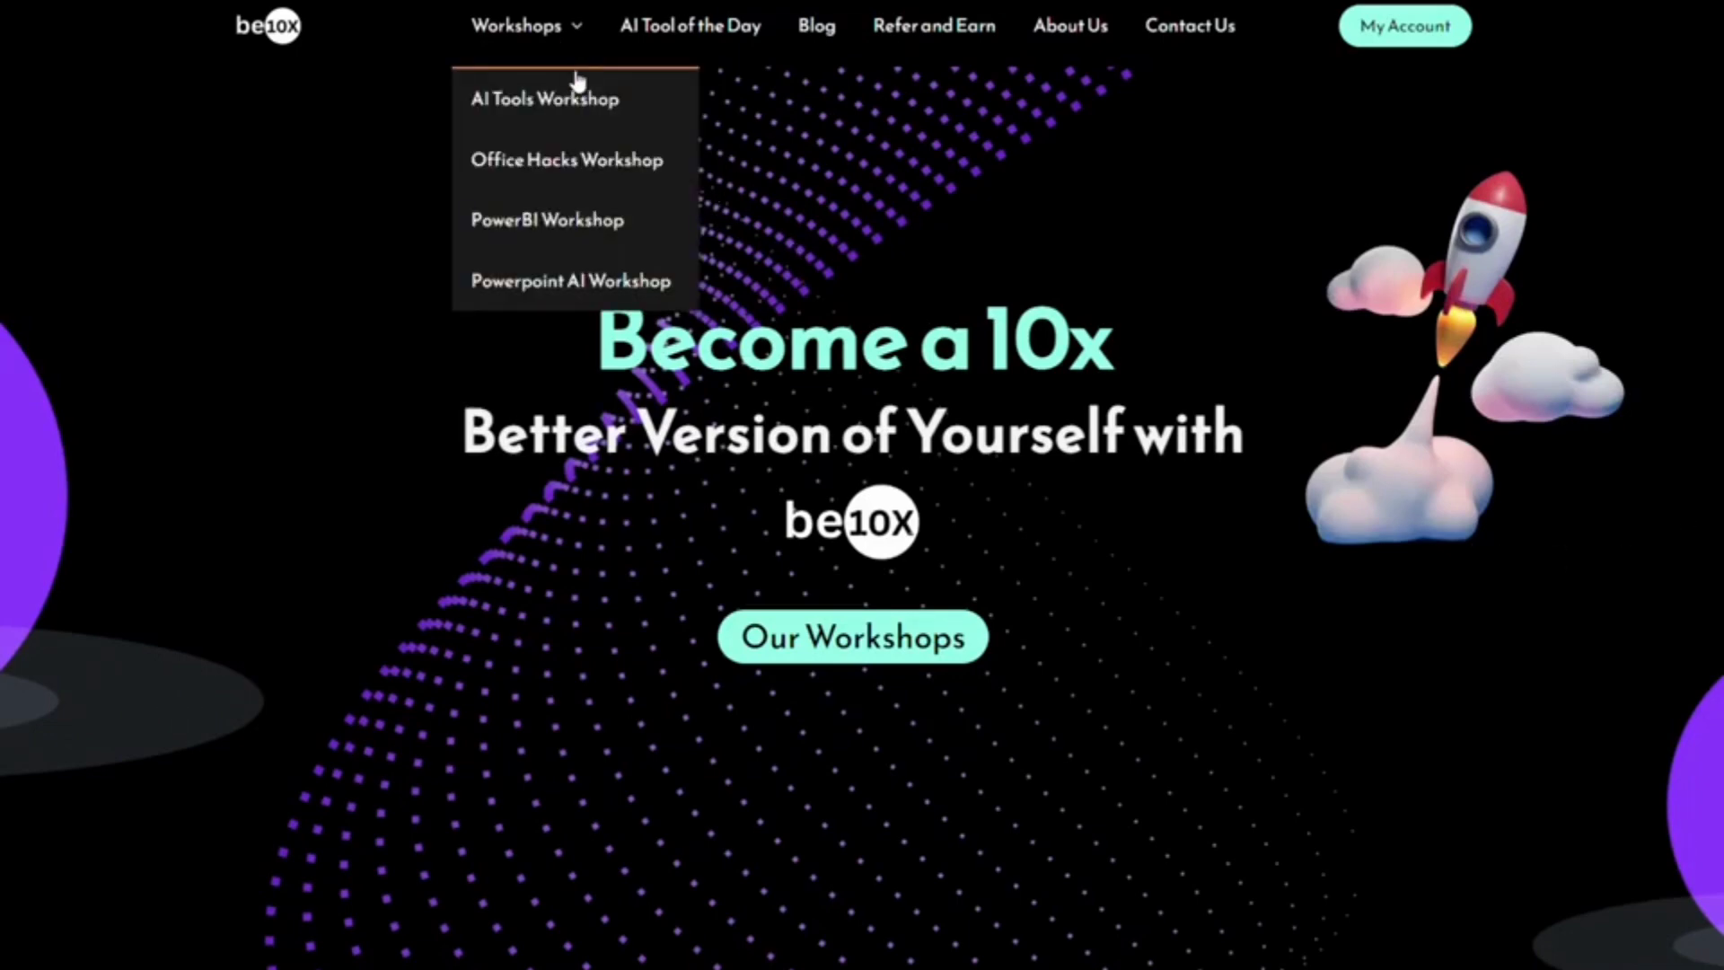
Open the AI Tools & ChatGPT workshop page from the be10x Workshops menu.
{"action": "left_click", "coordinate": [580, 113]}
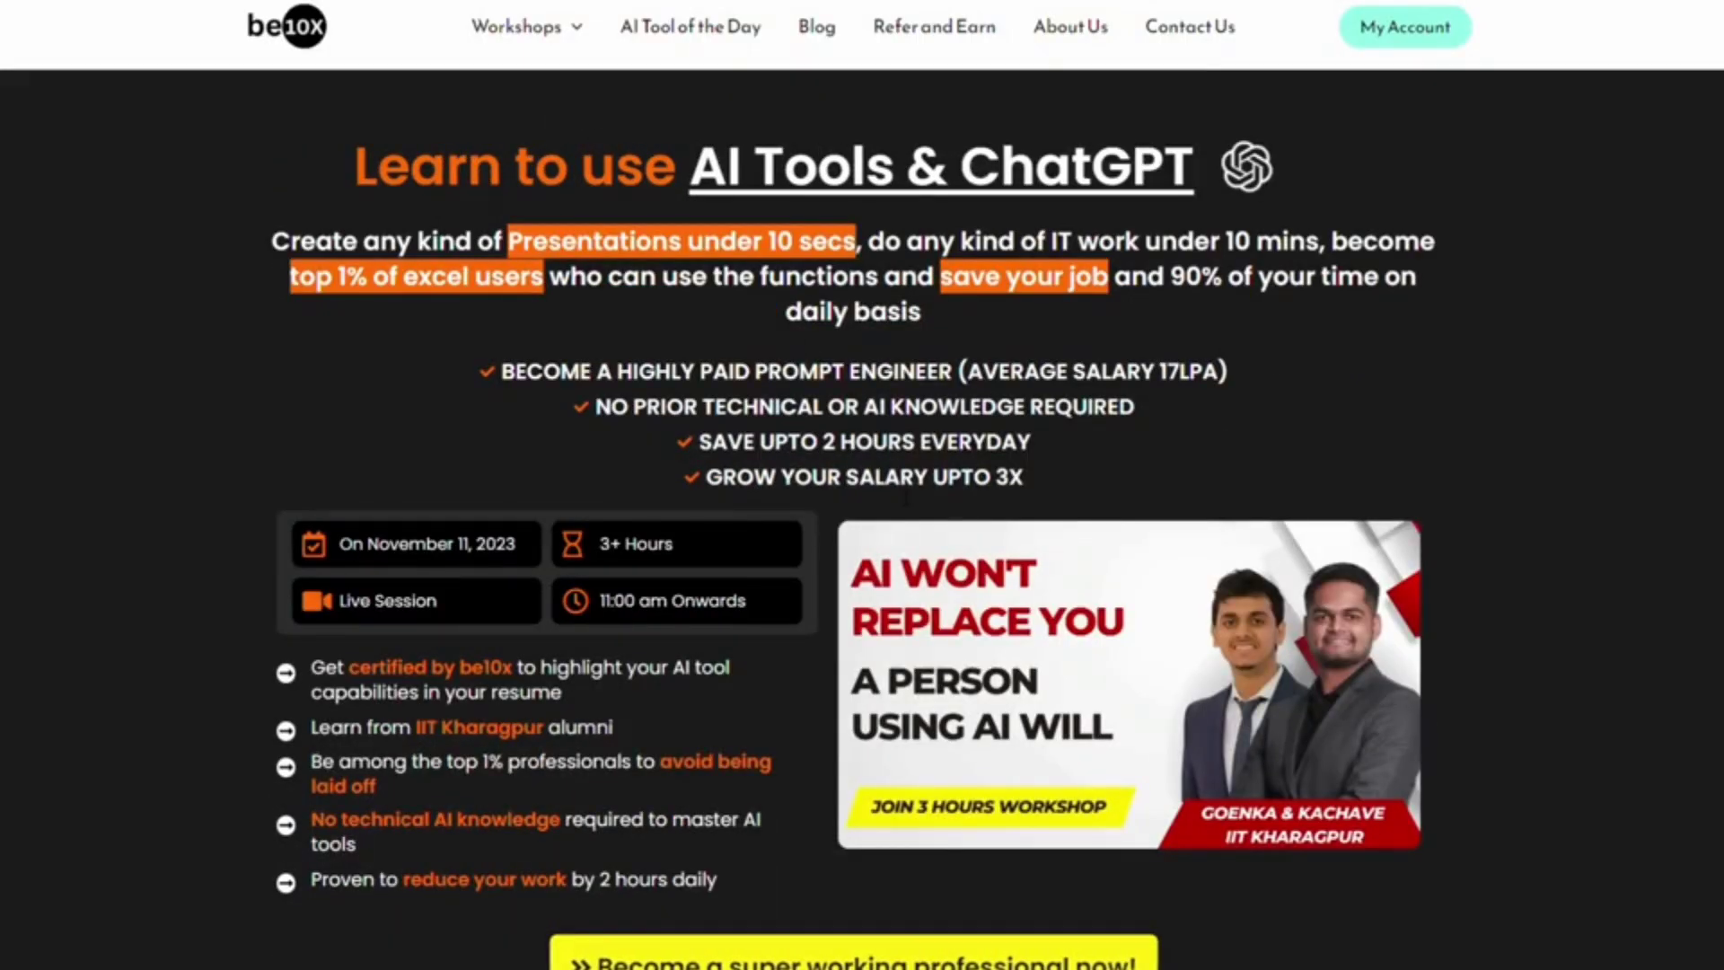
{"action": "scroll", "coordinate": [905, 501], "scroll_direction": "down", "scroll_amount": 3}
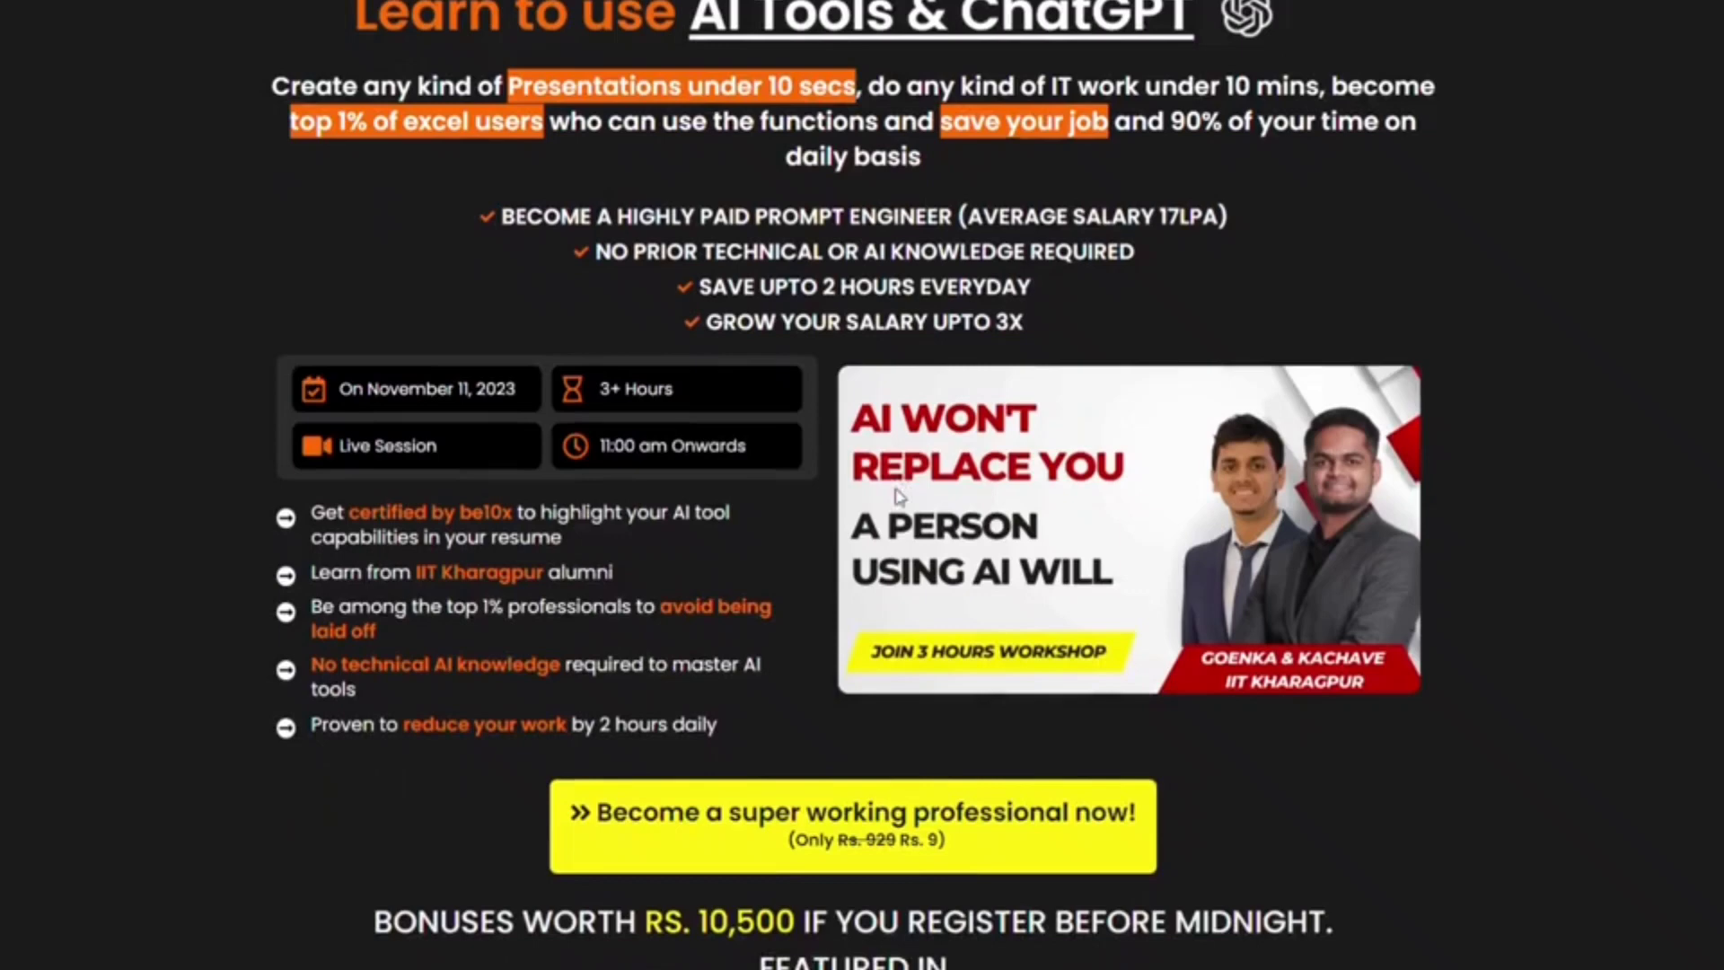
{"action": "scroll", "coordinate": [896, 499], "scroll_direction": "down", "scroll_amount": 3}
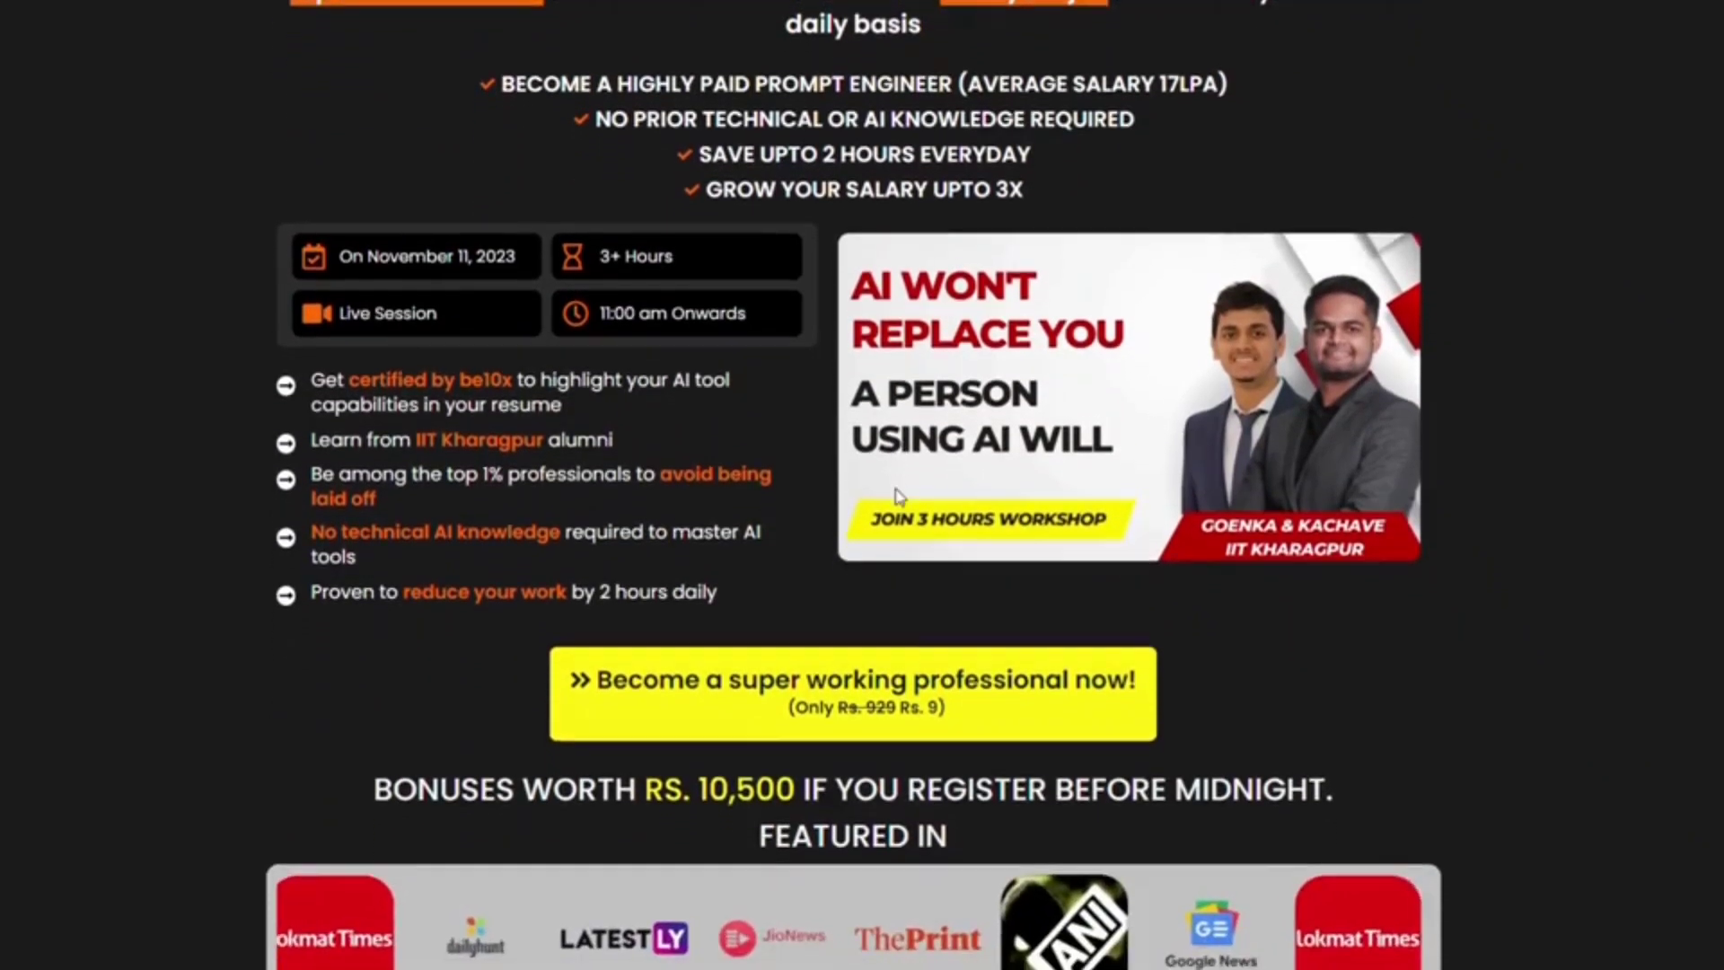
{"action": "scroll", "coordinate": [898, 497], "scroll_direction": "down", "scroll_amount": 3}
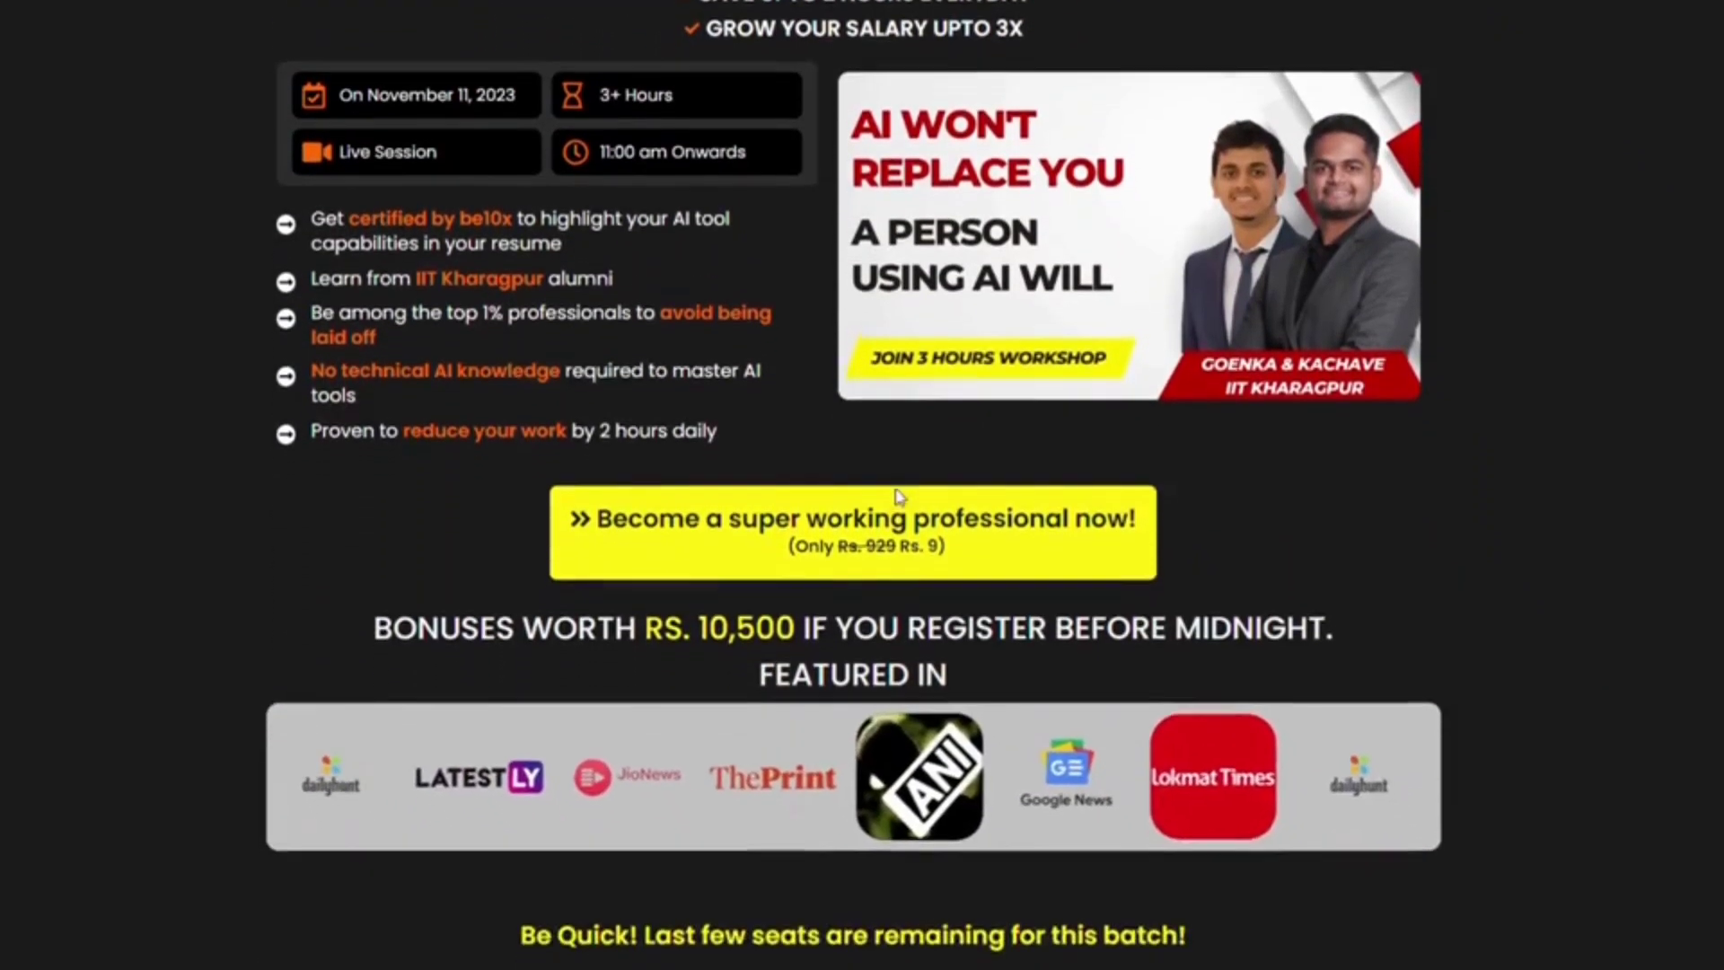
{"action": "scroll", "coordinate": [897, 497], "scroll_direction": "down", "scroll_amount": 3}
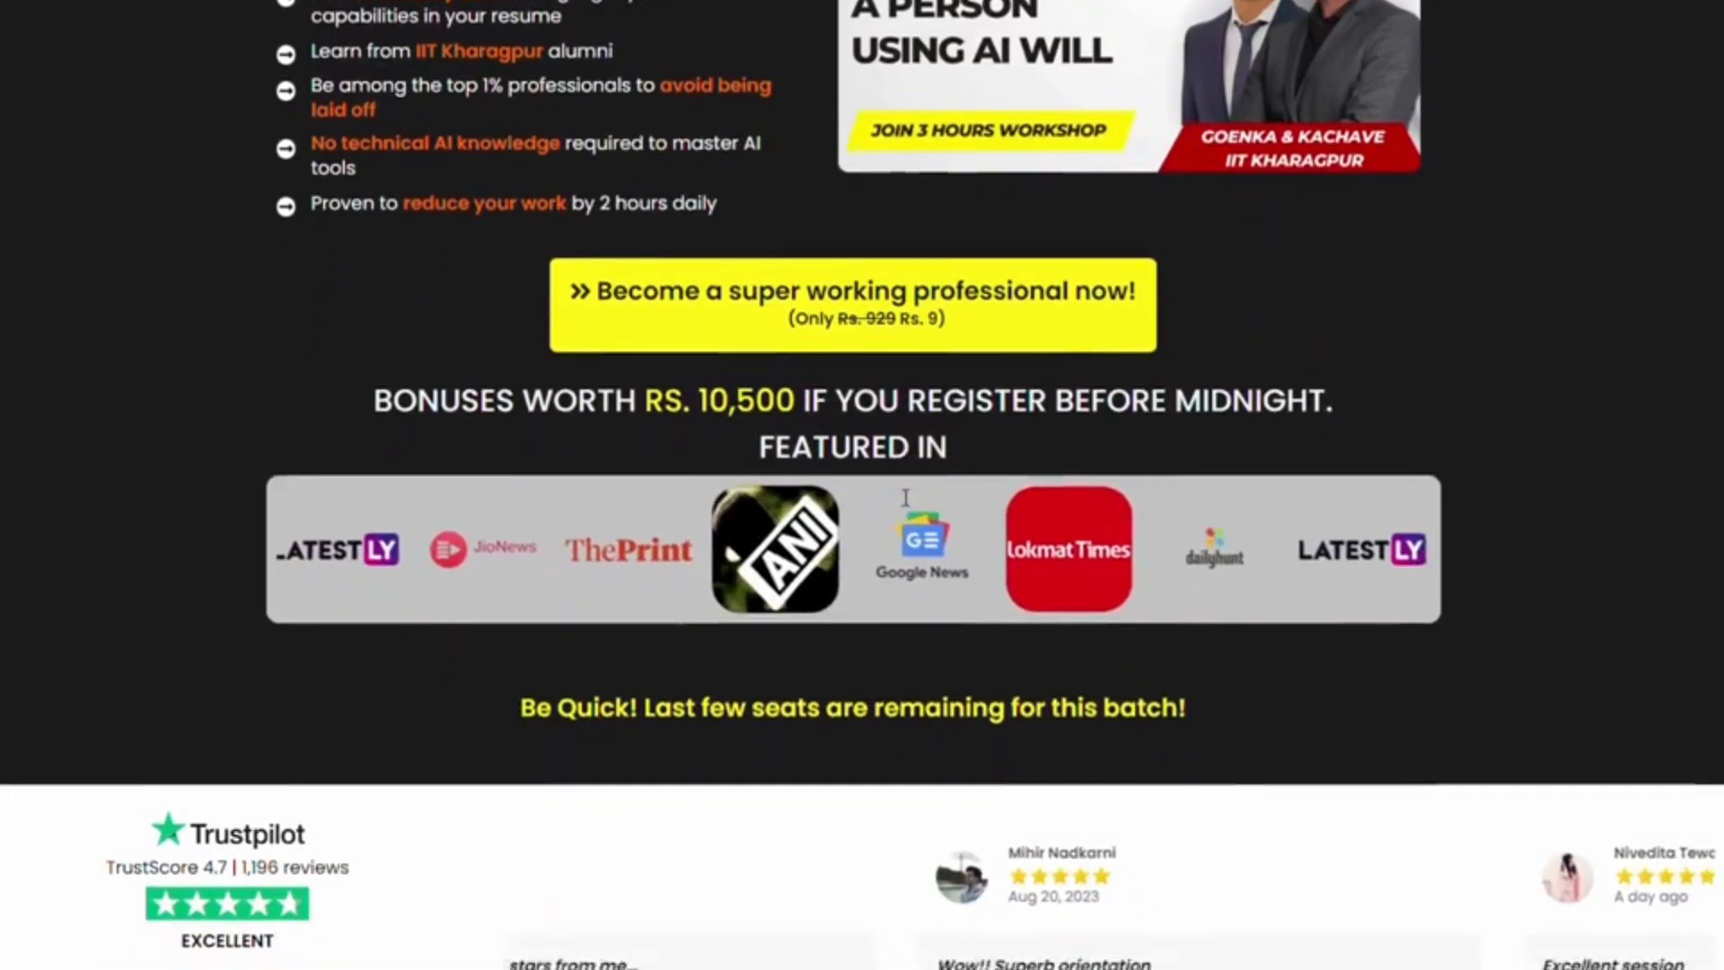
{"action": "scroll", "coordinate": [897, 497], "scroll_direction": "down", "scroll_amount": 3}
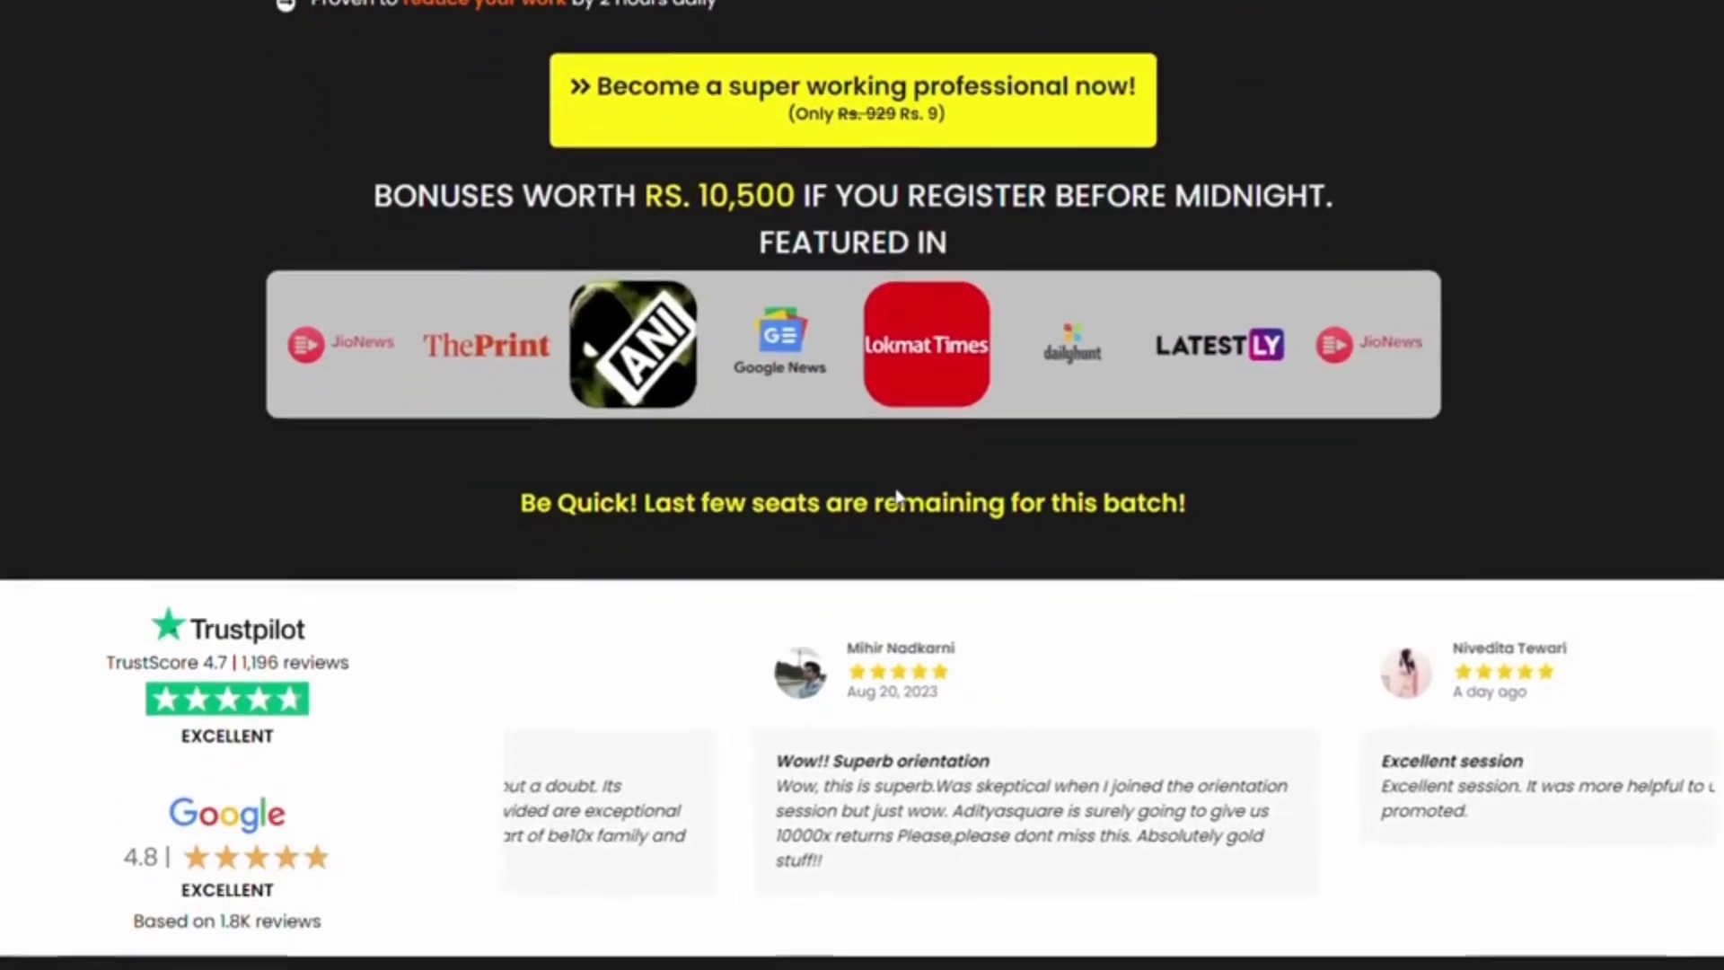
{"action": "scroll", "coordinate": [896, 497], "scroll_direction": "down", "scroll_amount": 2}
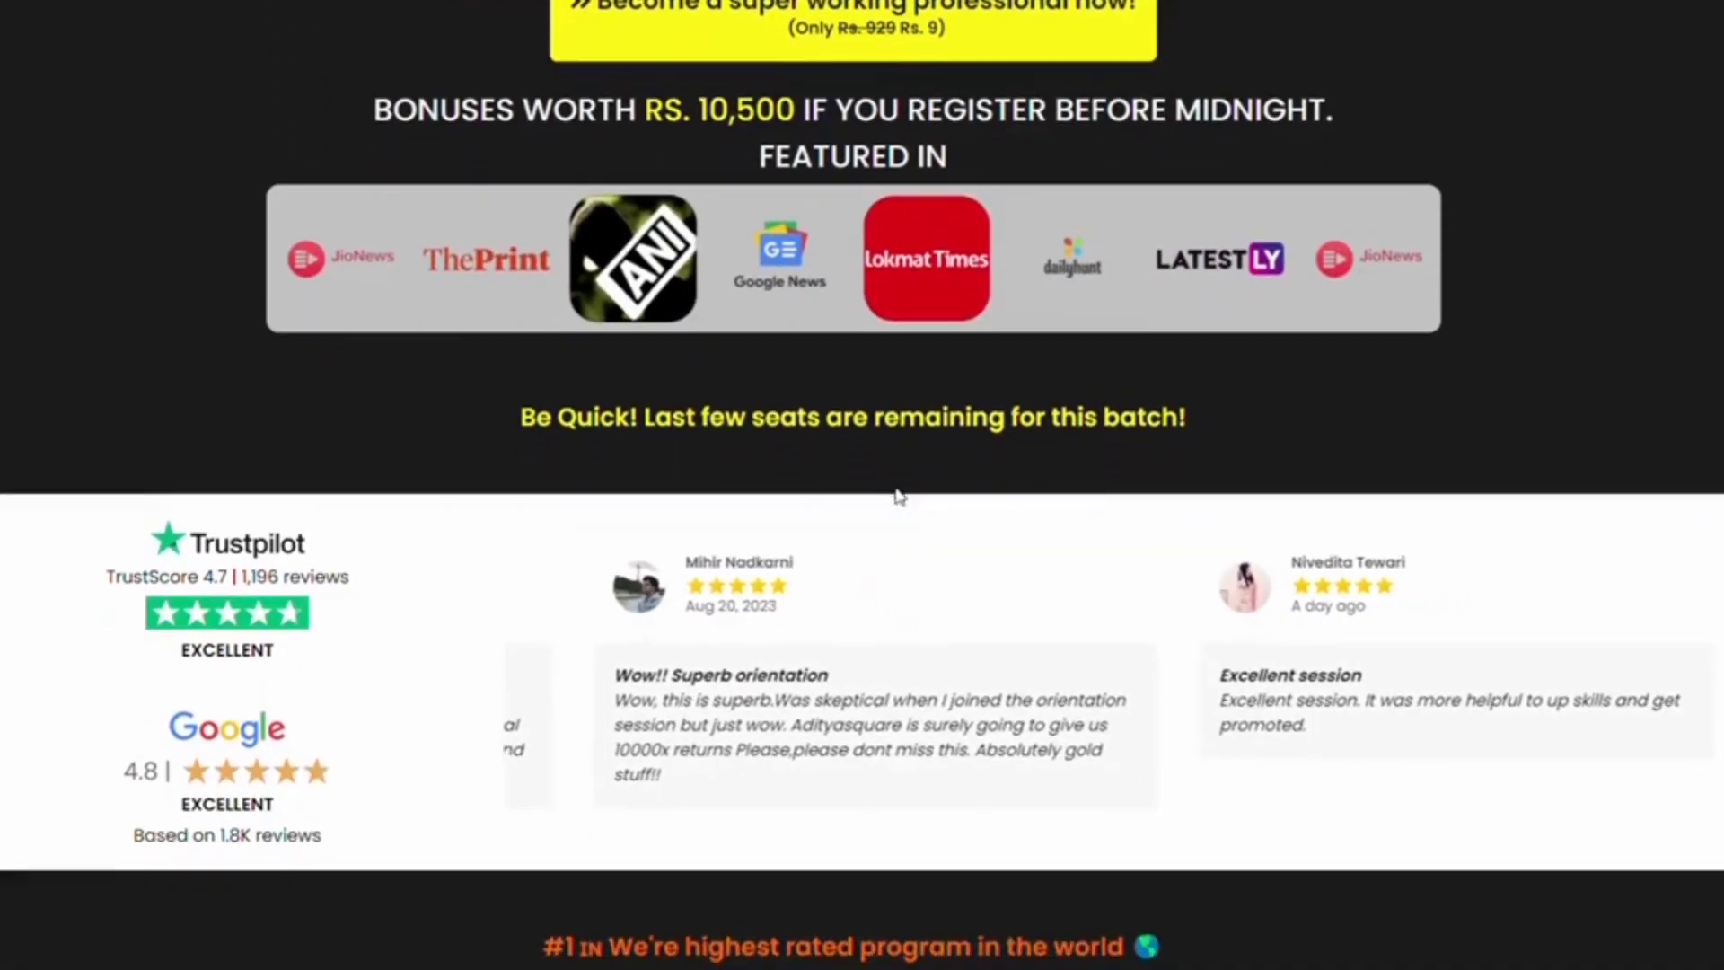
{"action": "scroll", "coordinate": [896, 495], "scroll_direction": "down", "scroll_amount": 2}
{"action": "scroll", "coordinate": [906, 498], "scroll_direction": "down", "scroll_amount": 2}
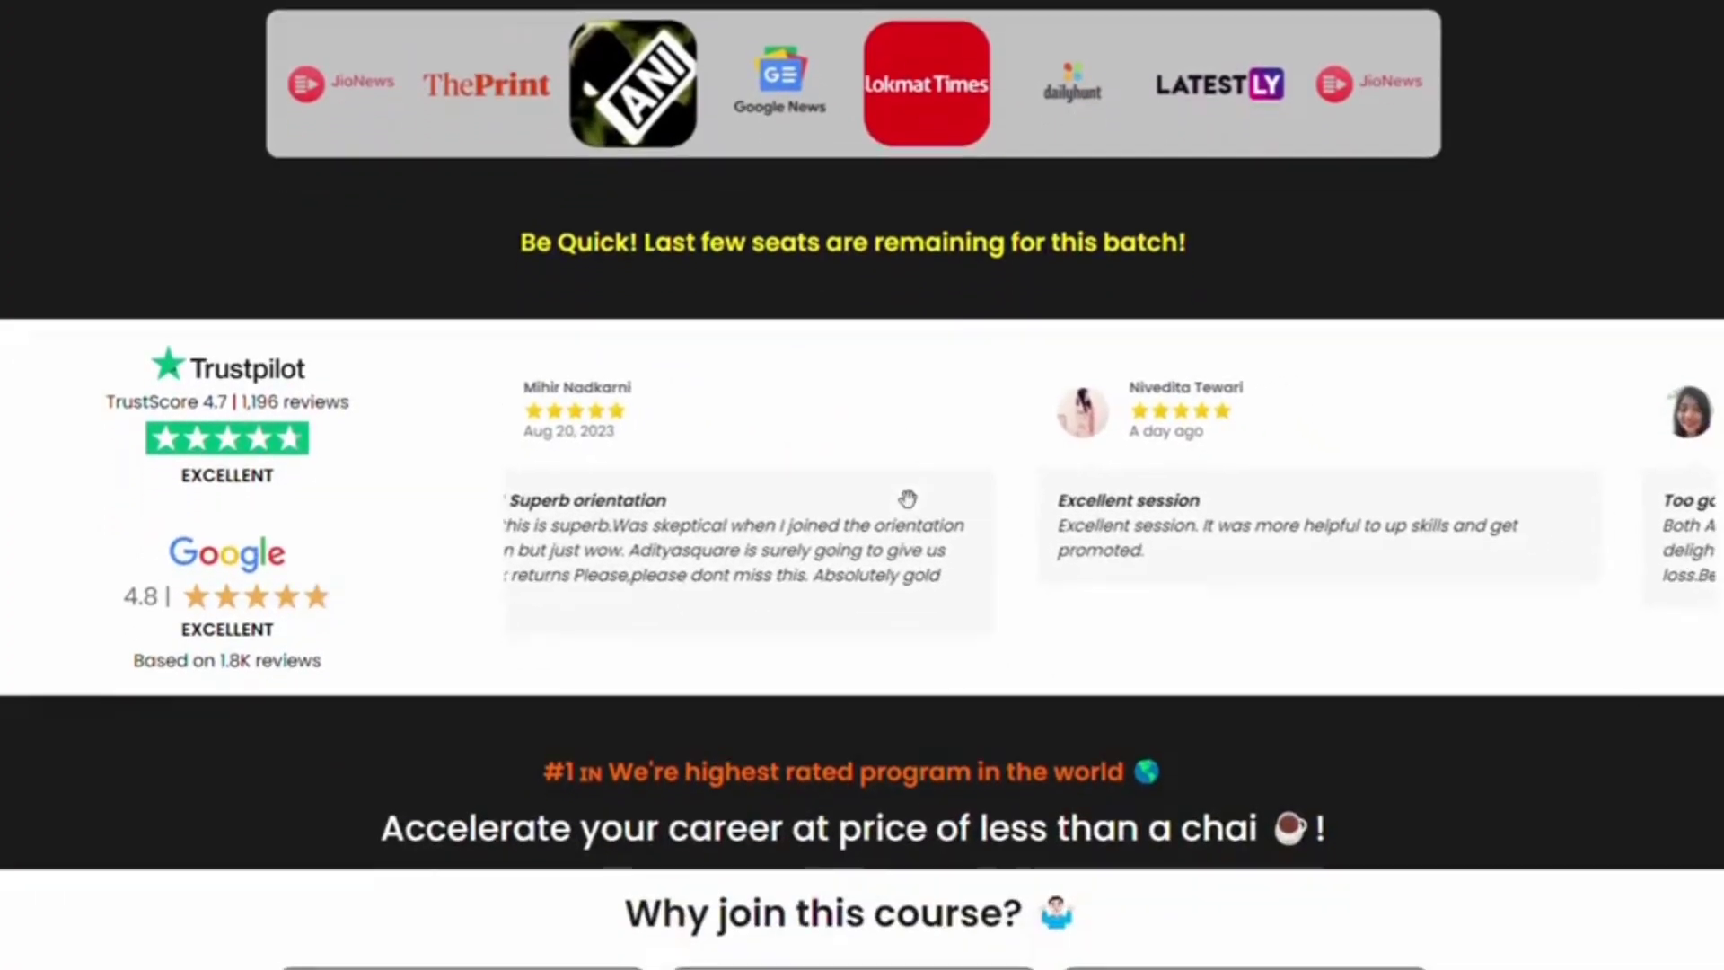
{"action": "scroll", "coordinate": [900, 496], "scroll_direction": "down", "scroll_amount": 3}
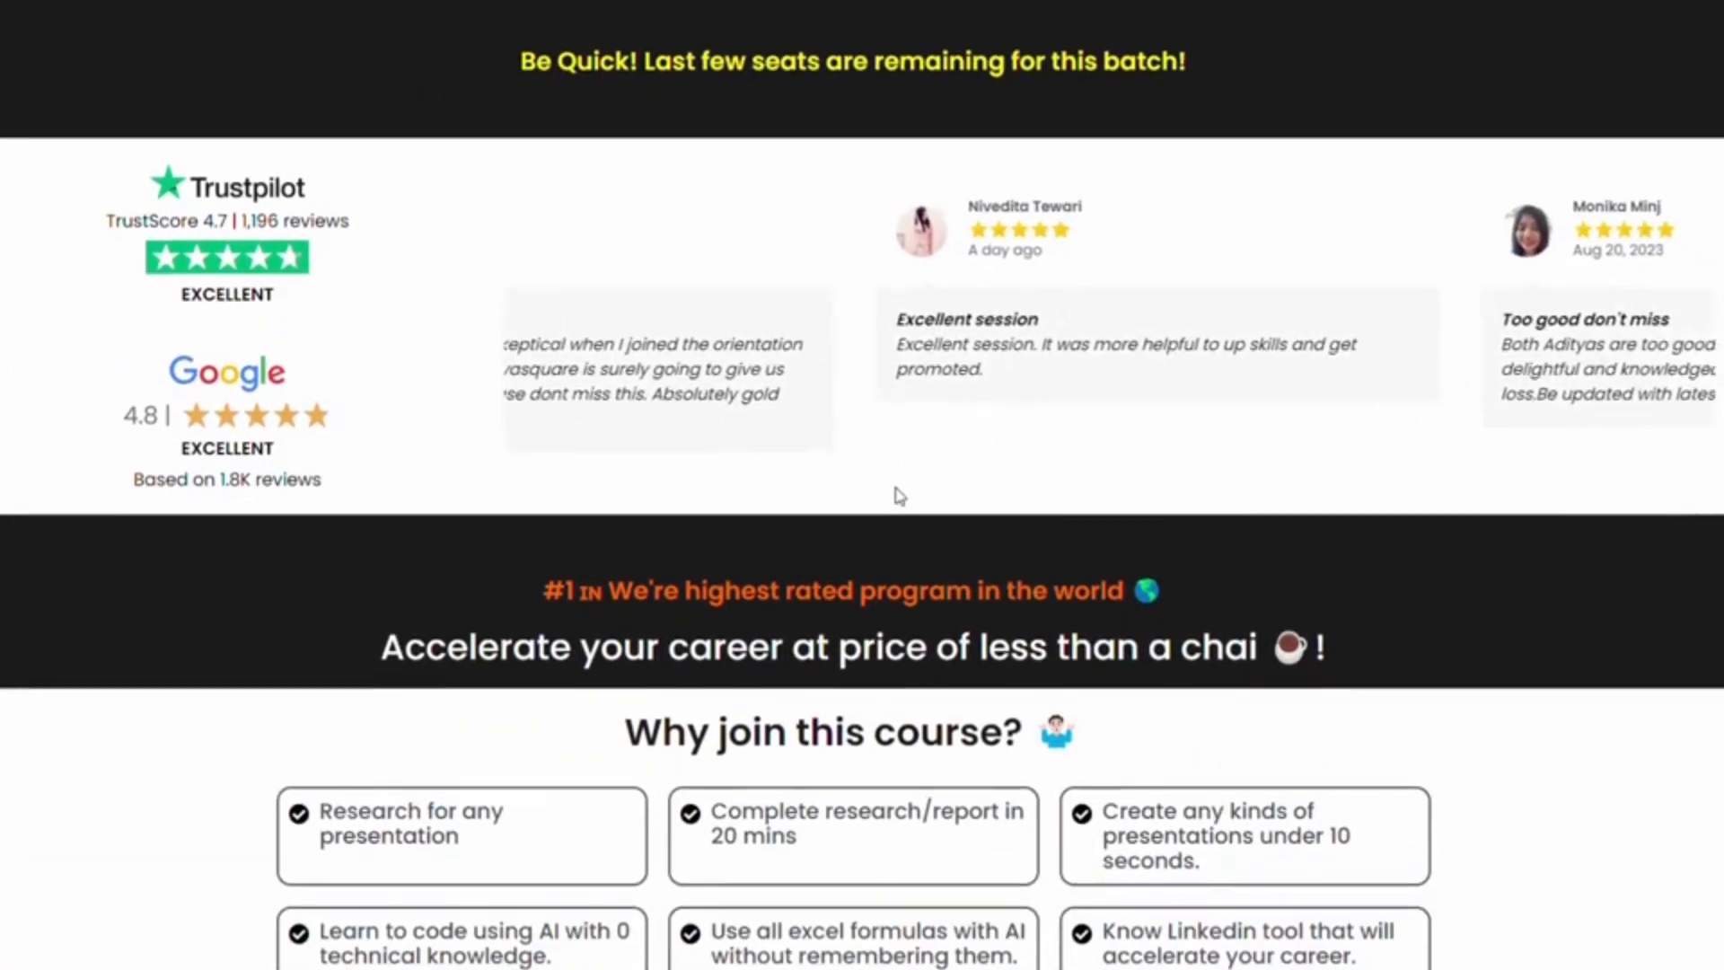
{"action": "scroll", "coordinate": [899, 497], "scroll_direction": "down", "scroll_amount": 2}
{"action": "scroll", "coordinate": [899, 495], "scroll_direction": "down", "scroll_amount": 3}
{"action": "scroll", "coordinate": [905, 498], "scroll_direction": "down", "scroll_amount": 3}
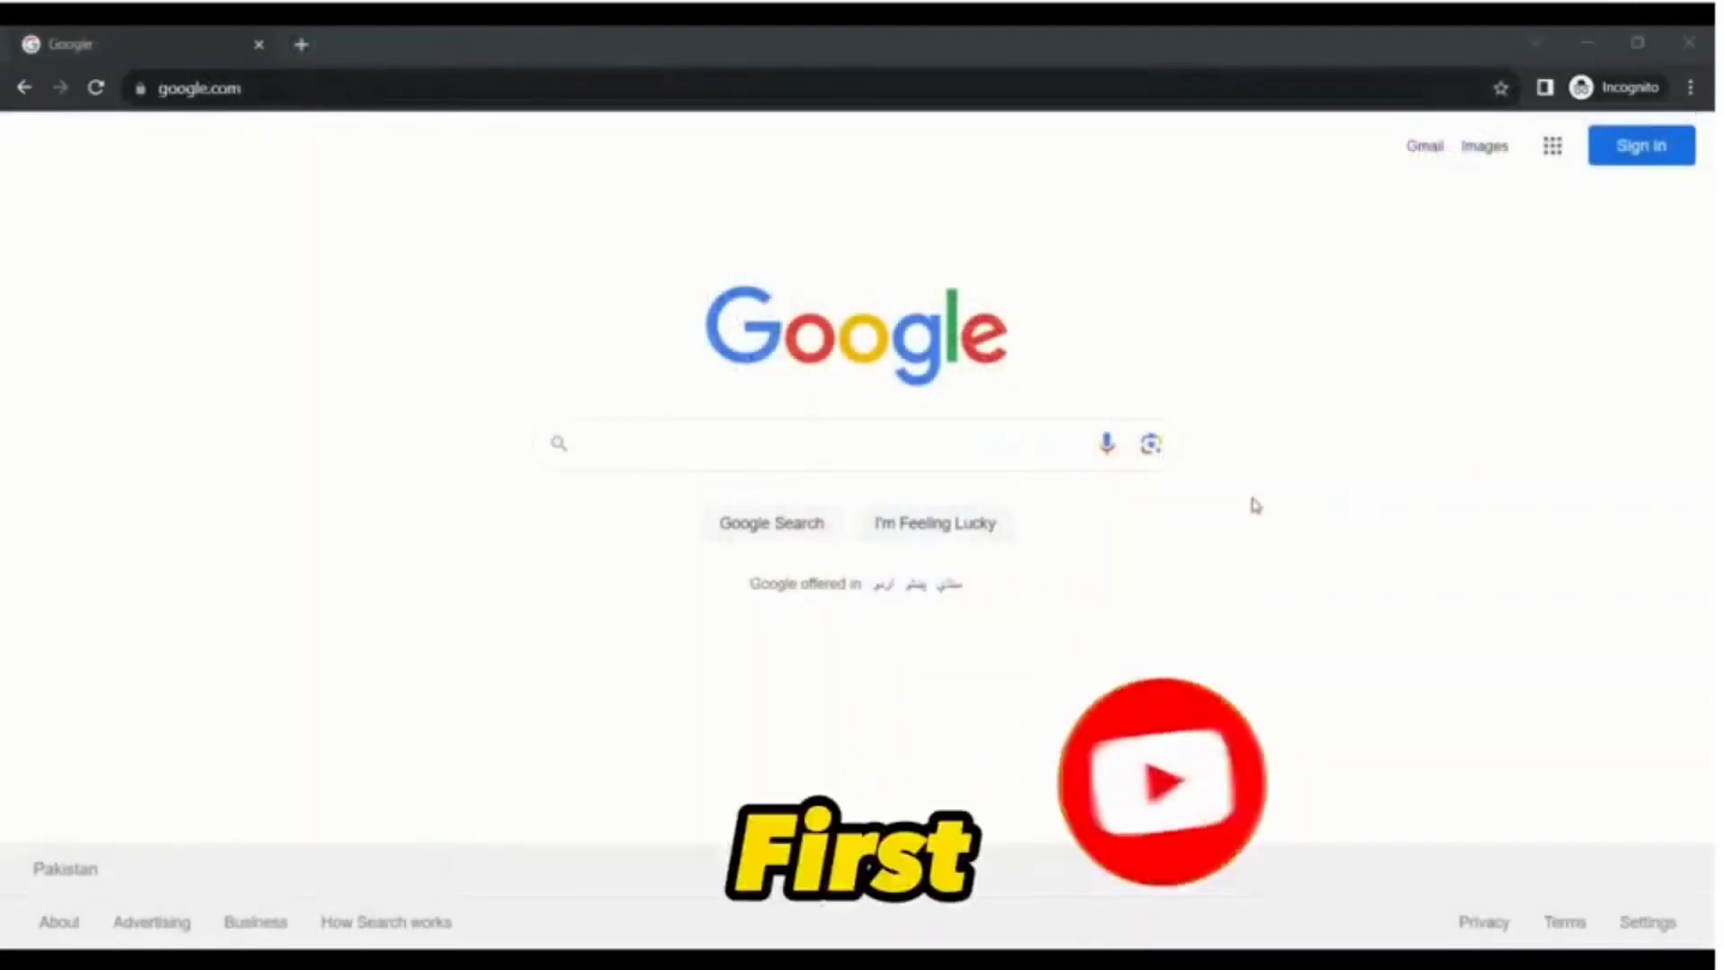
Search Google for 'leonardo ai', visit Leonardo.ai and start creating an account.
{"action": "left_click", "coordinate": [813, 441]}
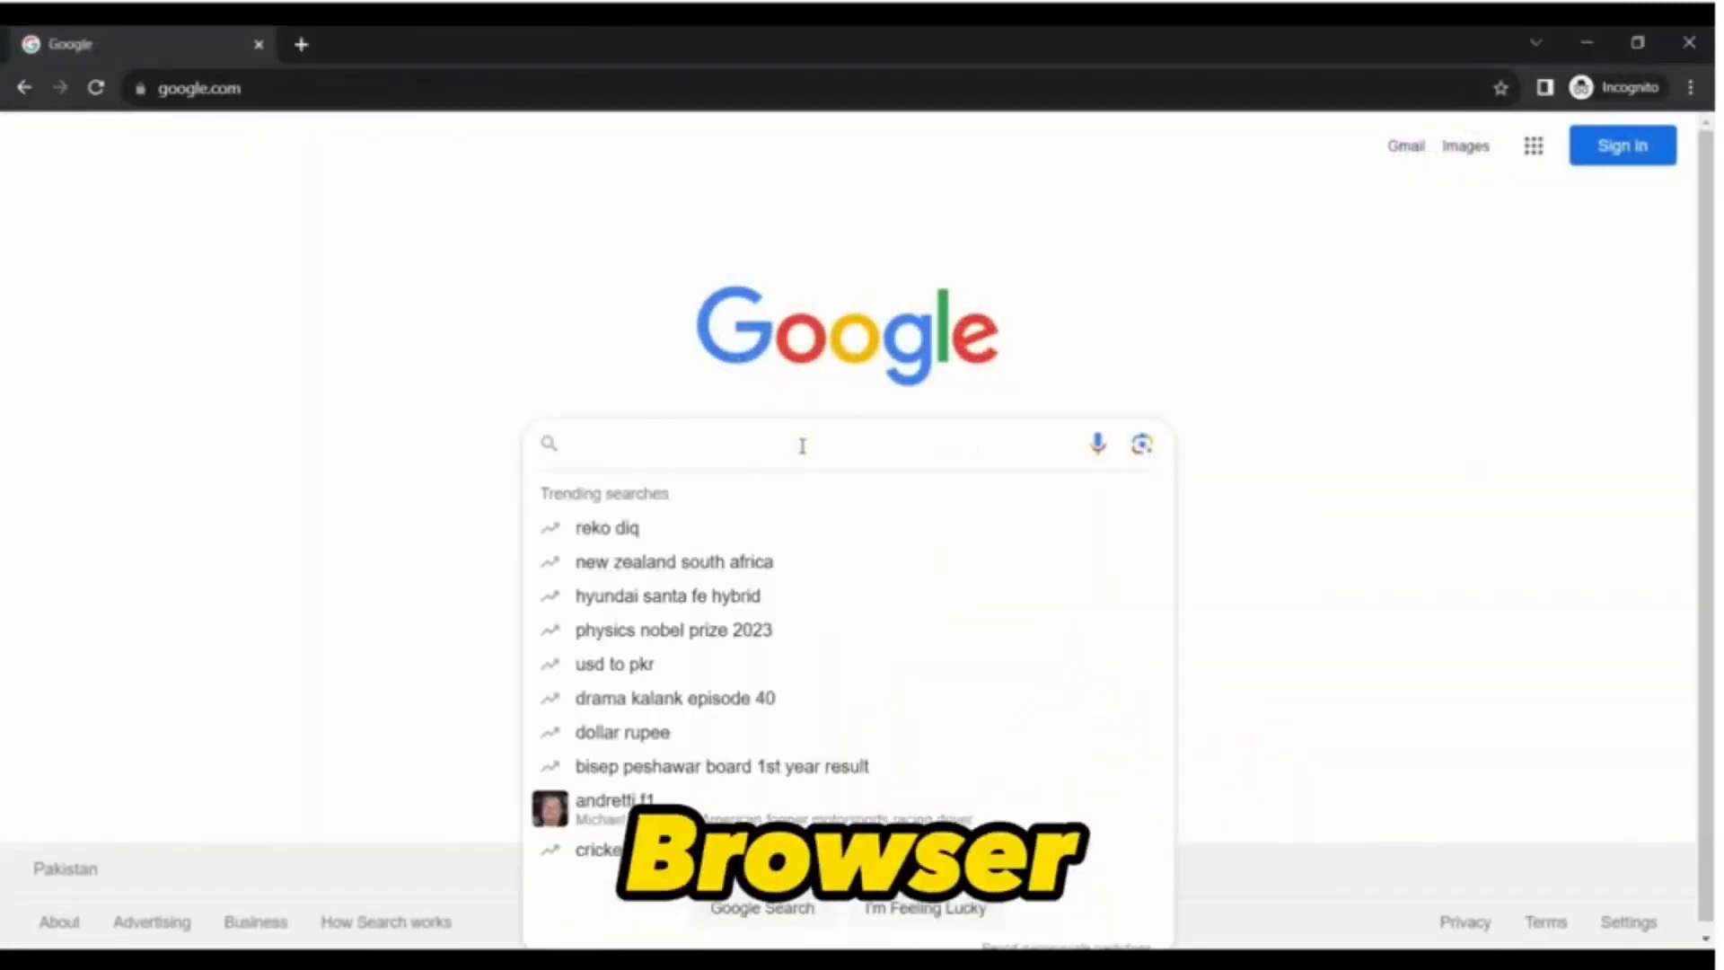
{"action": "type", "text": "leonardo ai"}
{"action": "key", "text": "Return"}
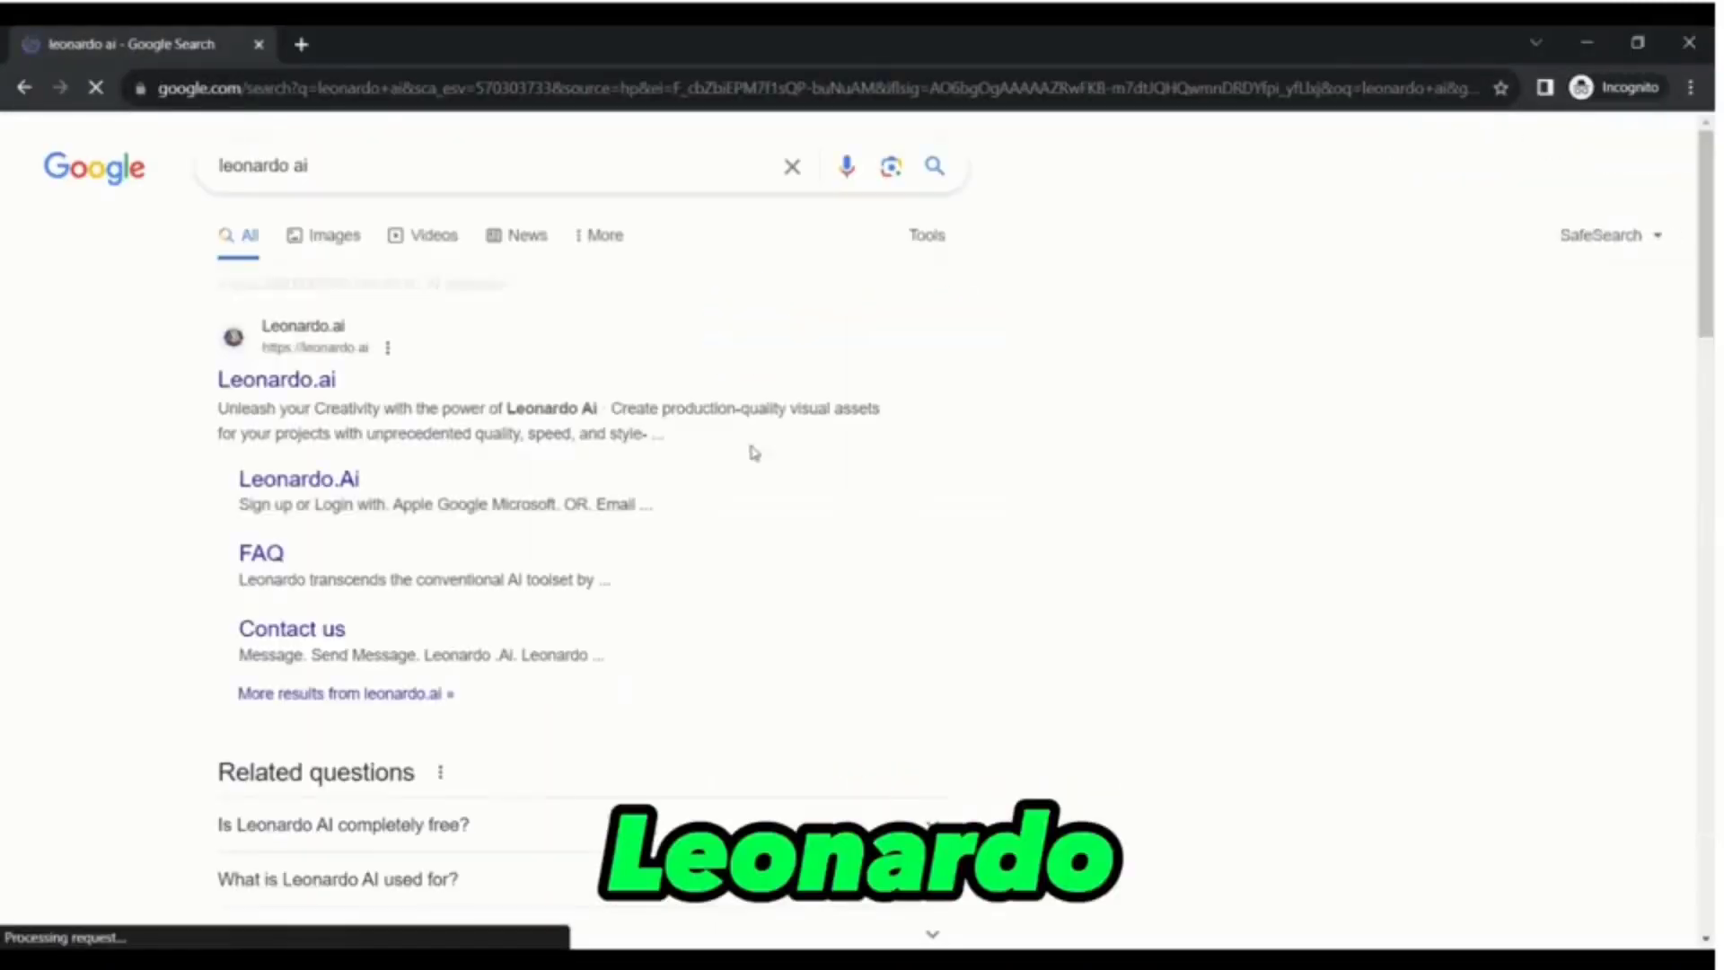
{"action": "left_click", "coordinate": [277, 378]}
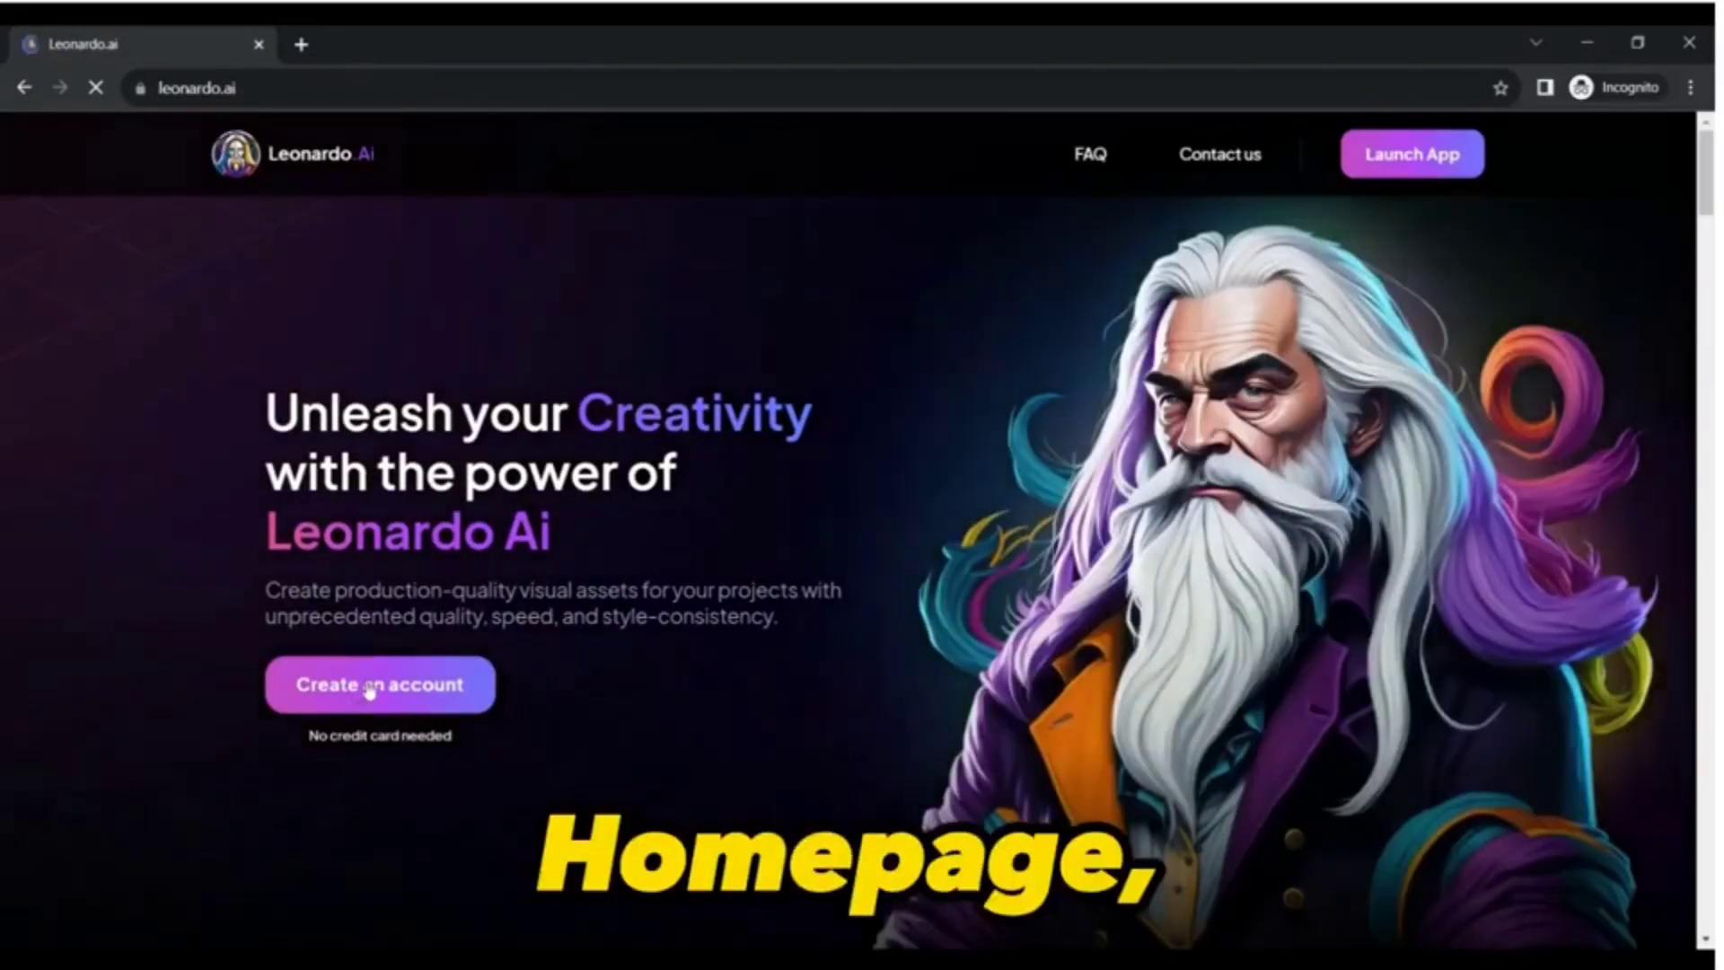
{"action": "left_click", "coordinate": [391, 681]}
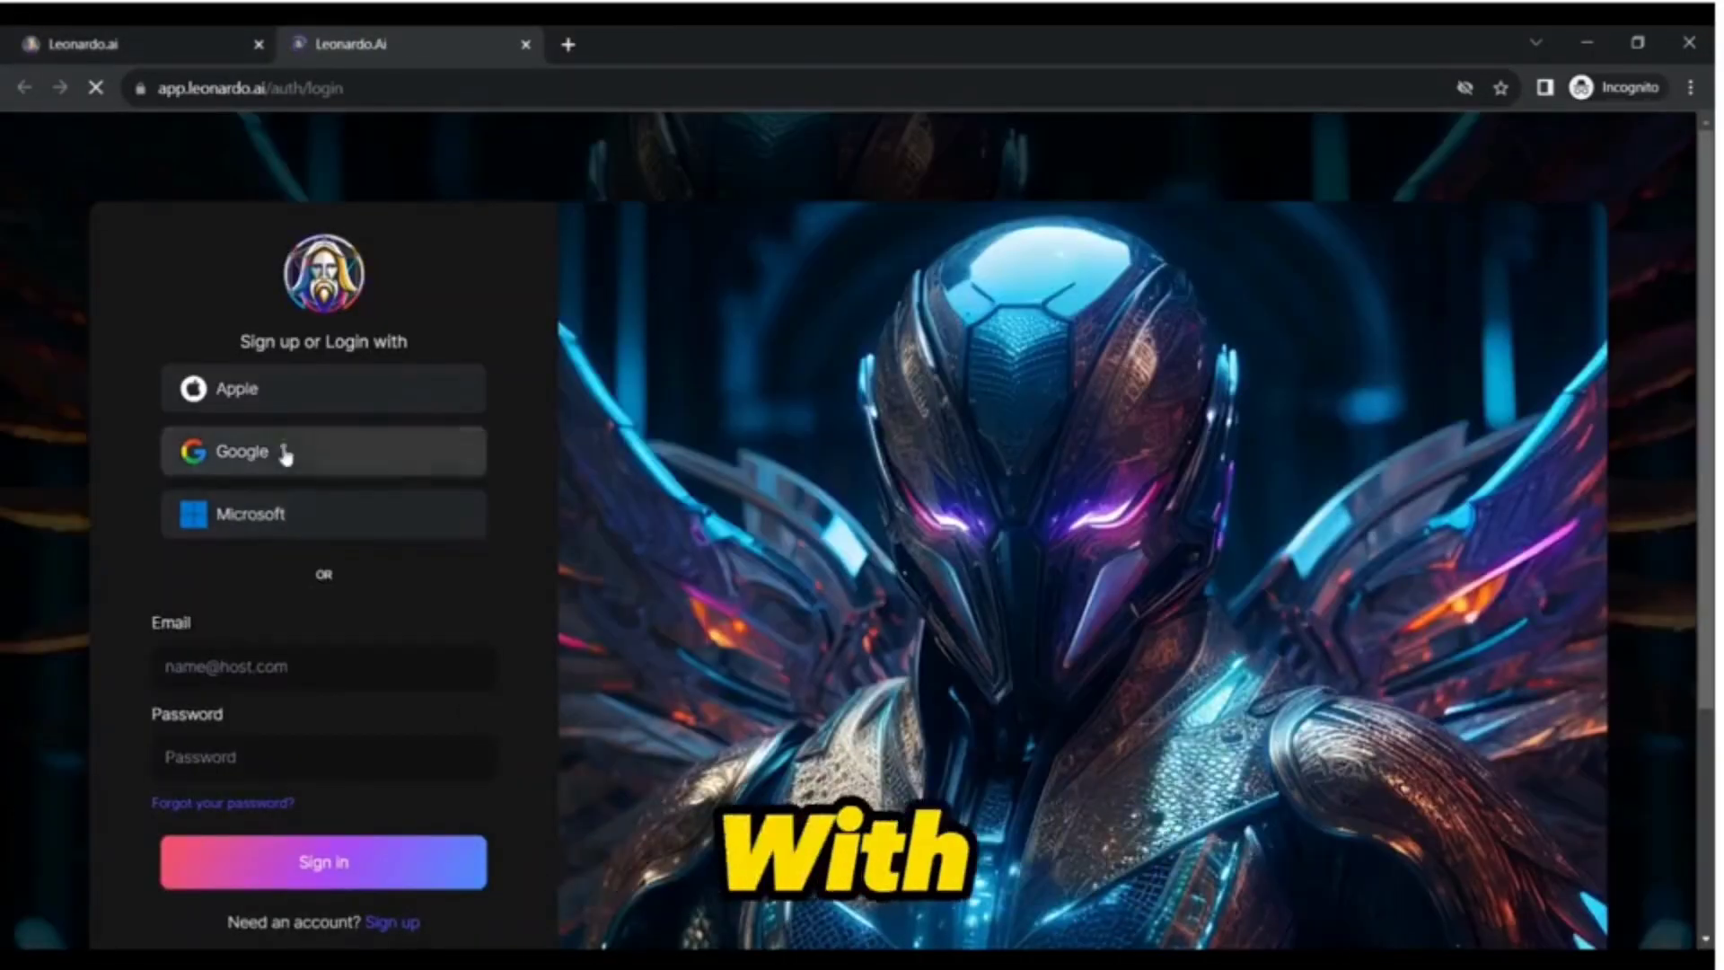
Sign in with Google and go to the empty Training & Datasets page.
{"action": "left_click", "coordinate": [283, 454]}
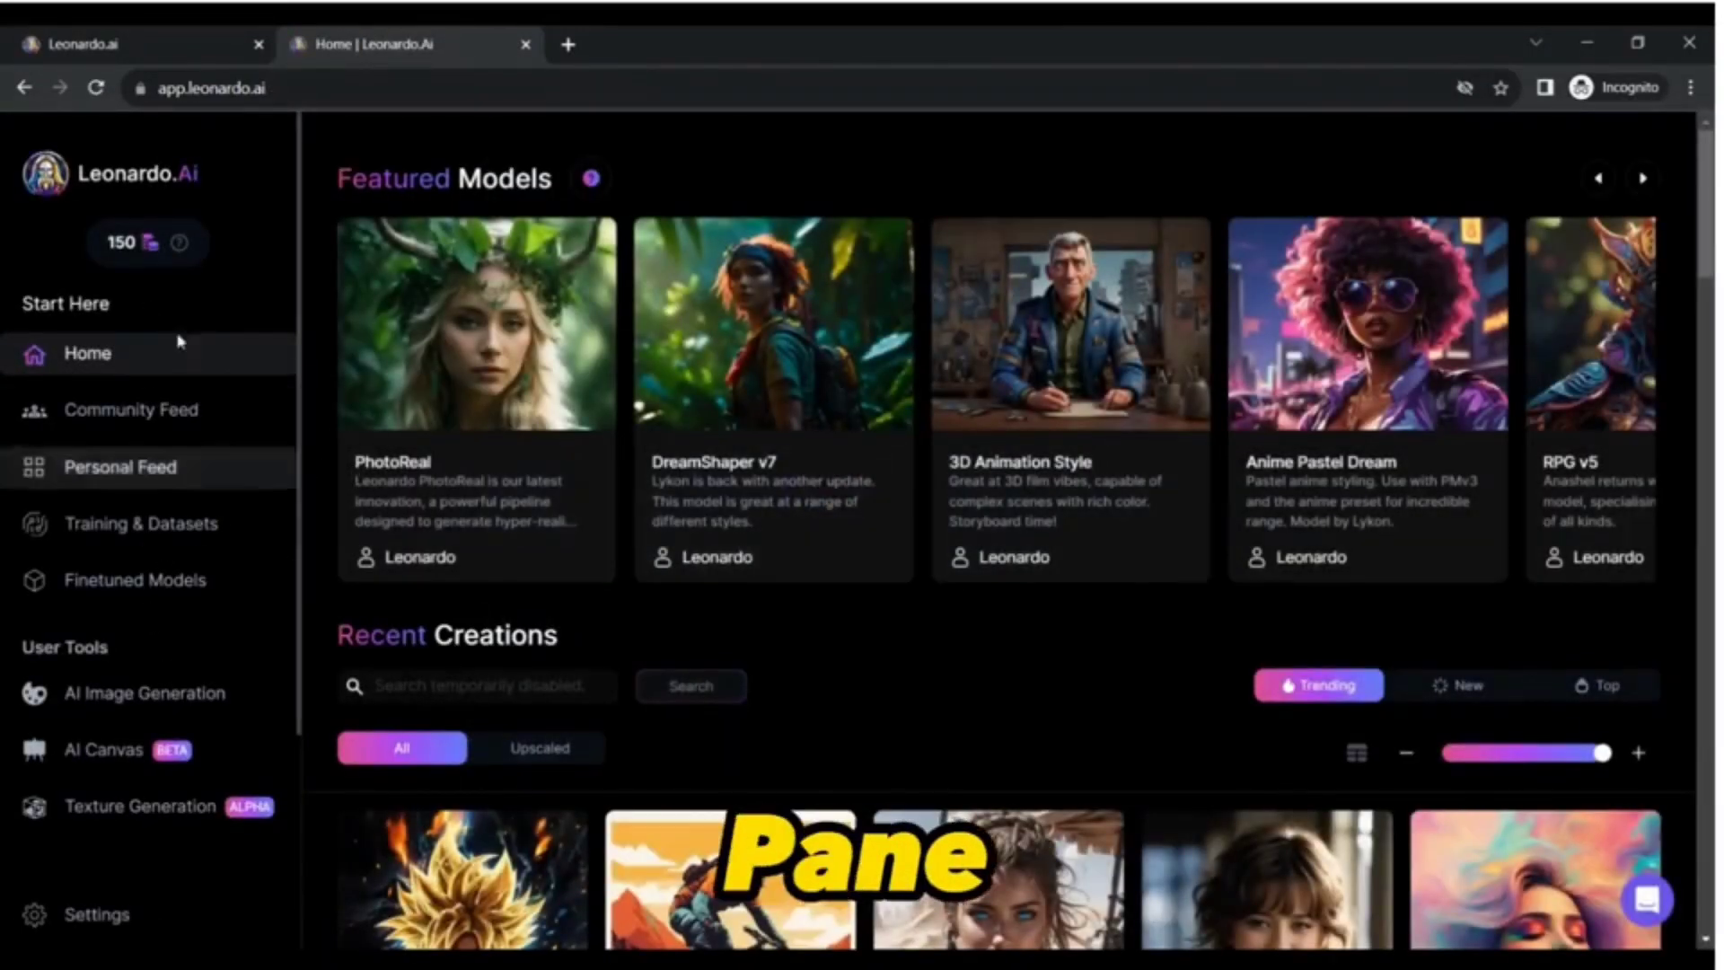
{"action": "left_click", "coordinate": [140, 523]}
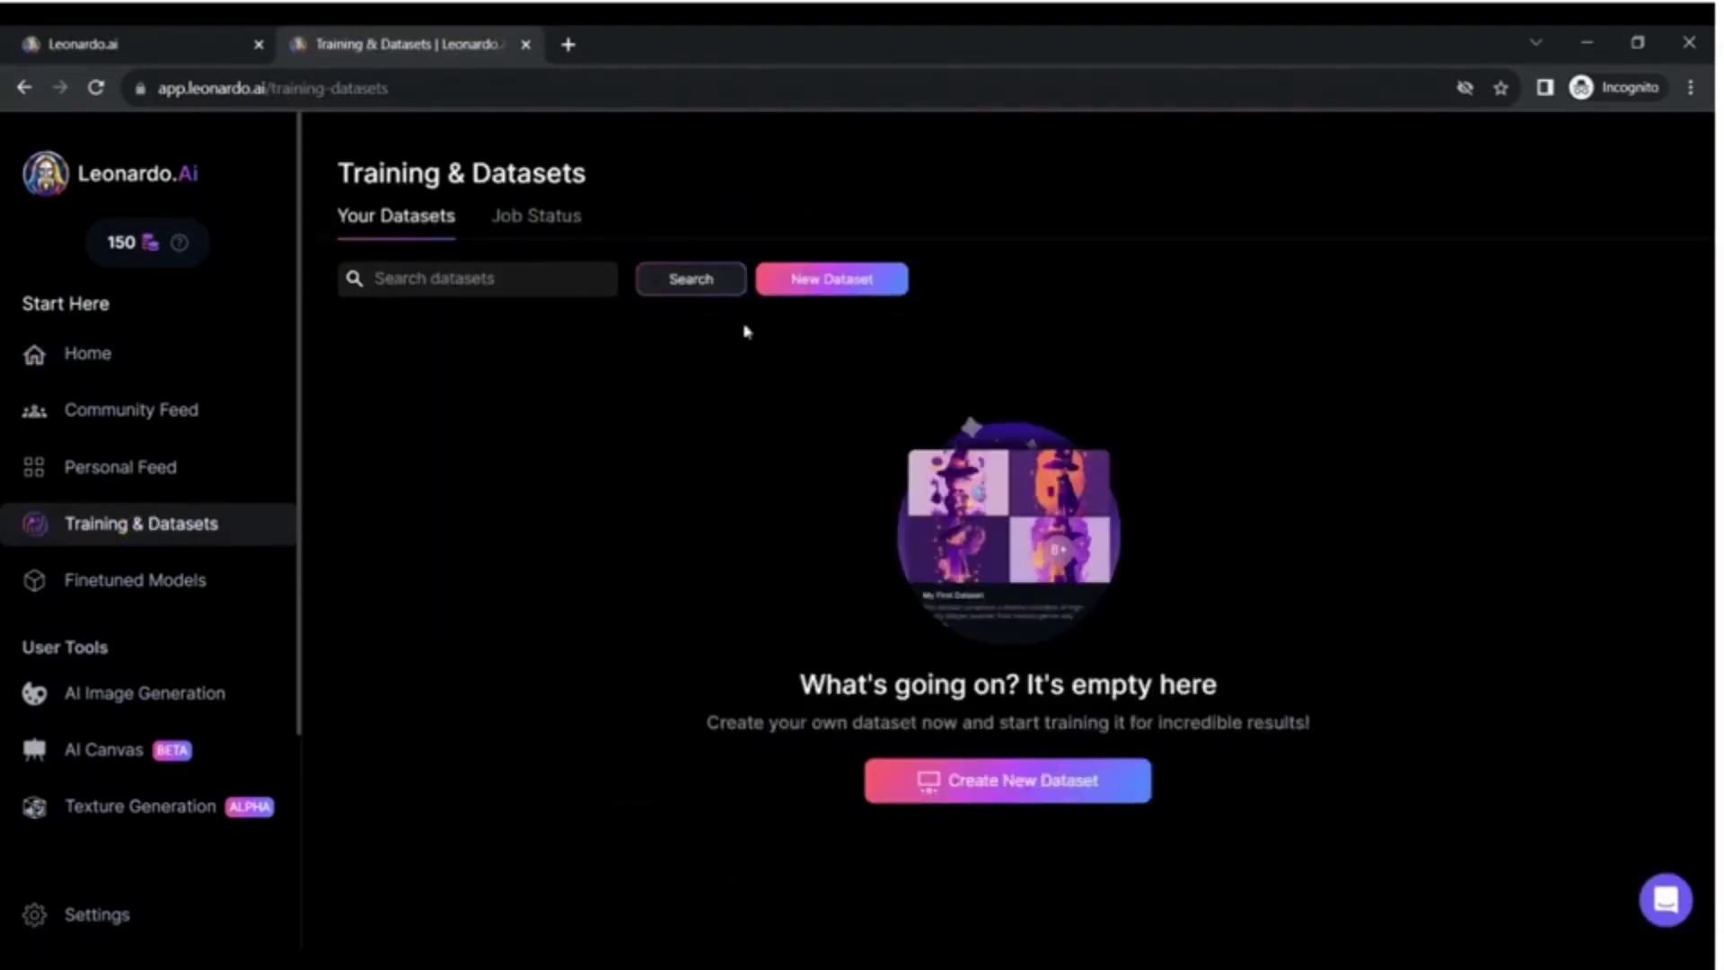
Create 'My Custom Dataset' with the description 'This is my custom dataset.'.
{"action": "left_click", "coordinate": [1029, 779]}
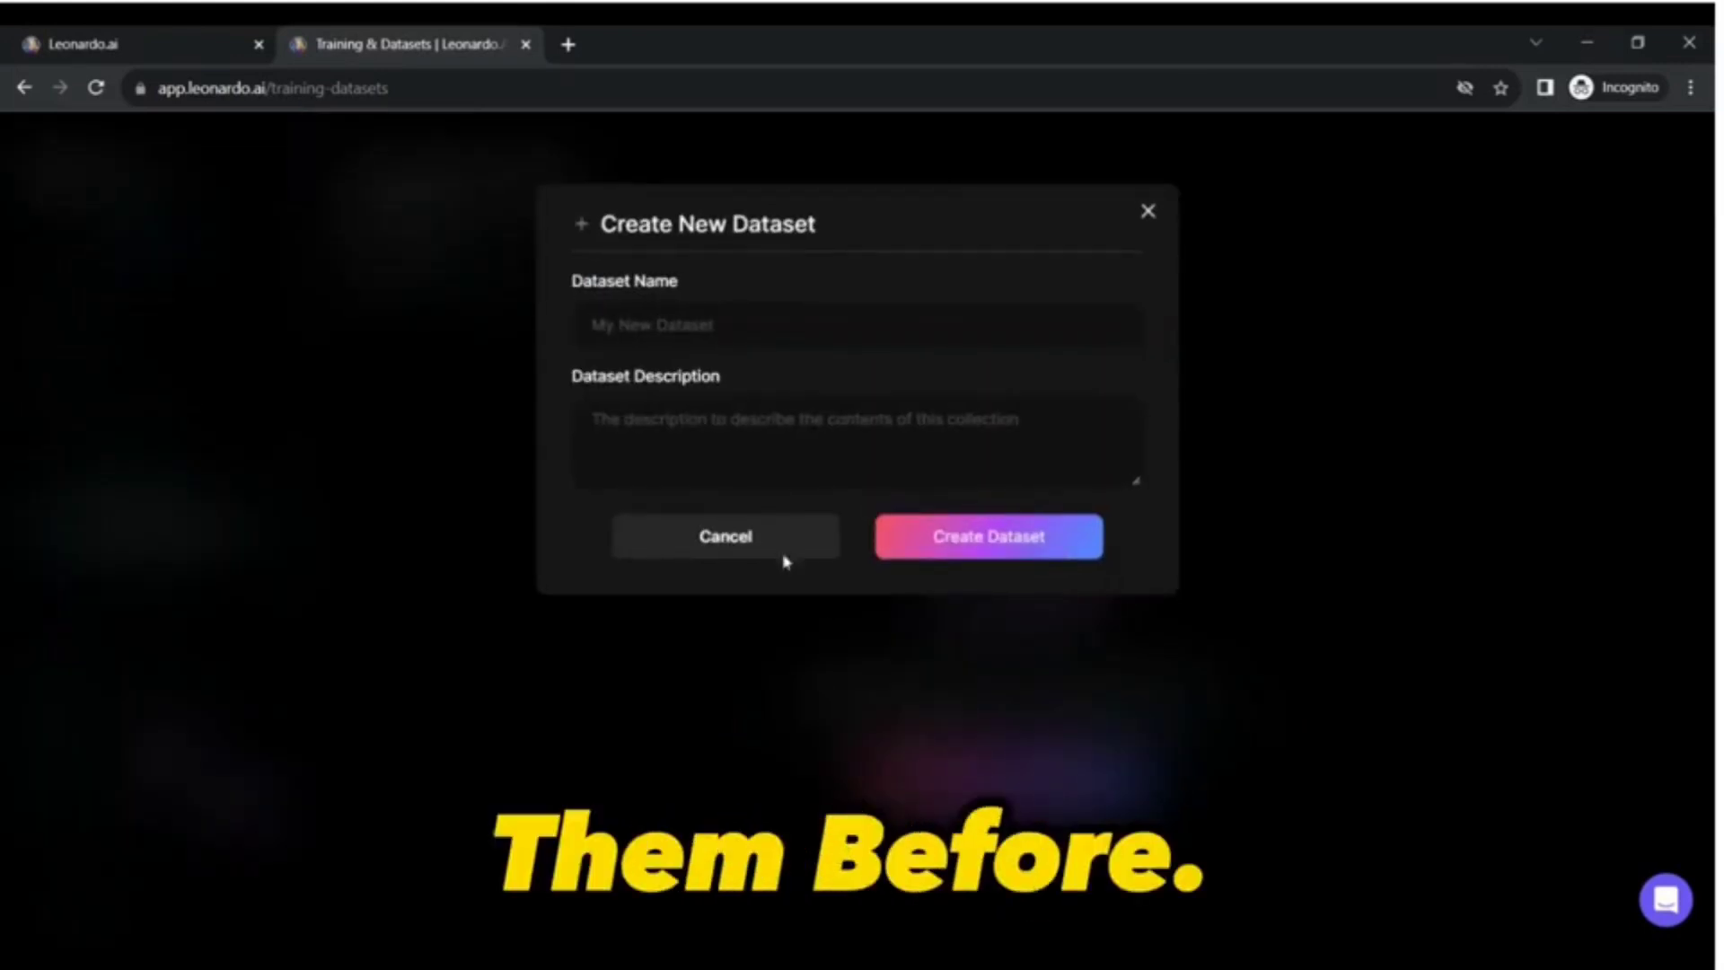
{"action": "left_click", "coordinate": [702, 320]}
{"action": "type", "text": "My Custom Dataset"}
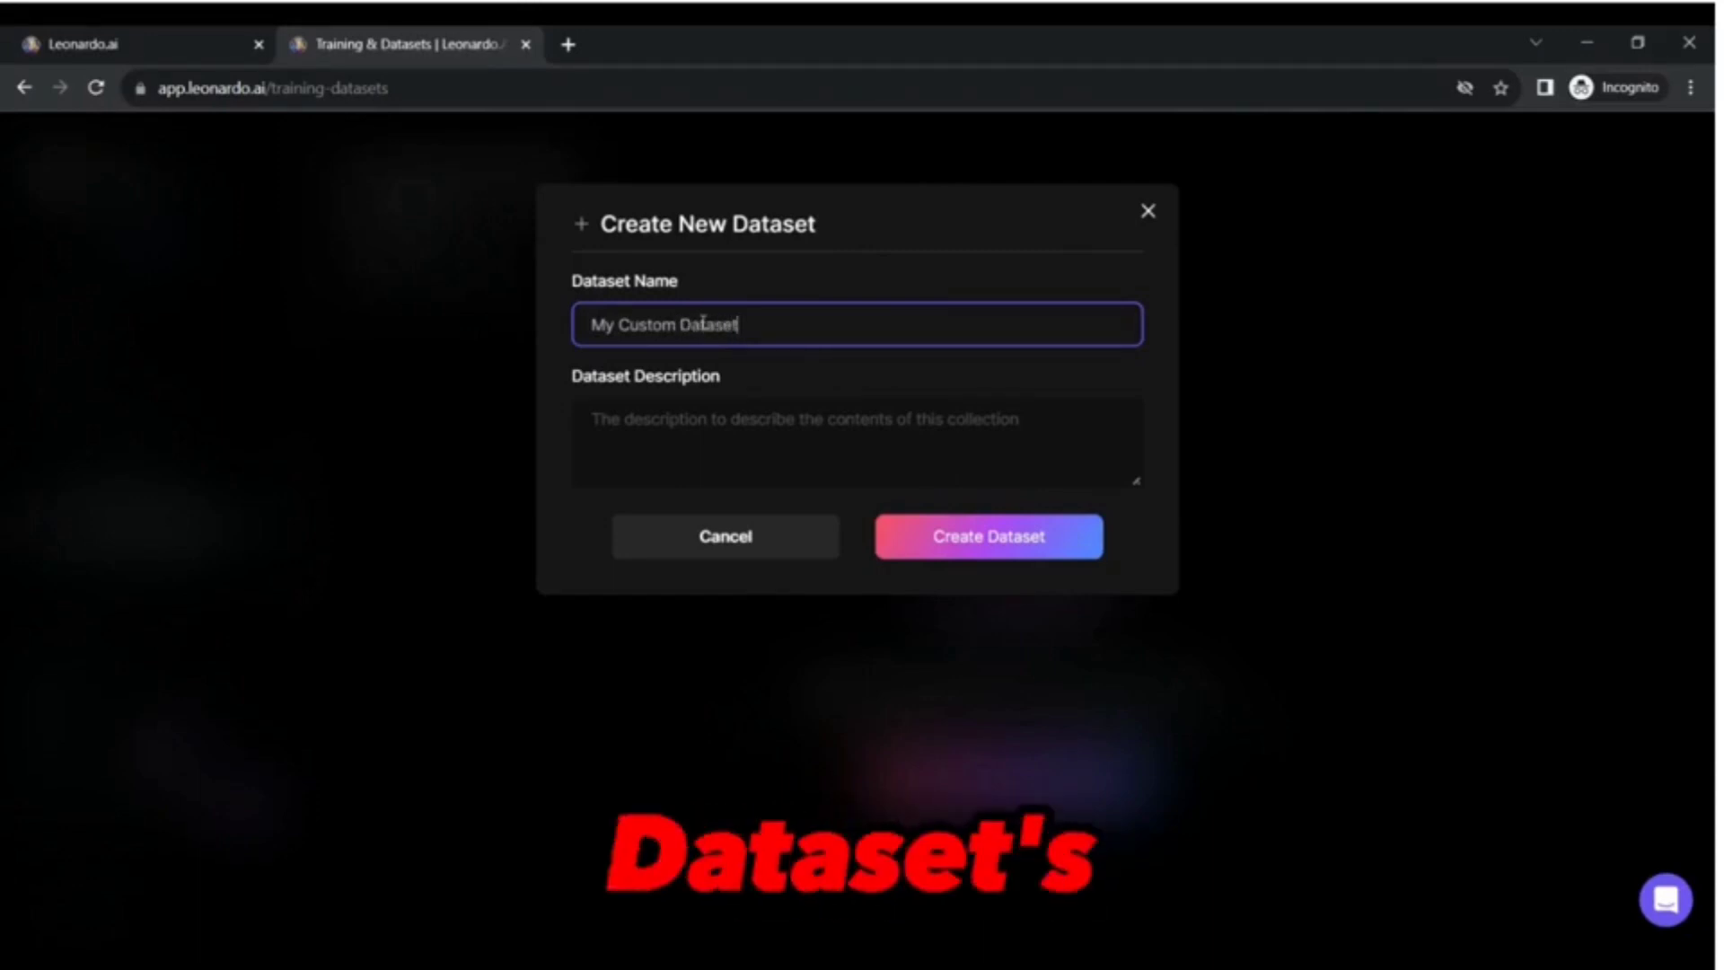
{"action": "left_click", "coordinate": [719, 426]}
{"action": "type", "text": "This"}
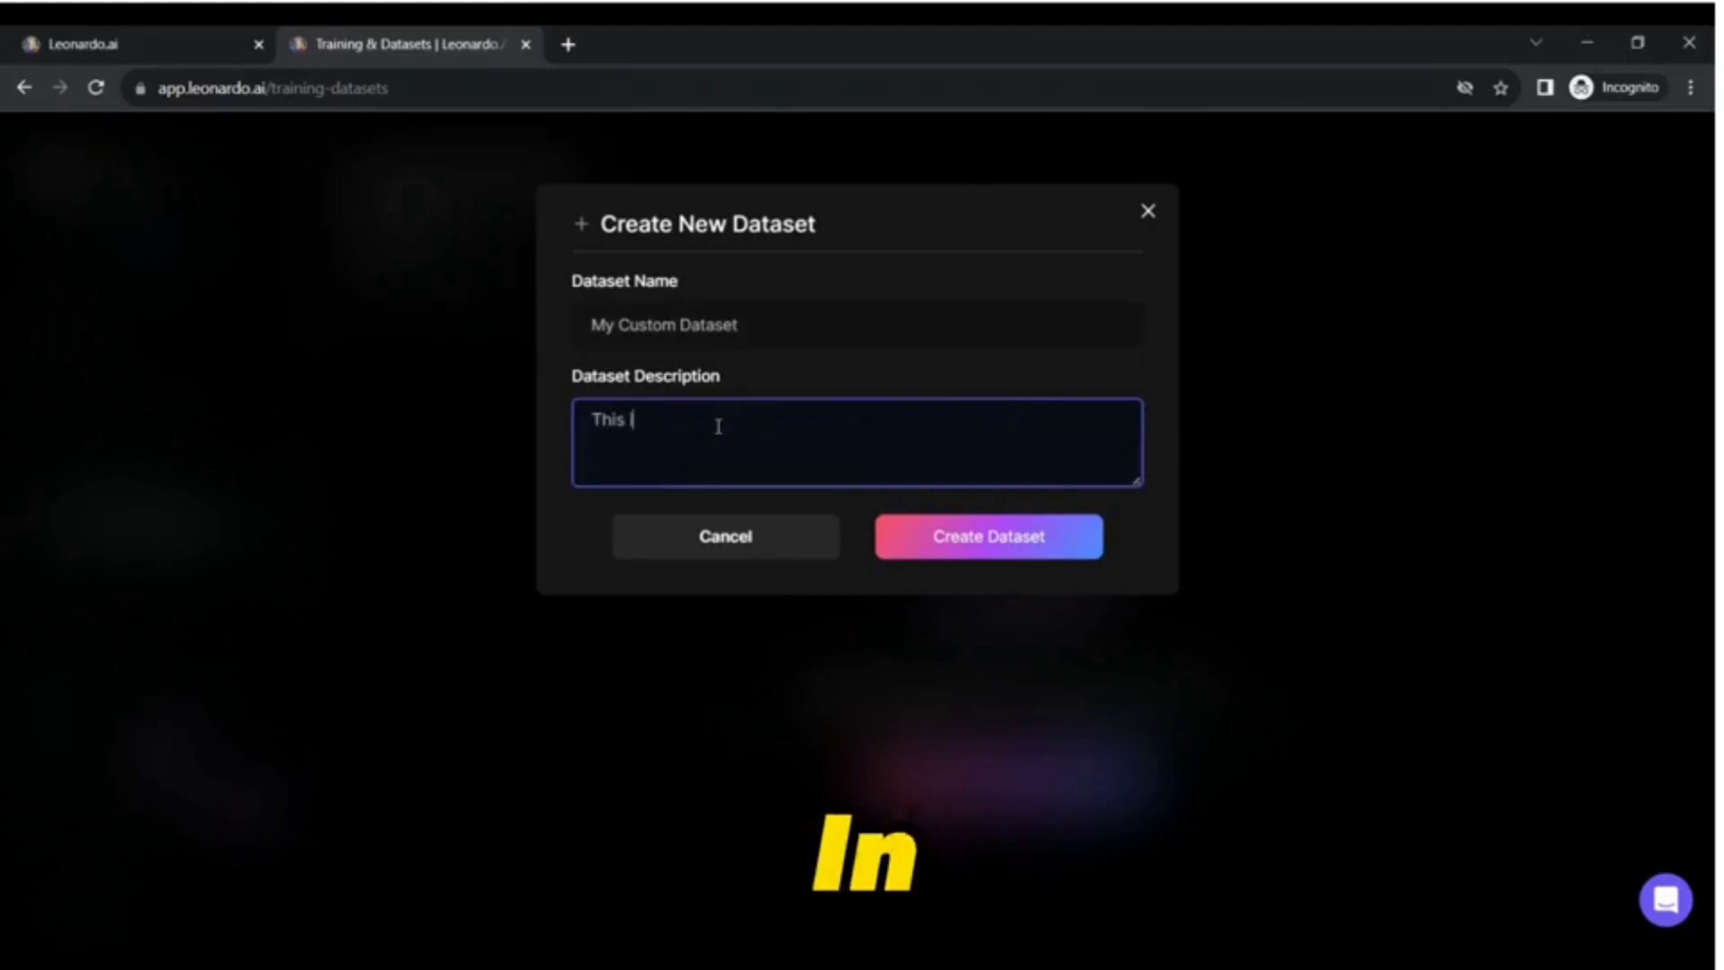
{"action": "type", "text": ",t"}
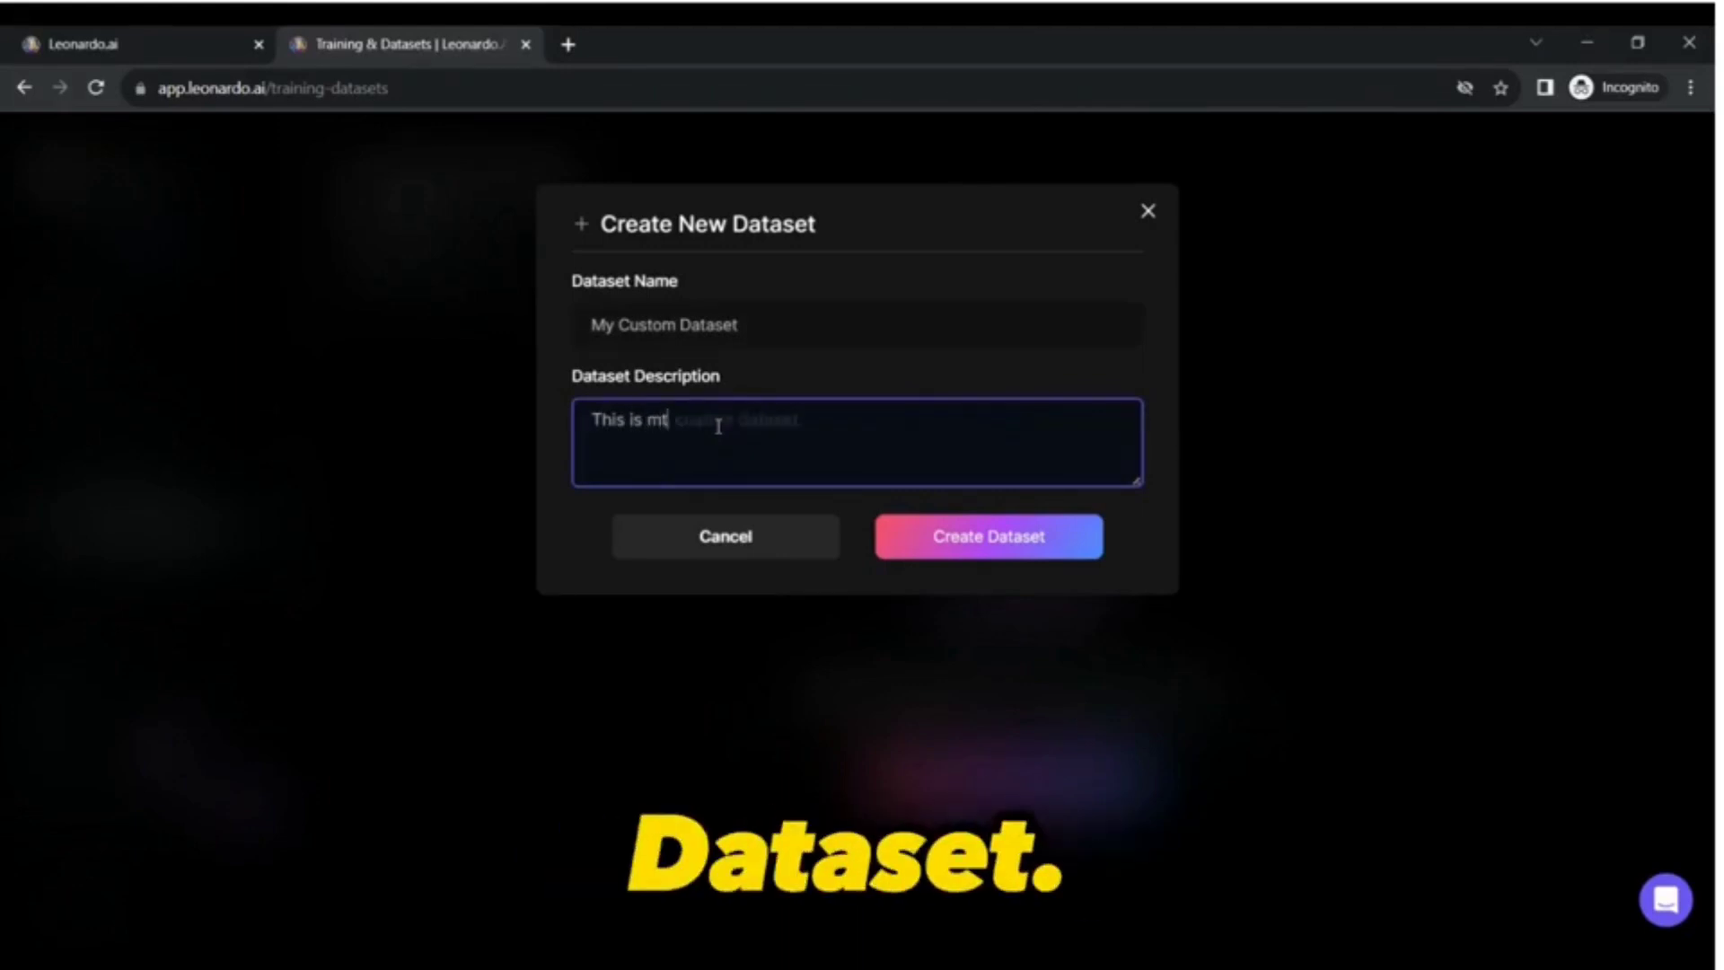
{"action": "type", "text": "y custom dataset."}
{"action": "left_click", "coordinate": [1036, 554]}
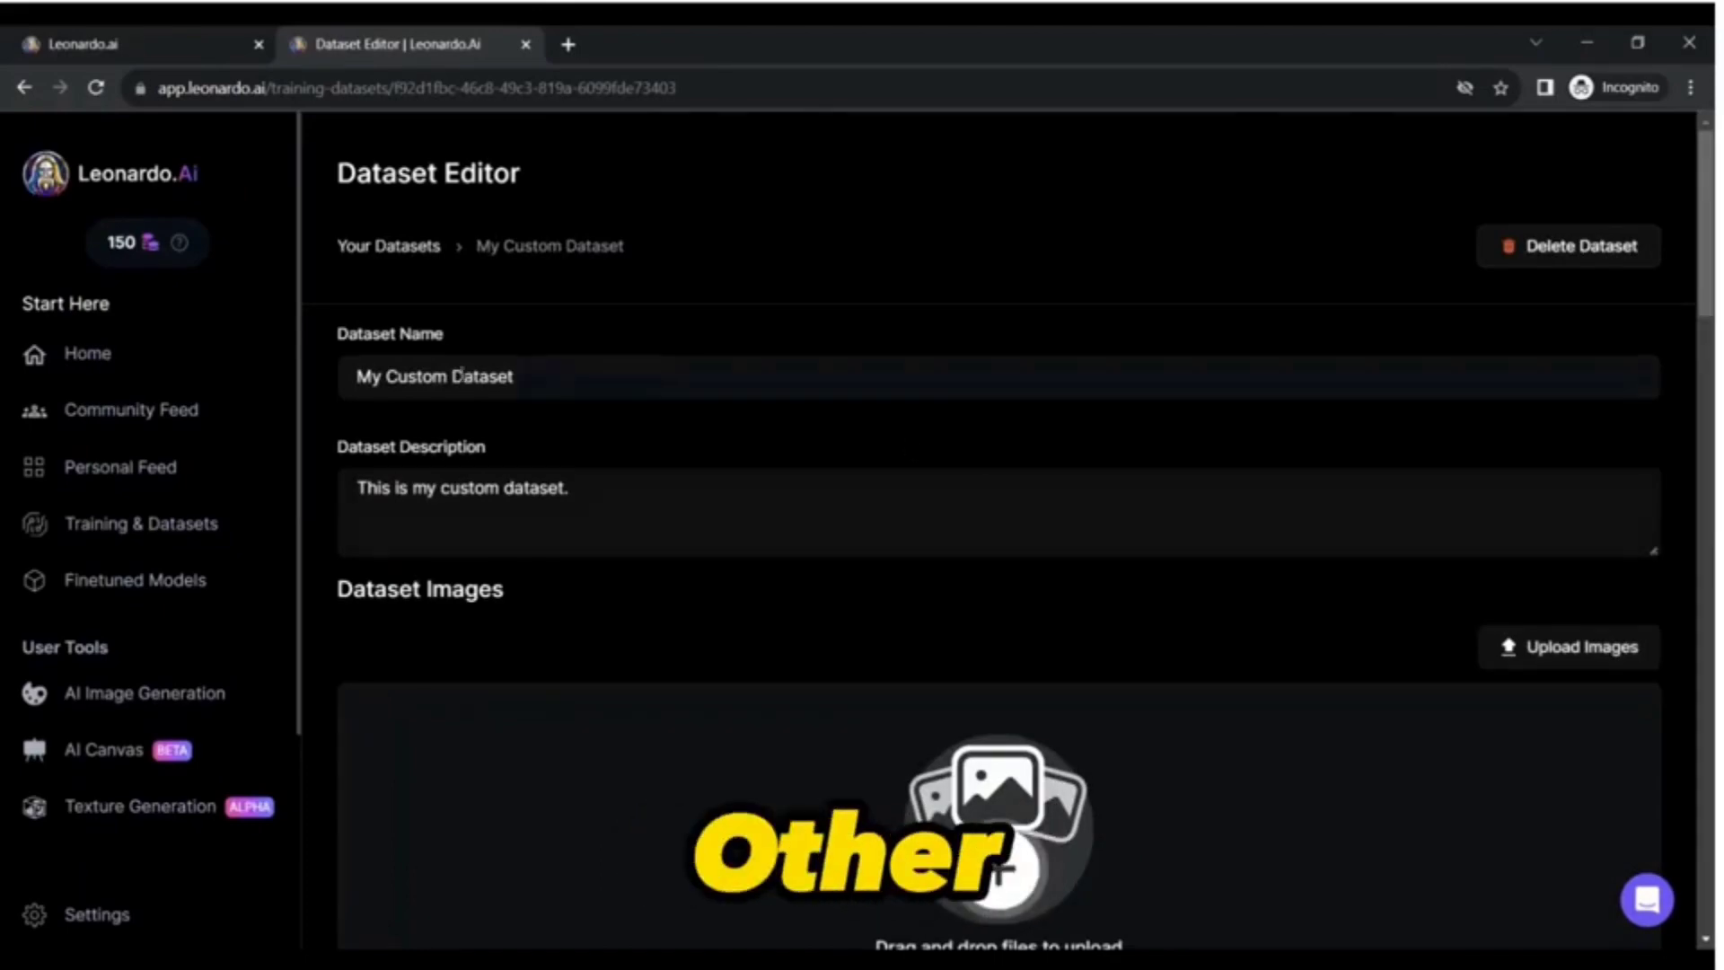
{"action": "scroll", "coordinate": [942, 538], "scroll_direction": "down", "scroll_amount": 1}
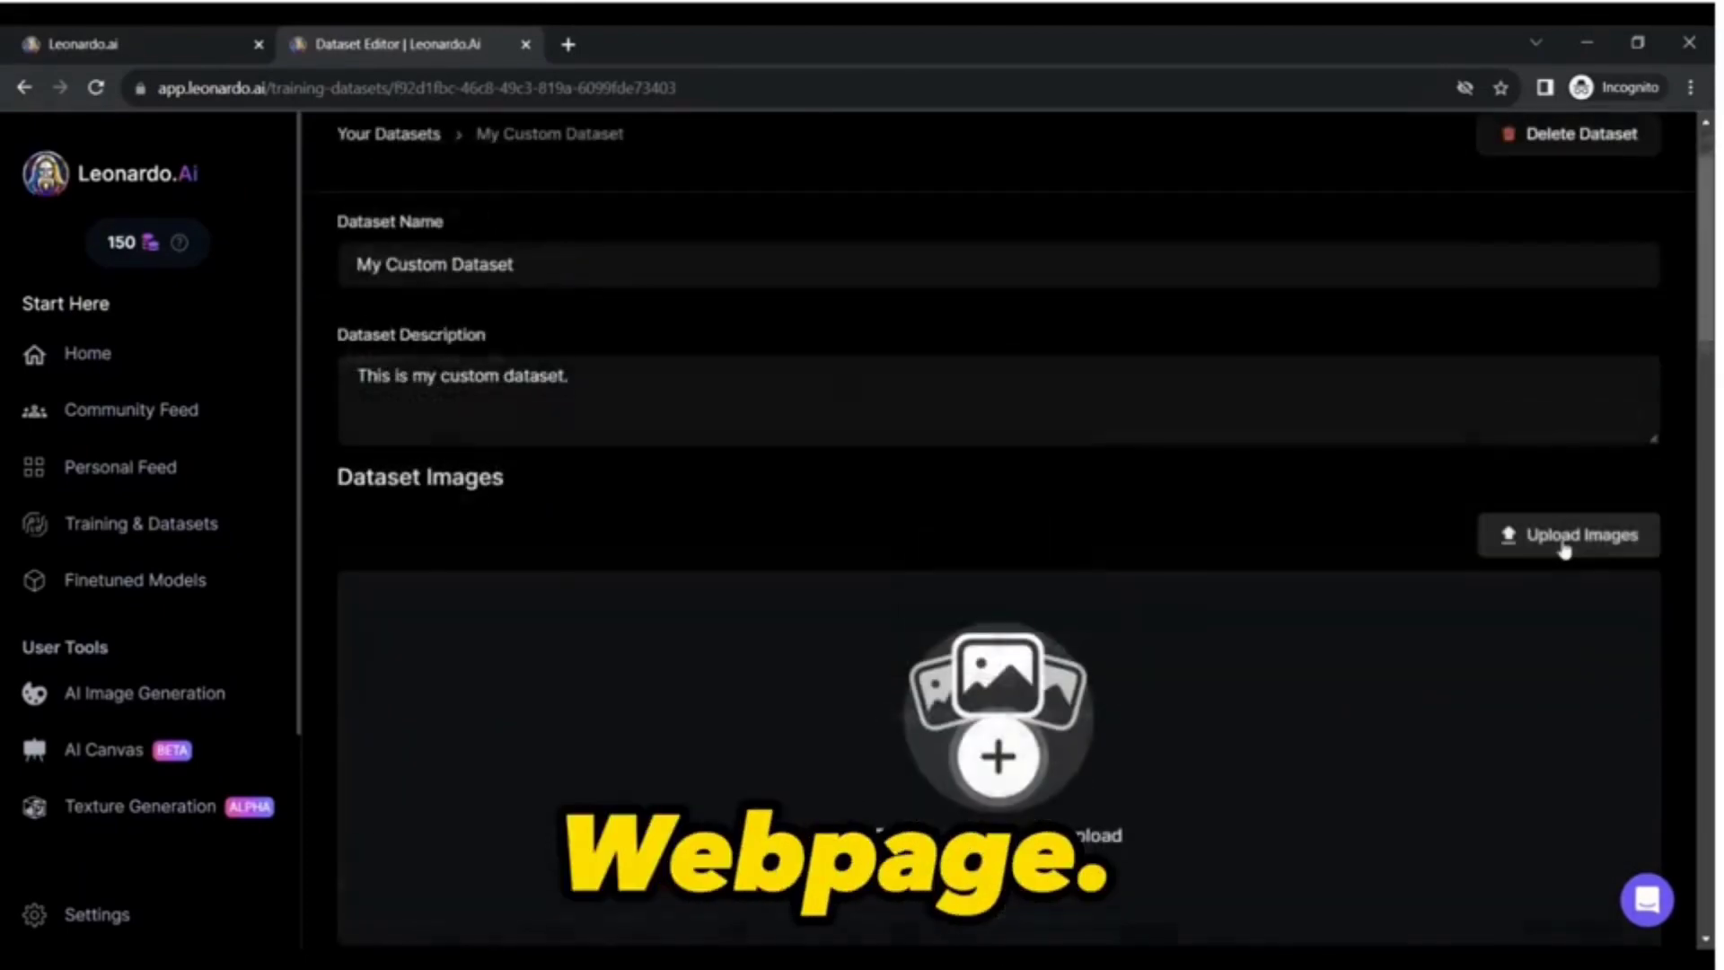
Select all photos in Music > MyCustomDataset and upload them to the dataset.
{"action": "left_click", "coordinate": [1563, 541]}
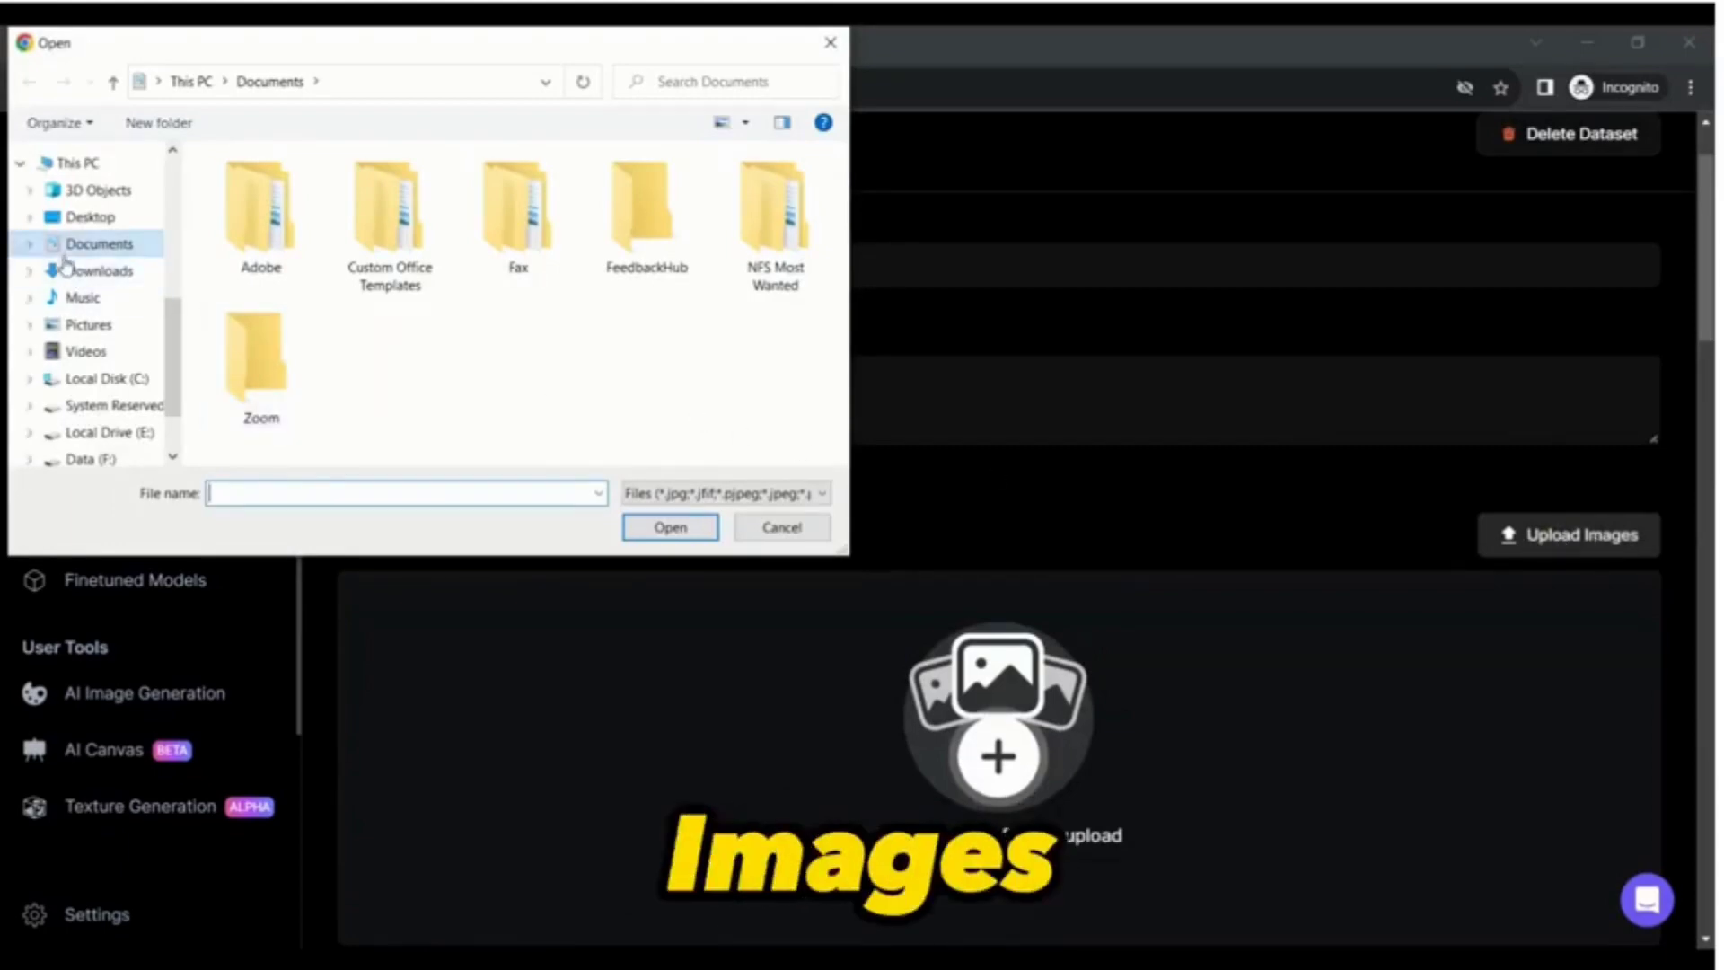
{"action": "left_click", "coordinate": [82, 297]}
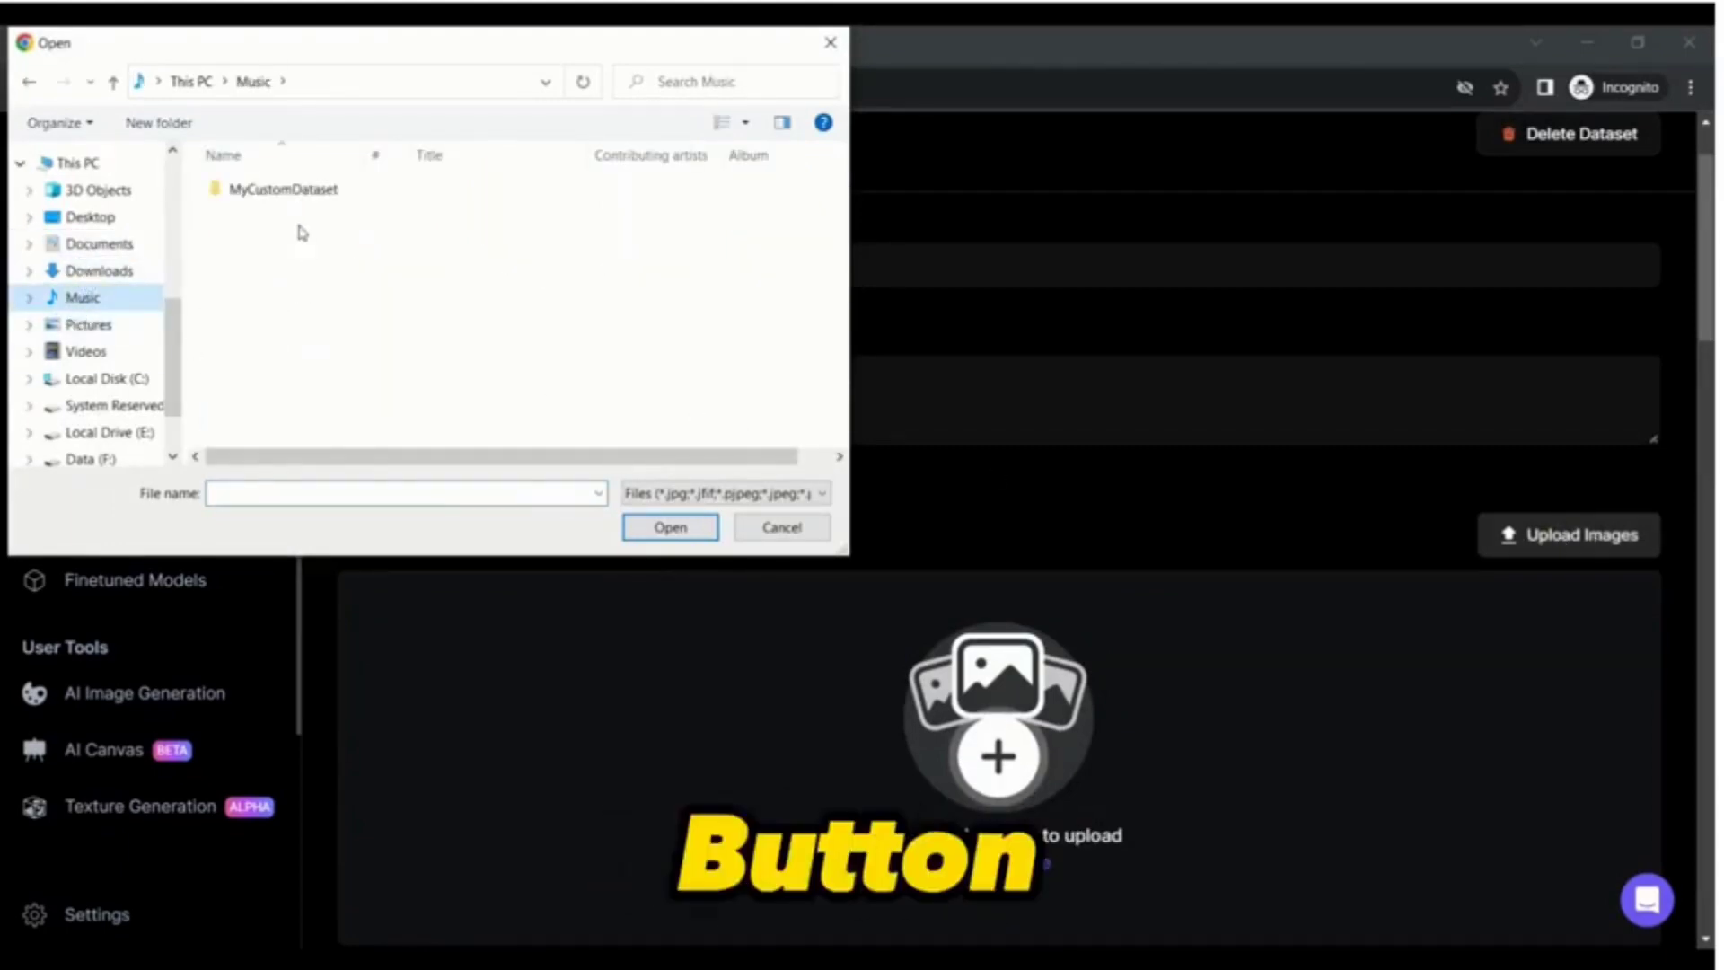
{"action": "double_click", "coordinate": [283, 189]}
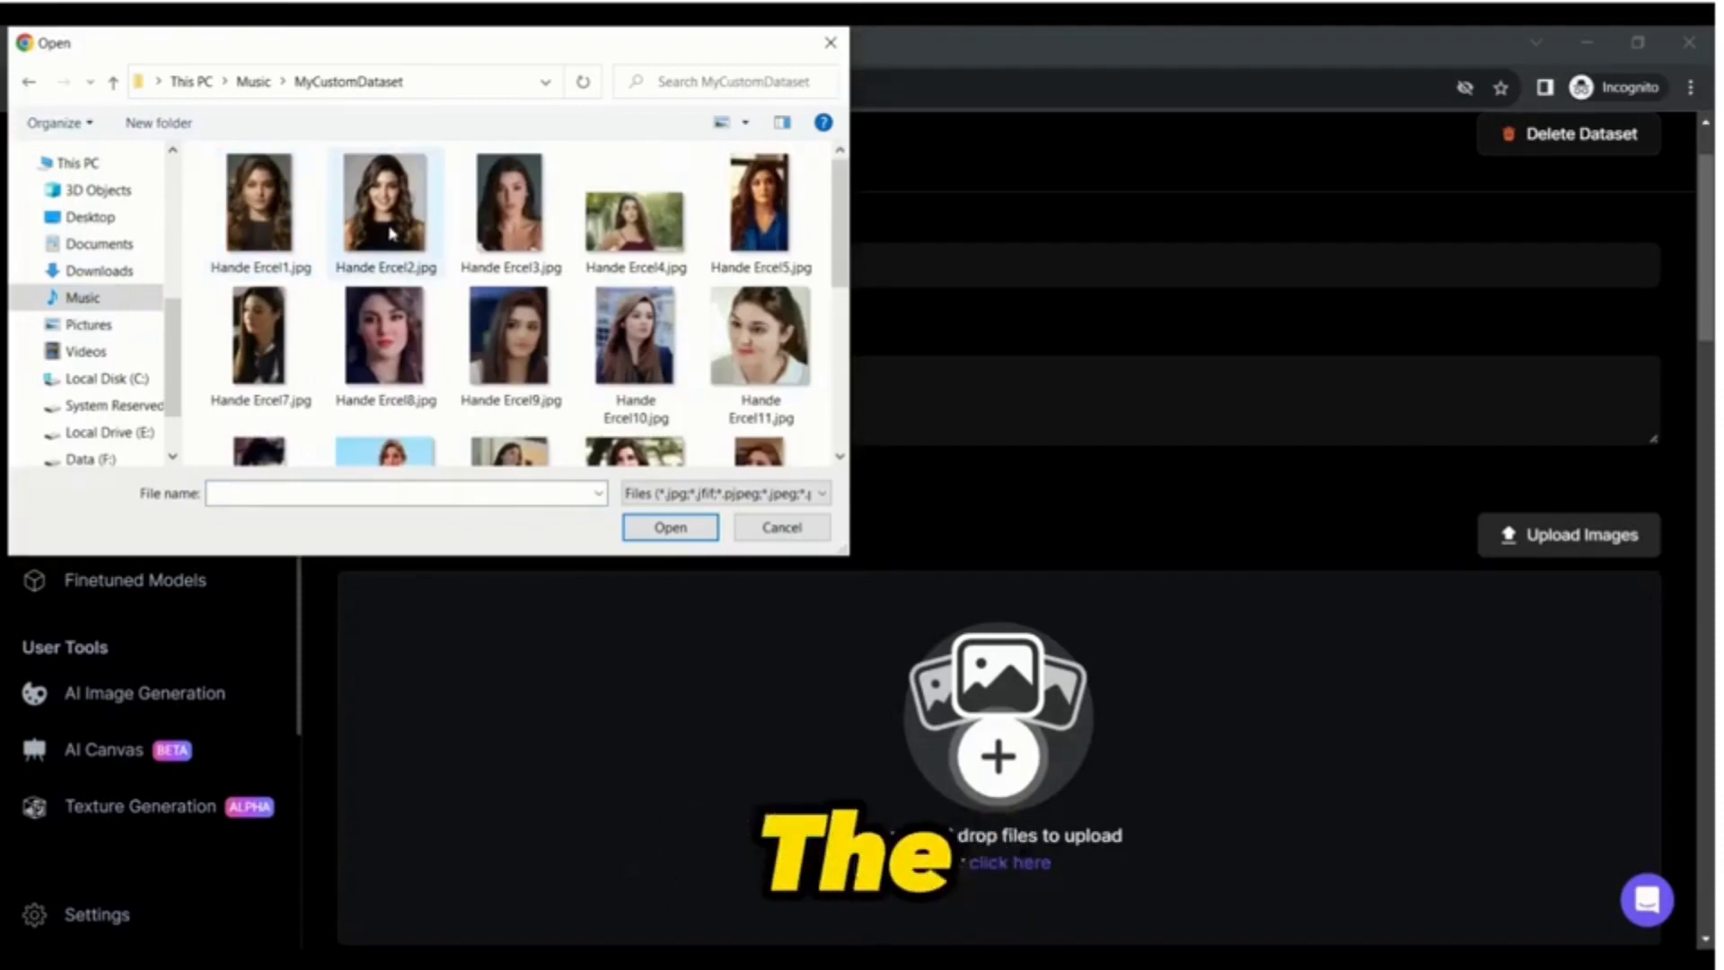
{"action": "left_click", "coordinate": [258, 203]}
{"action": "key", "text": "ctrl+a"}
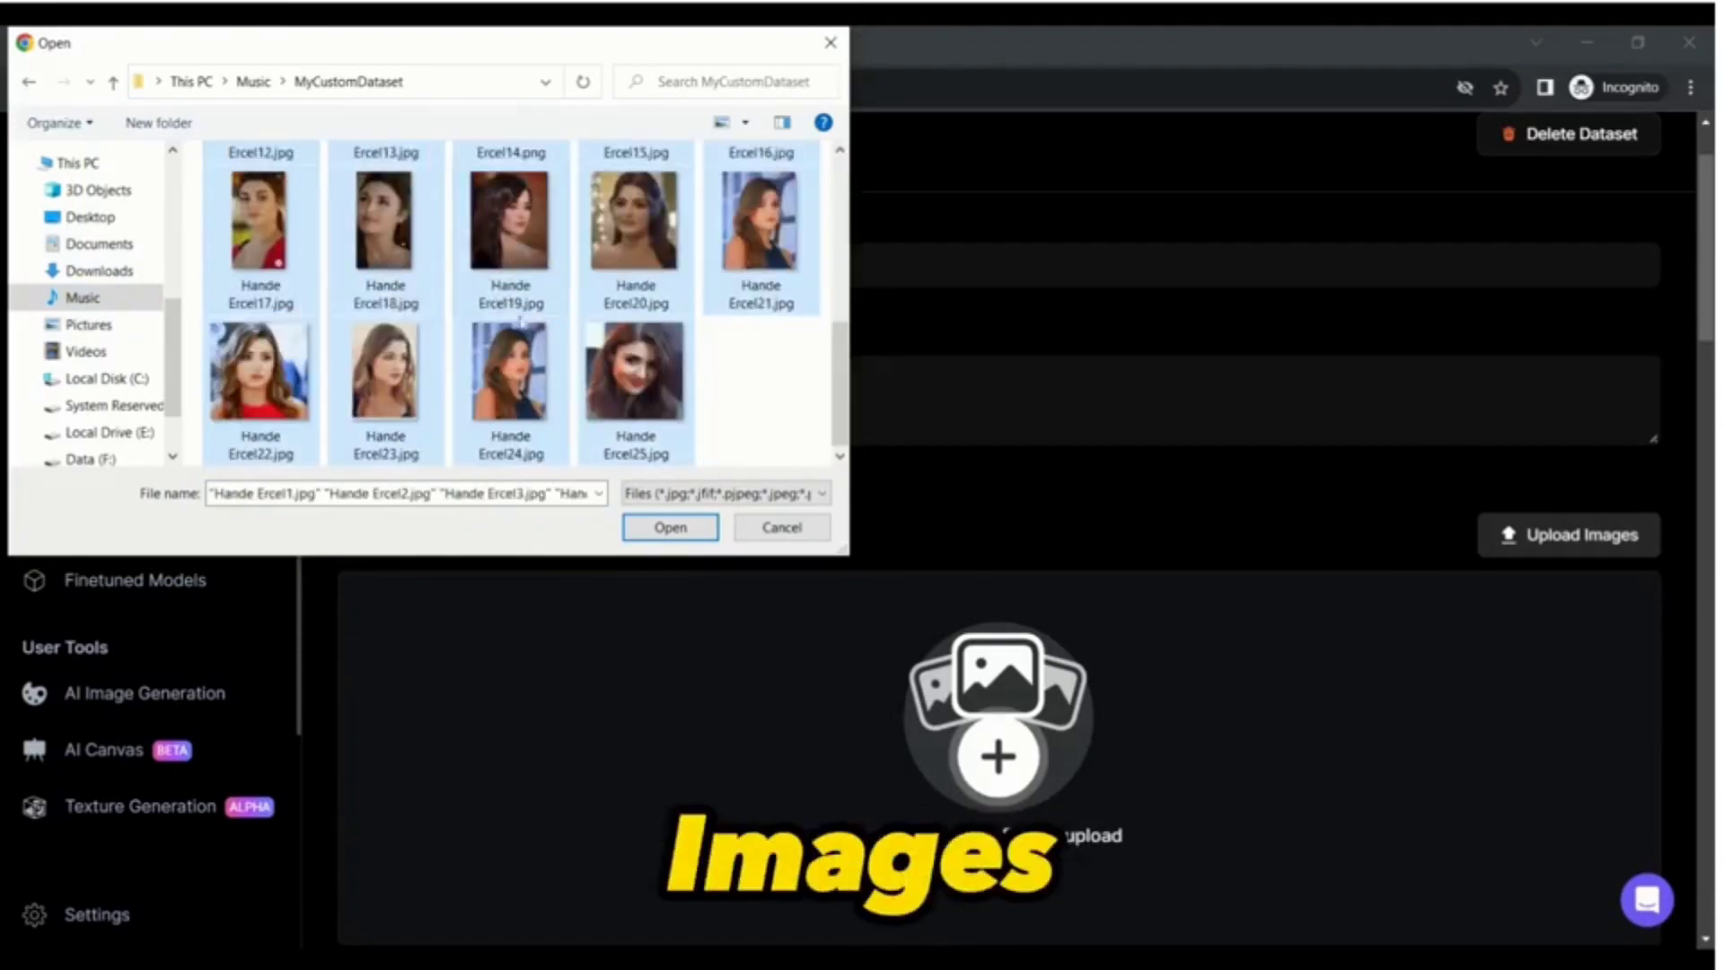
{"action": "scroll", "coordinate": [606, 404], "scroll_direction": "up", "scroll_amount": 5}
{"action": "left_click", "coordinate": [670, 526]}
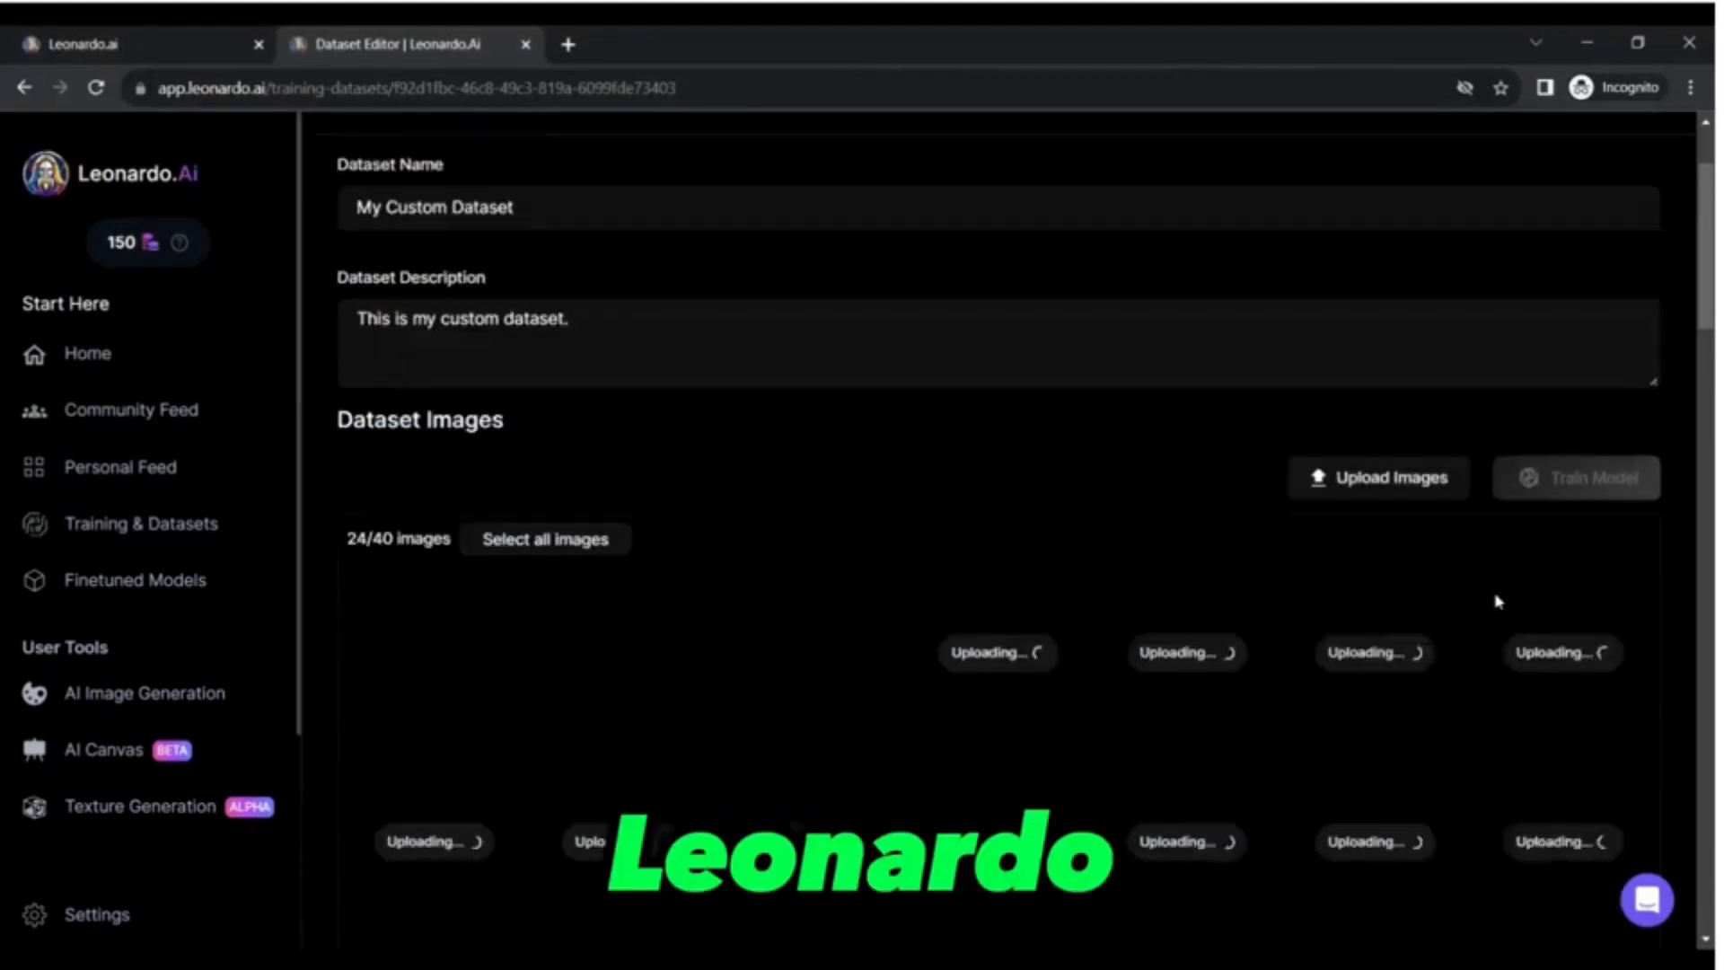
{"action": "scroll", "coordinate": [1495, 607], "scroll_direction": "down", "scroll_amount": 1}
Let the 24 face photos finish uploading and browse the Dataset Images grid.
{"action": "left_click_drag", "start_coordinate": [344, 461], "coordinate": [396, 468]}
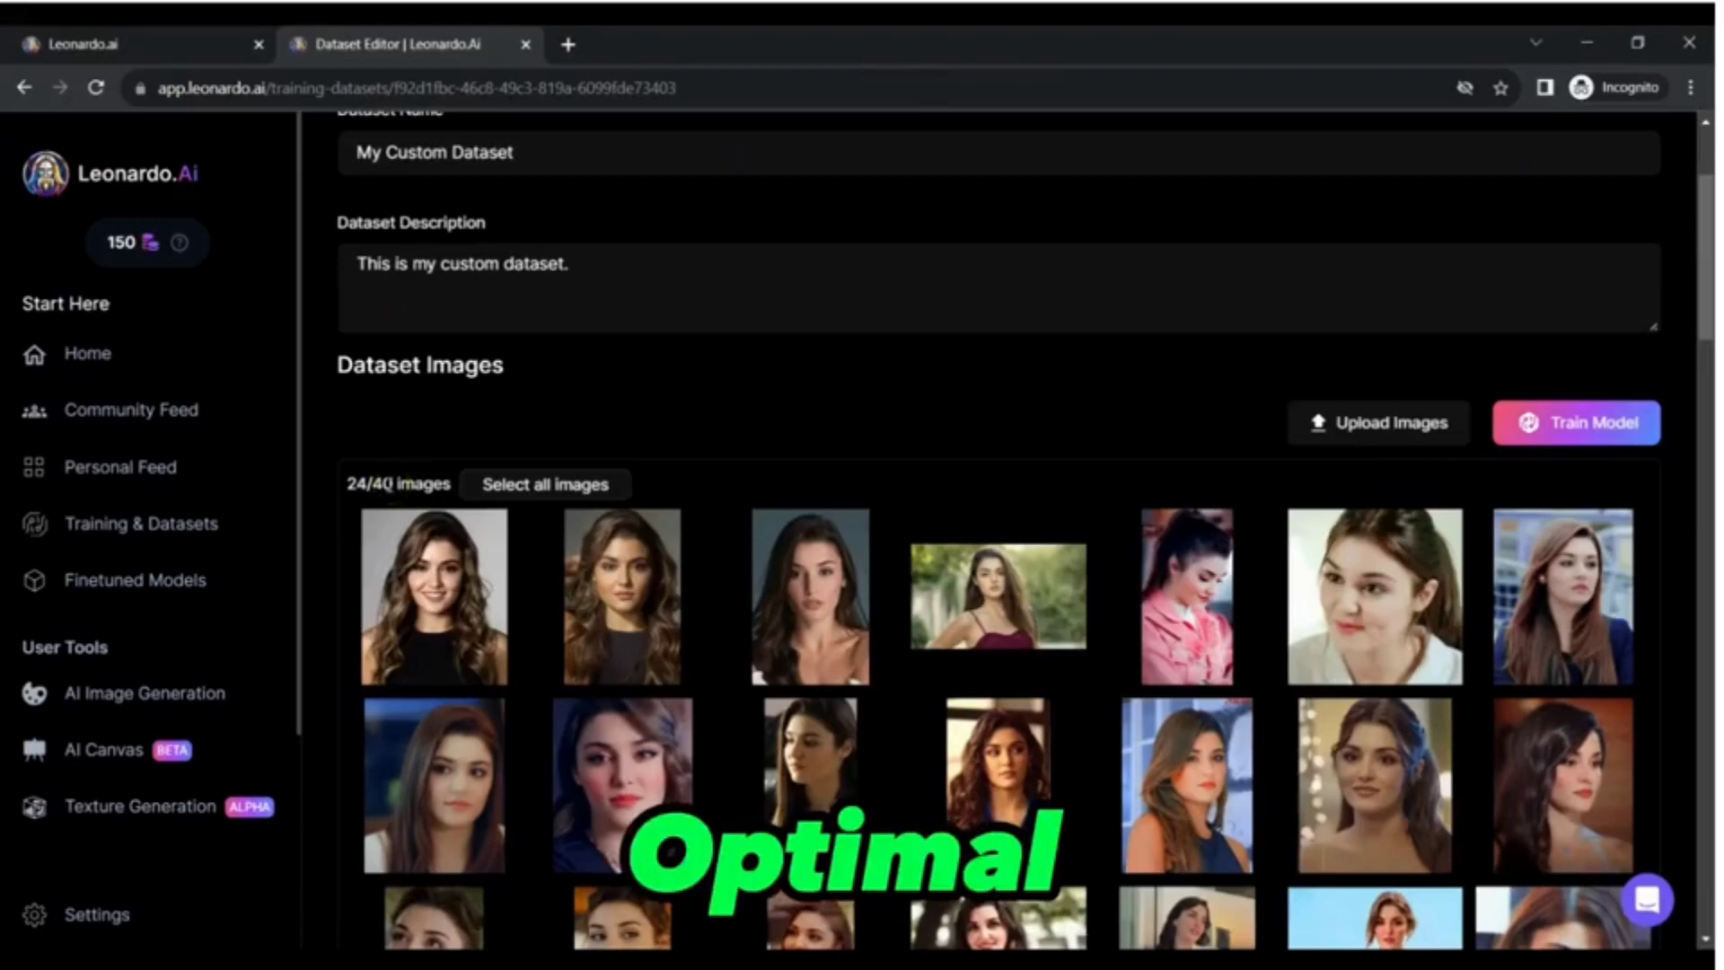
{"action": "scroll", "coordinate": [1454, 622], "scroll_direction": "down", "scroll_amount": 3}
{"action": "scroll", "coordinate": [1454, 622], "scroll_direction": "down", "scroll_amount": 3}
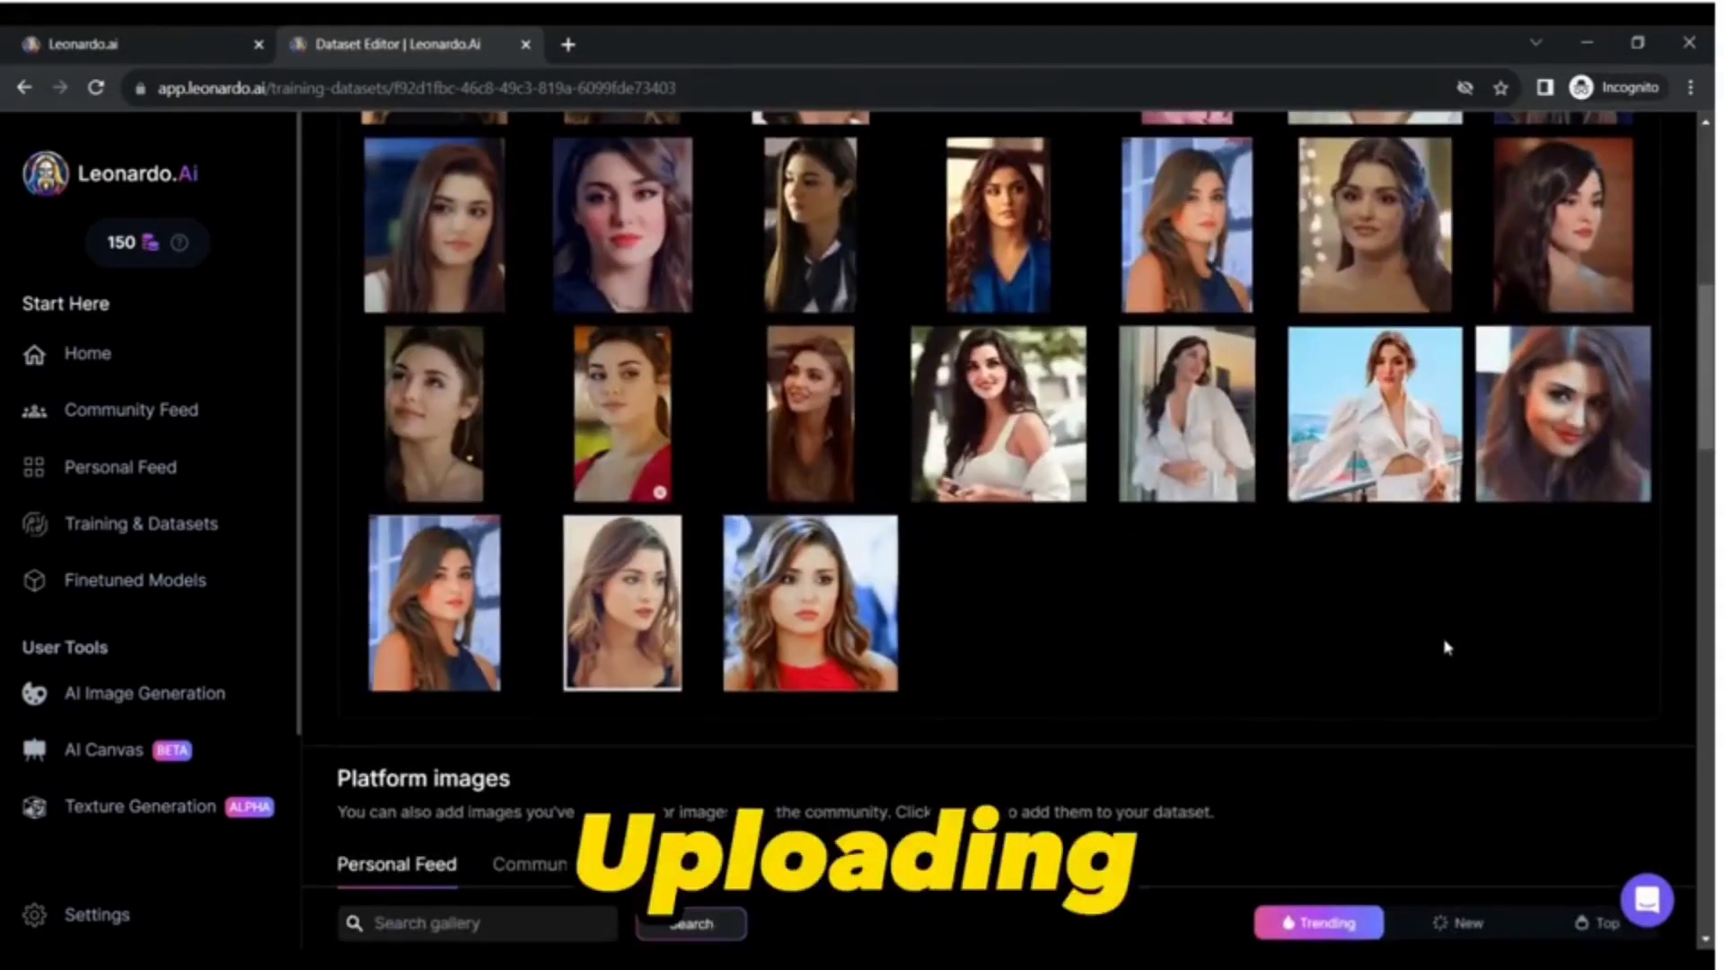
{"action": "scroll", "coordinate": [1447, 648], "scroll_direction": "up", "scroll_amount": 3}
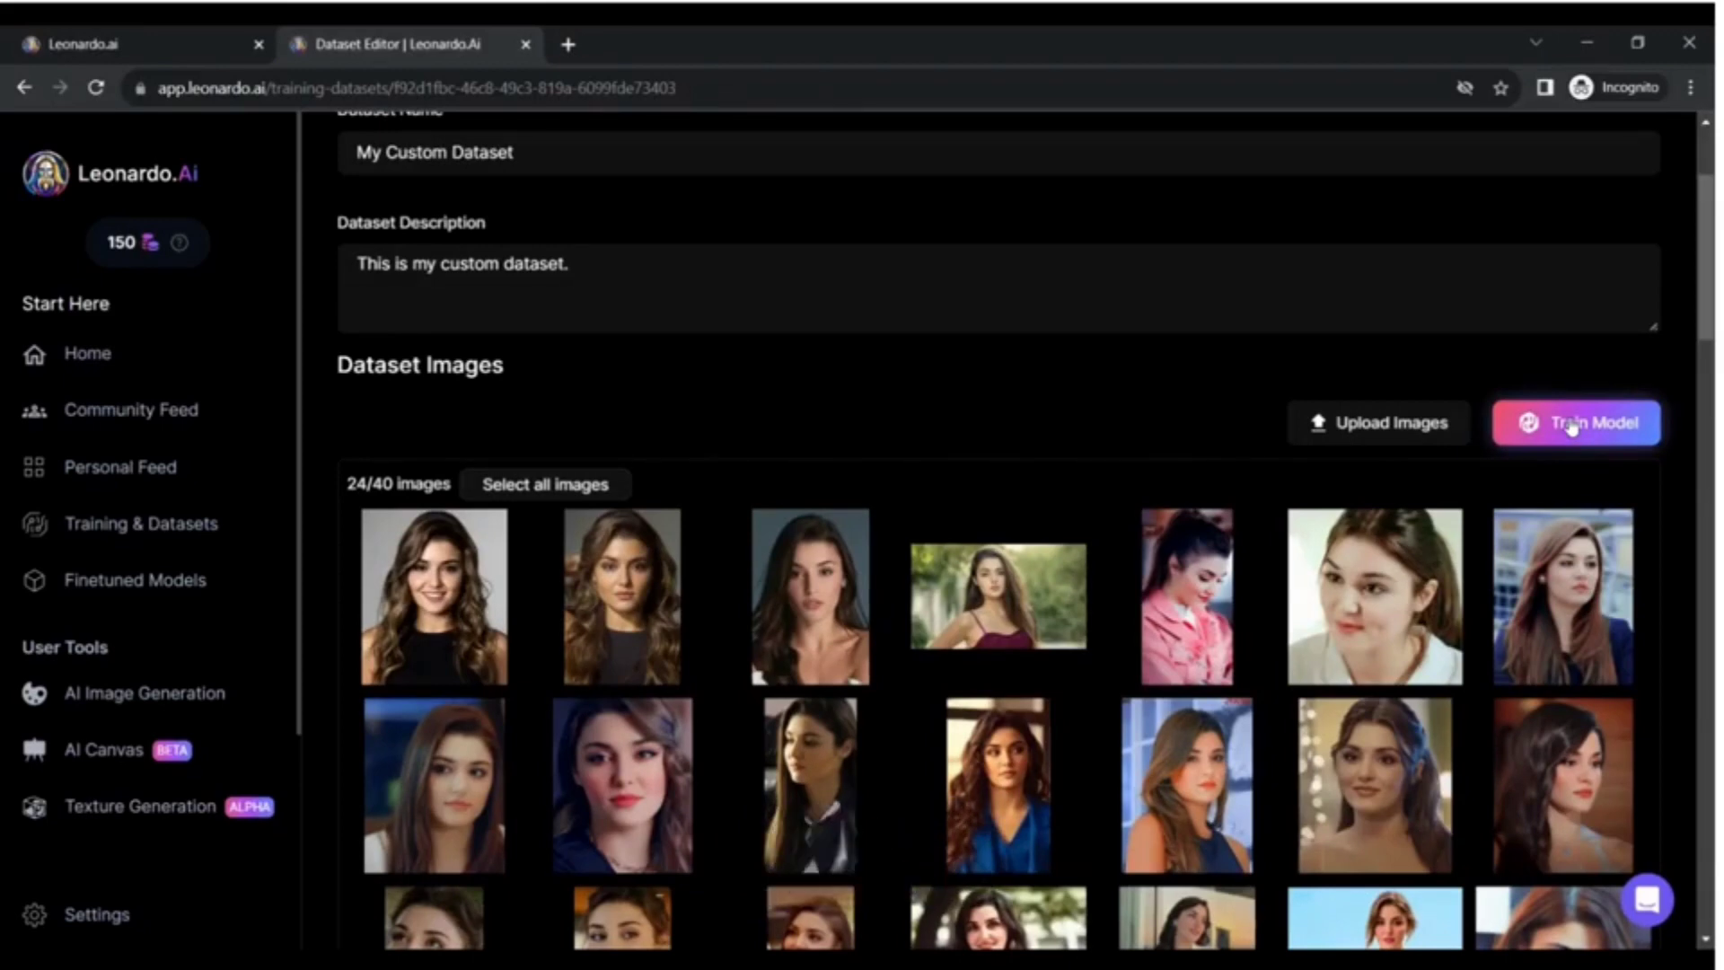
Open the Train Model form, keeping 512×512 resolution and Stable Diffusion v1.5 base model.
{"action": "left_click", "coordinate": [1572, 425]}
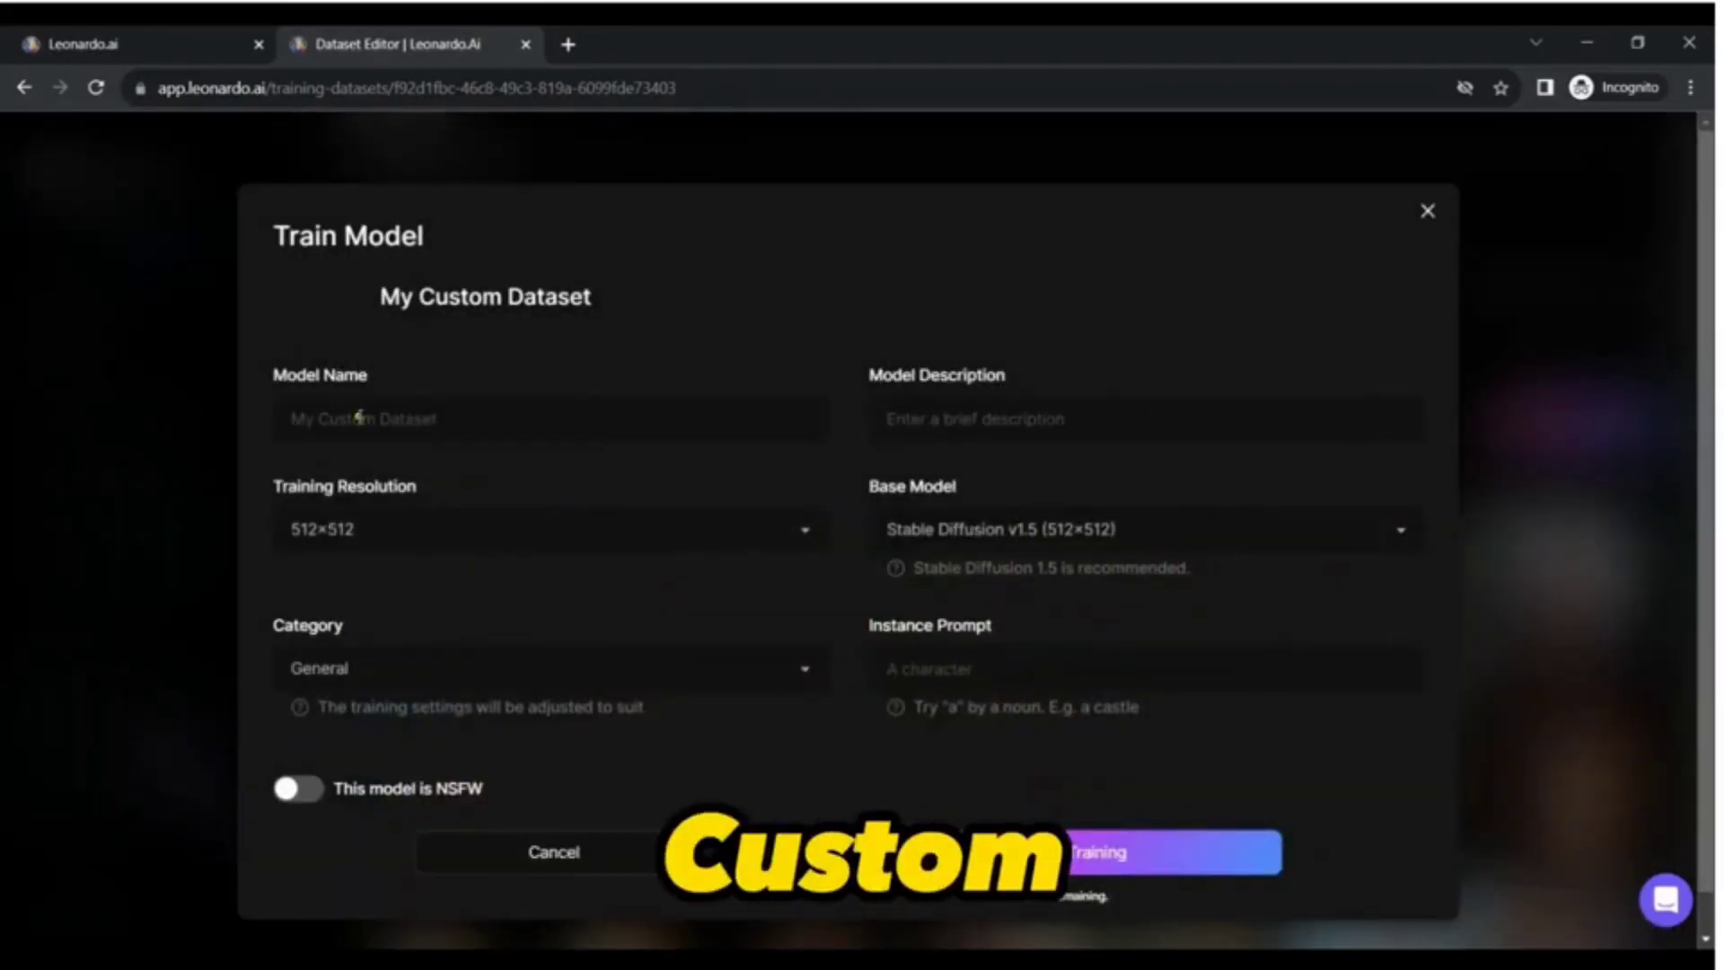
{"action": "type", "text": "My Custom Model"}
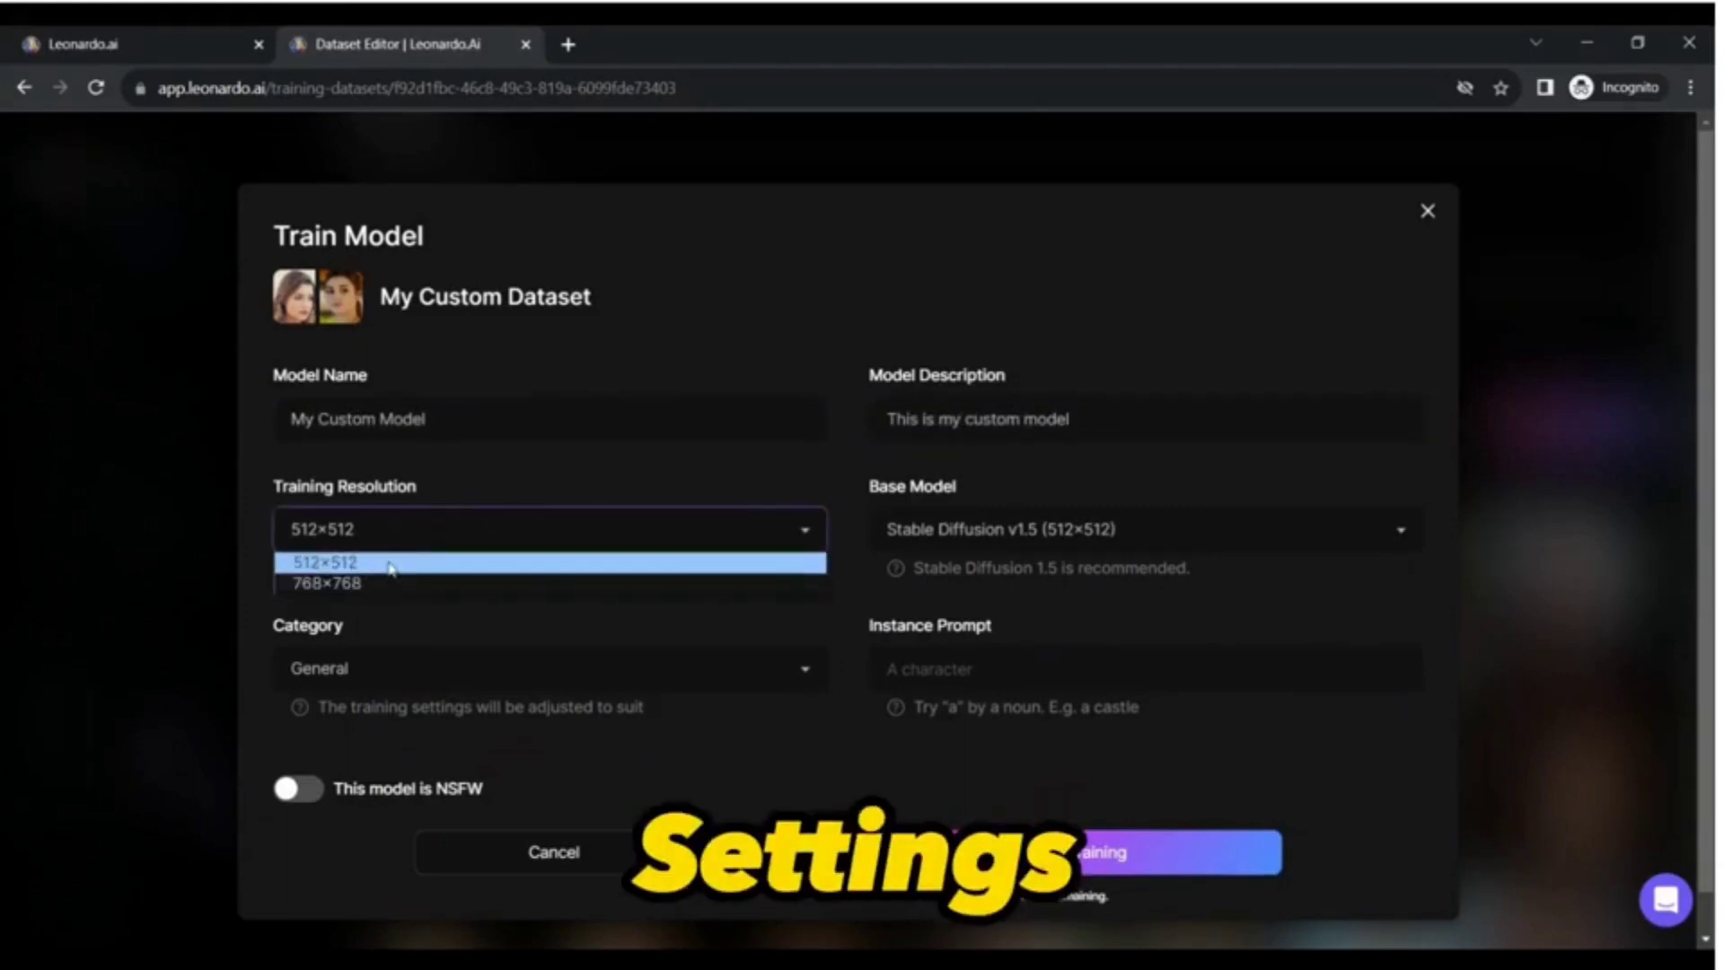
{"action": "left_click", "coordinate": [391, 563]}
{"action": "left_click", "coordinate": [1010, 529]}
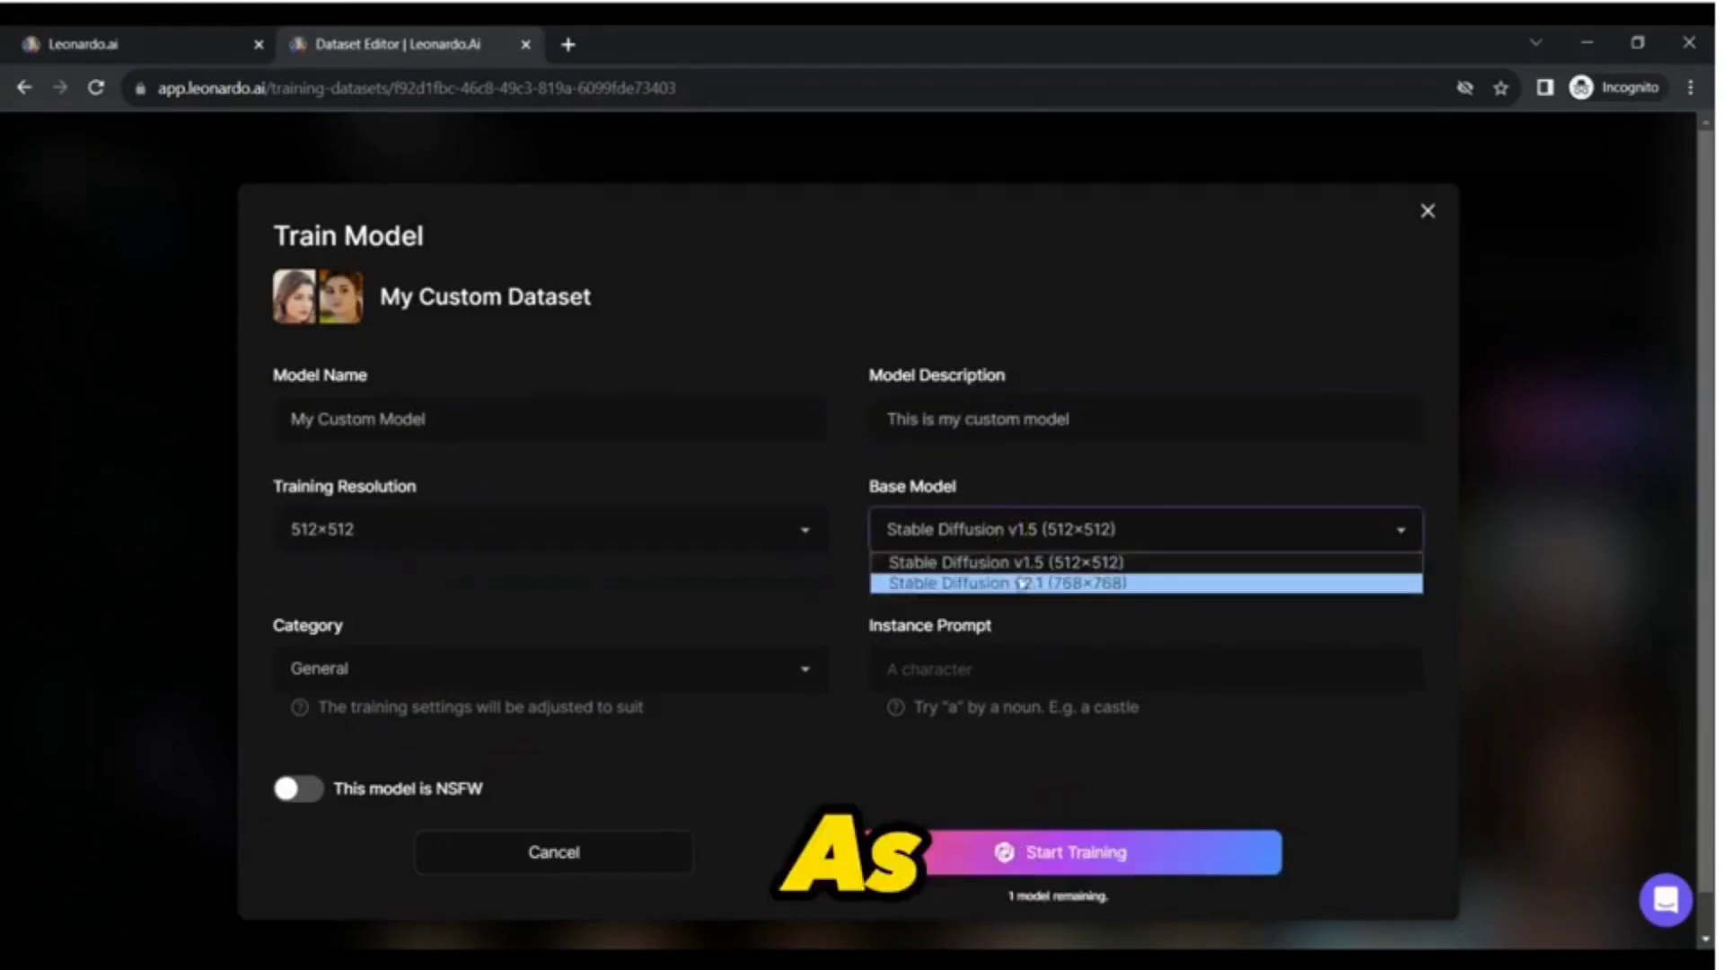
{"action": "left_click", "coordinate": [1037, 564]}
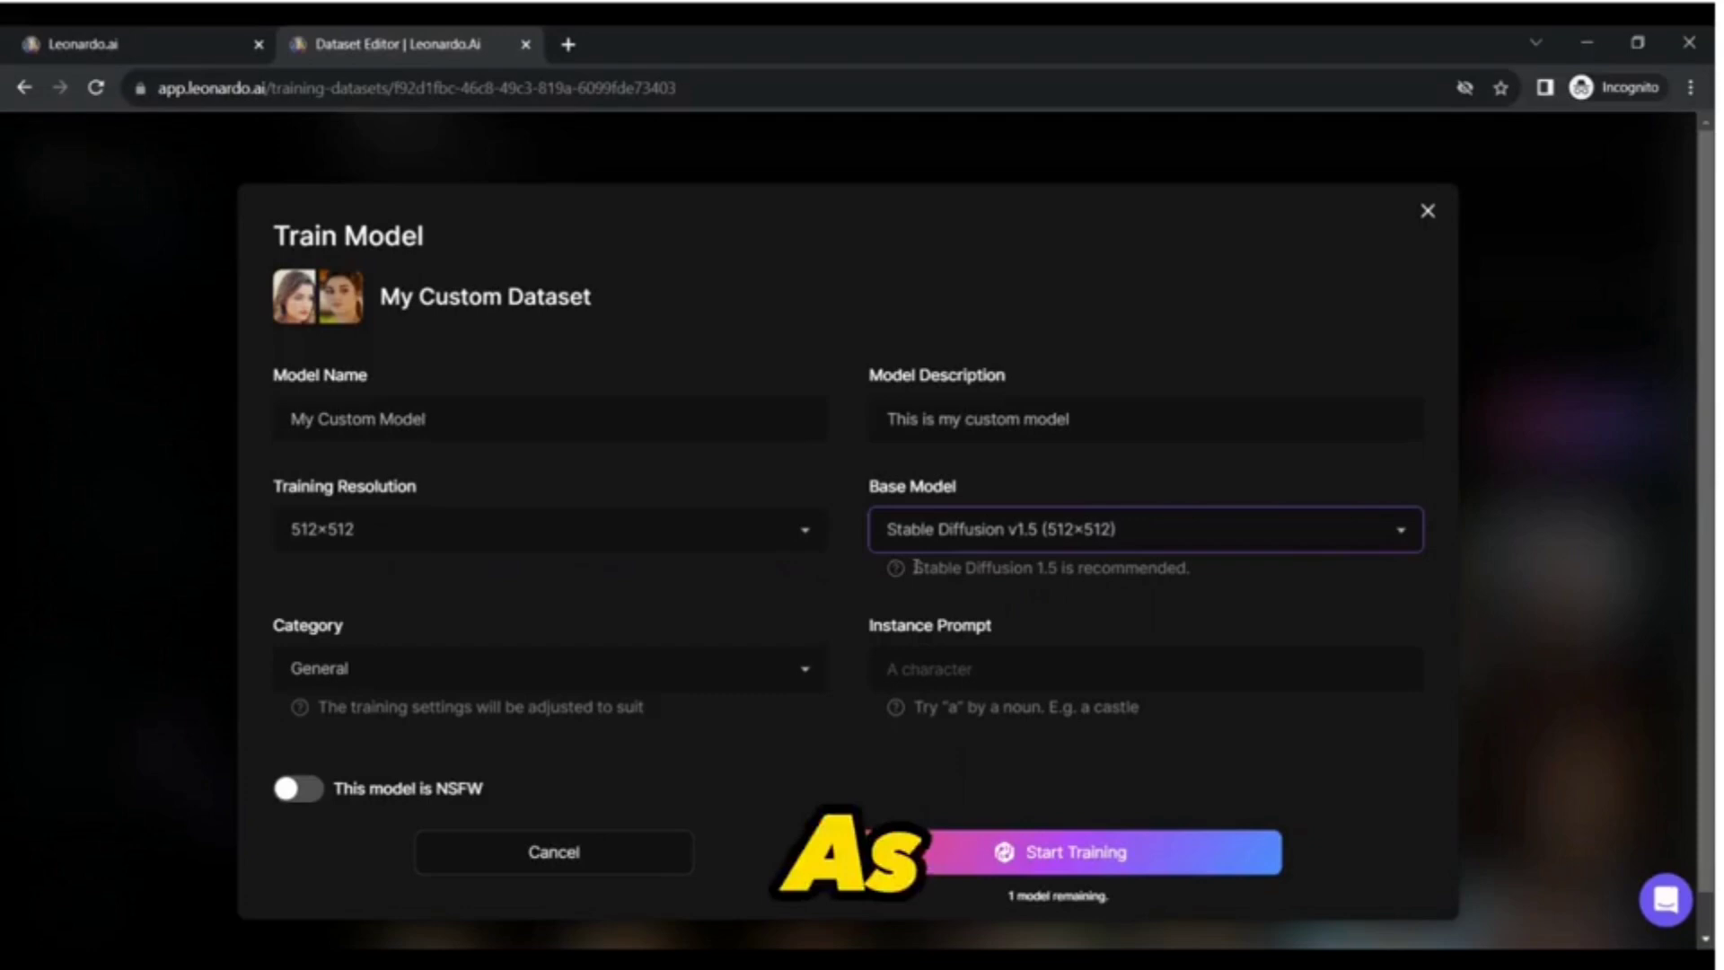
{"action": "left_click_drag", "start_coordinate": [914, 568], "coordinate": [1191, 567]}
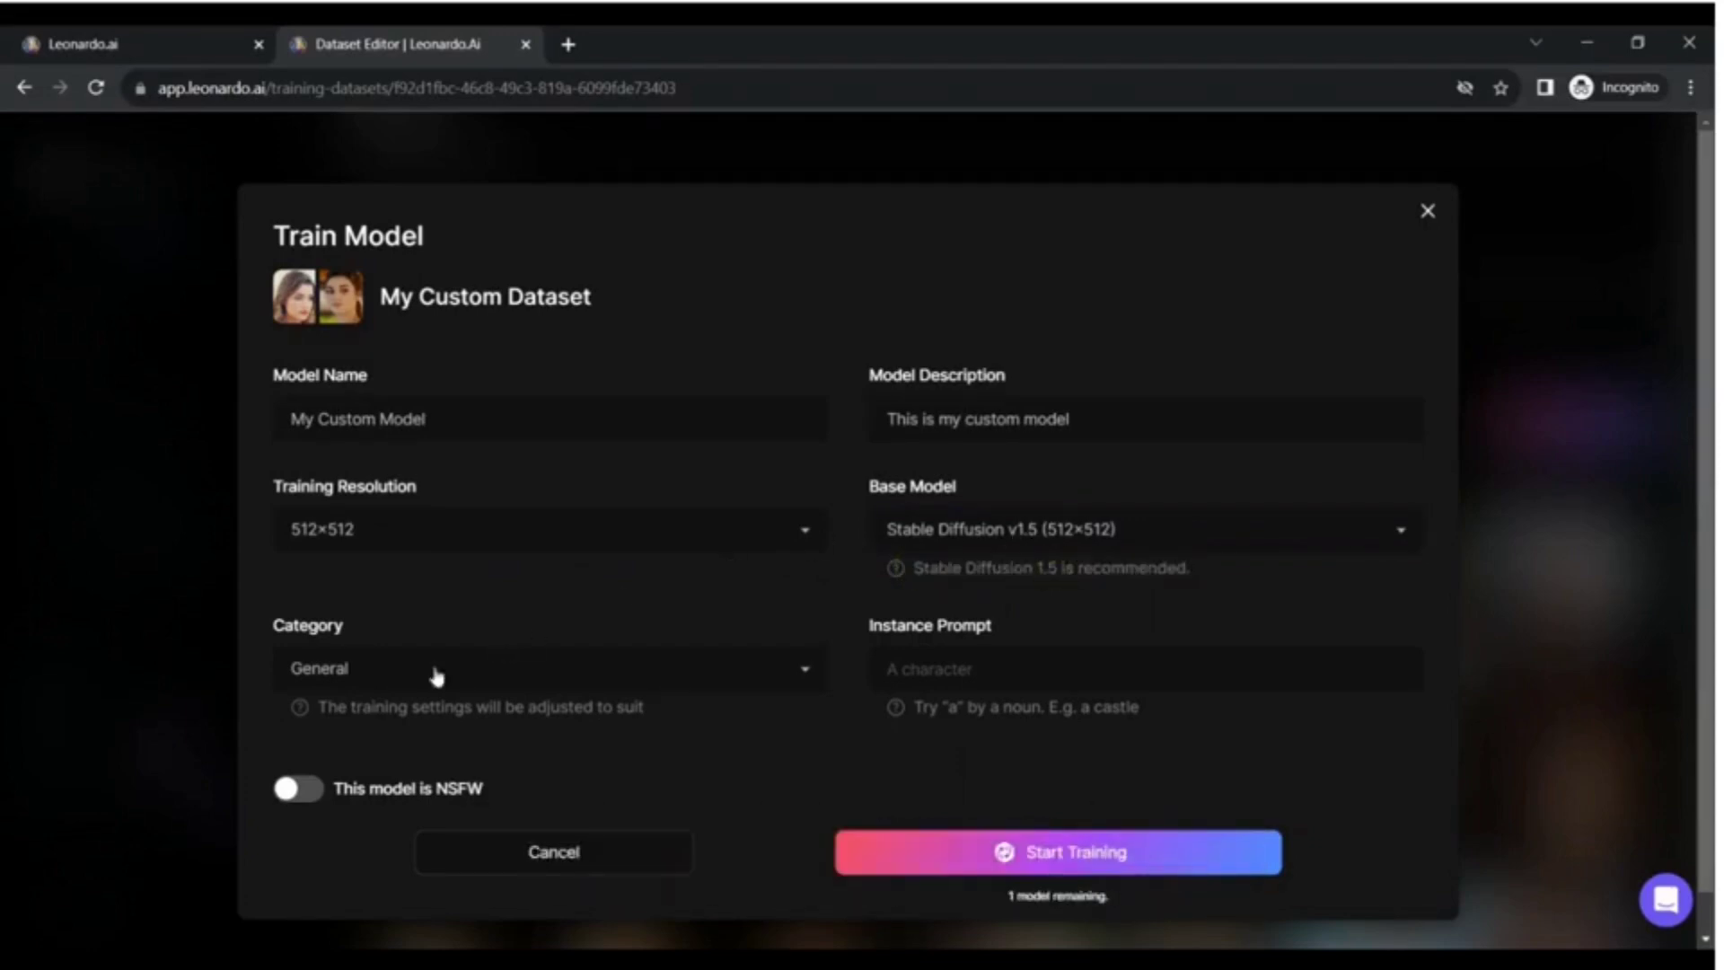
Set category to Photography and instance prompt 'custom model', then start training.
{"action": "left_click", "coordinate": [341, 670]}
{"action": "left_click", "coordinate": [371, 535]}
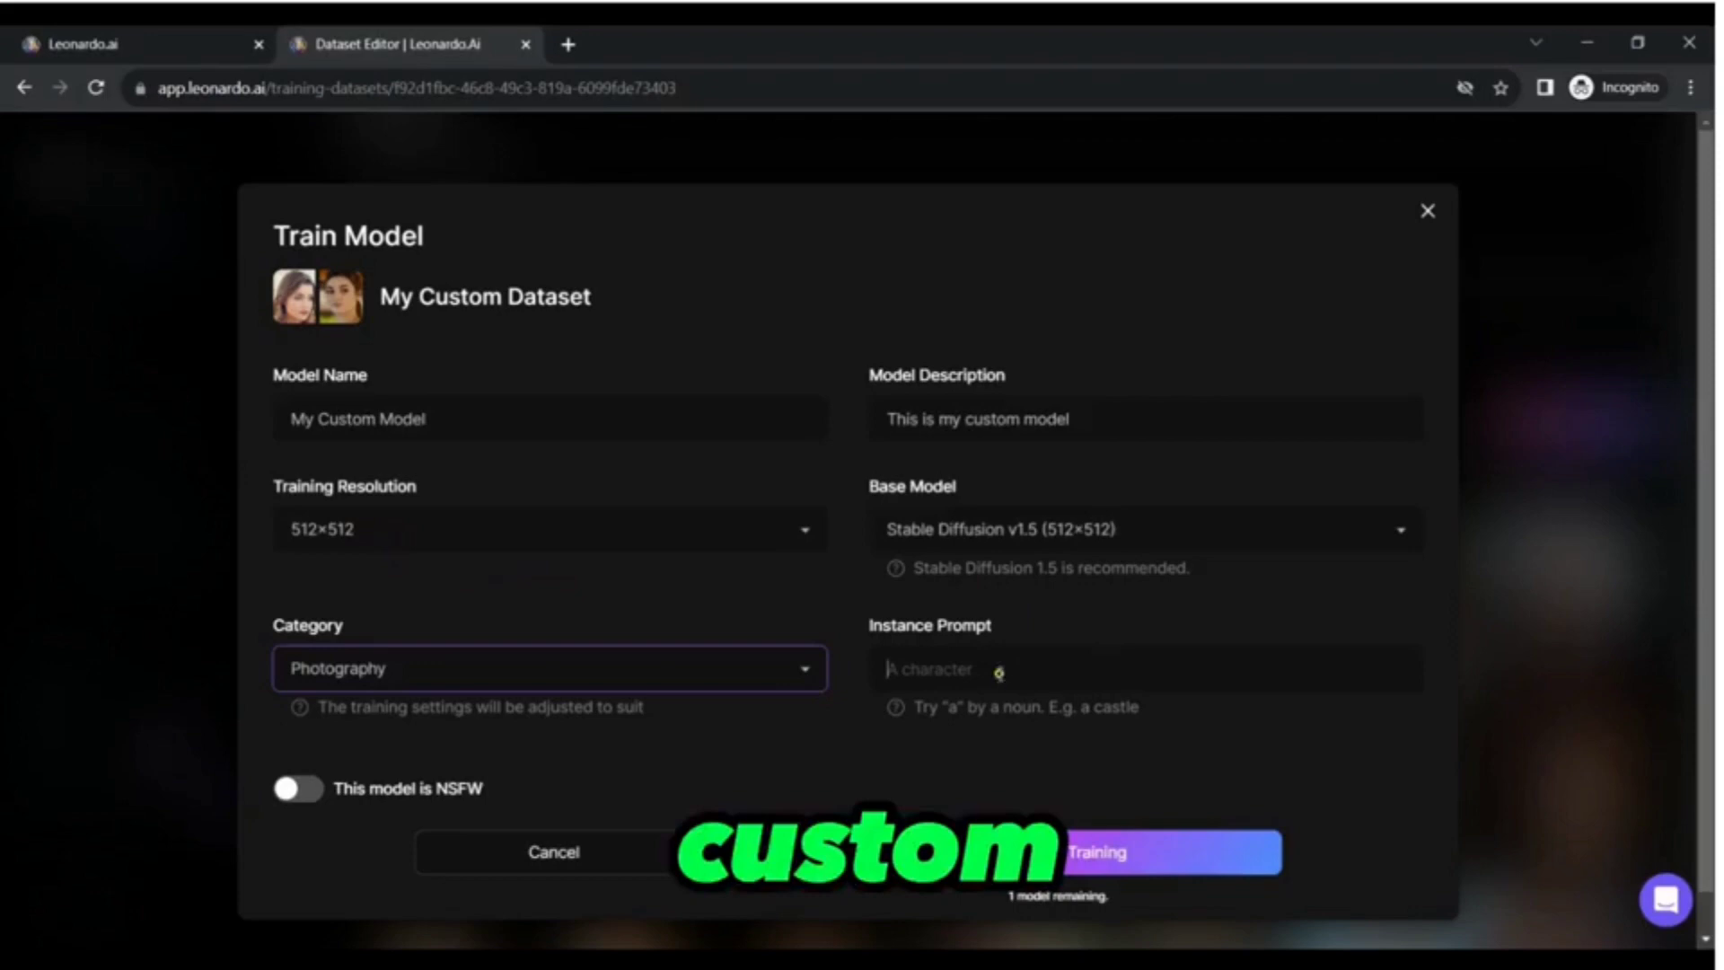
{"action": "left_click", "coordinate": [997, 670]}
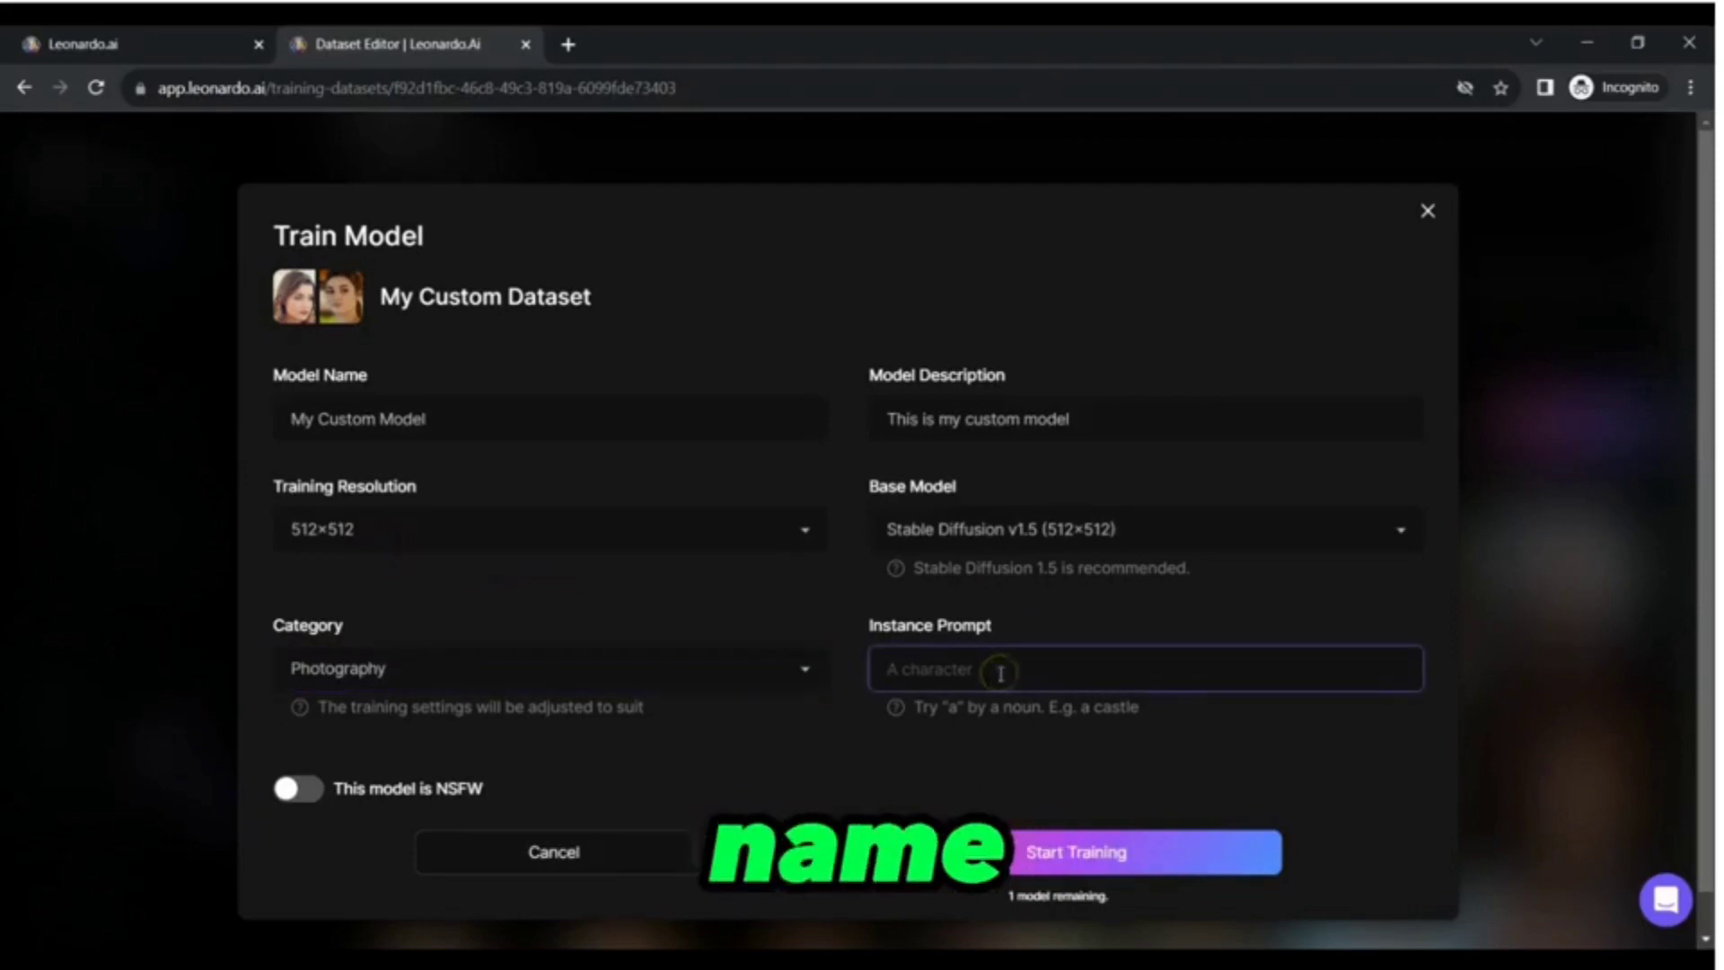
{"action": "type", "text": "custom model"}
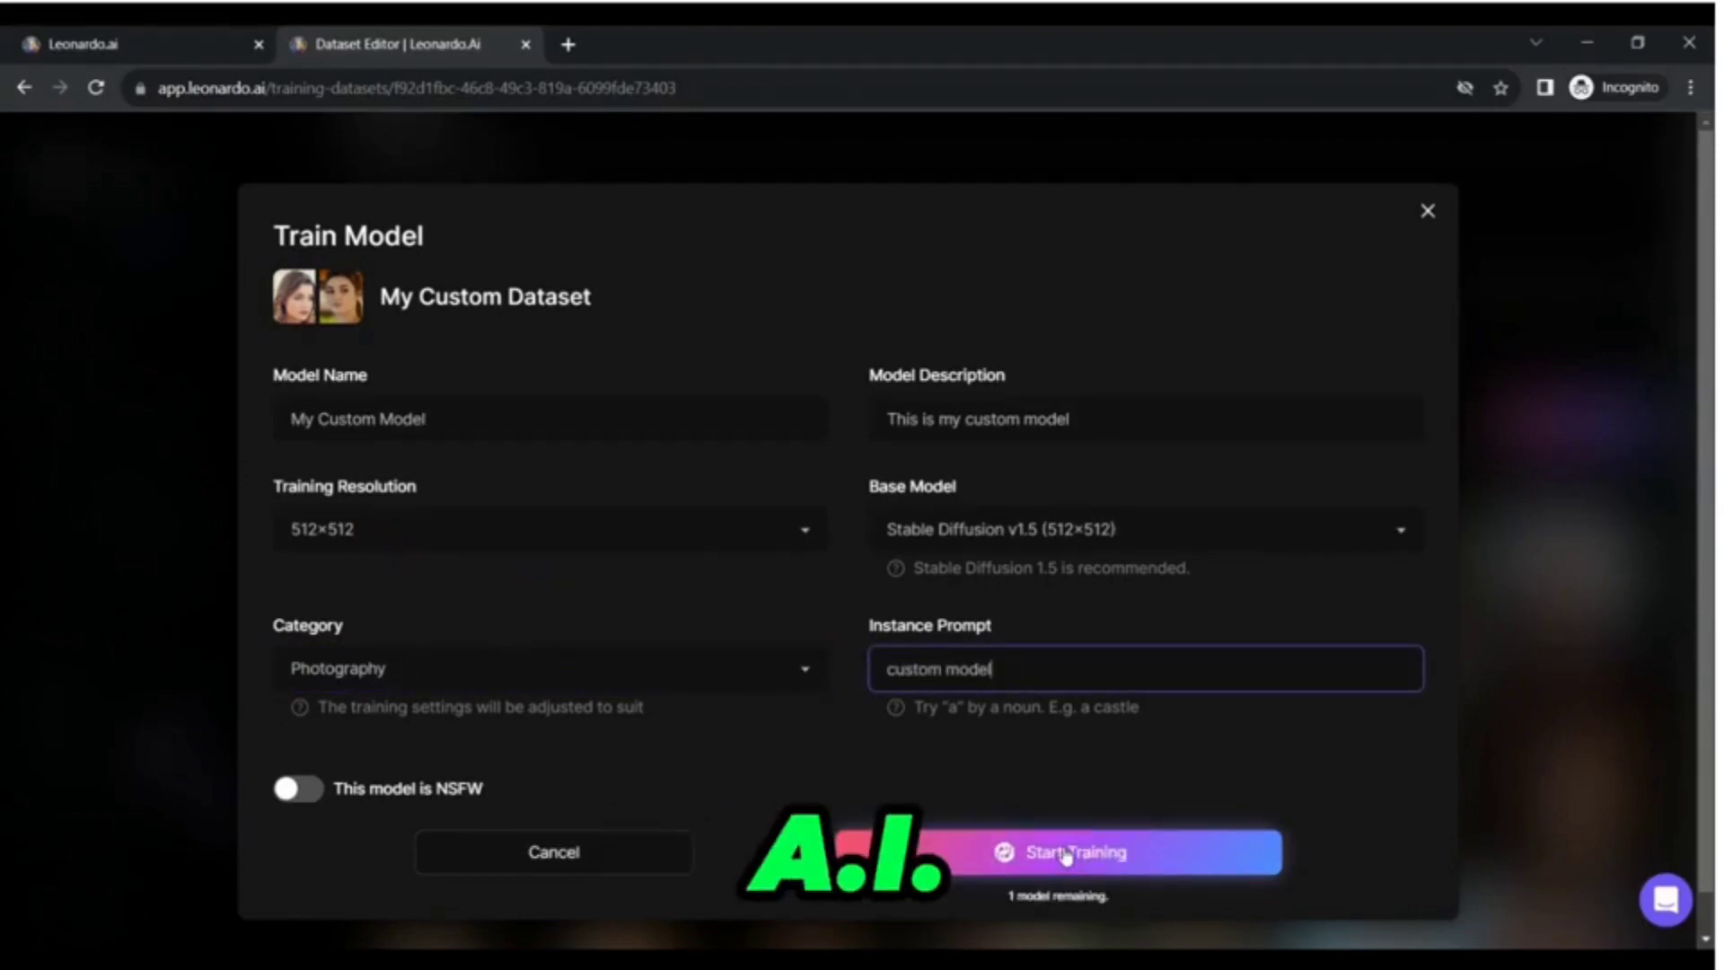
{"action": "left_click", "coordinate": [1068, 854]}
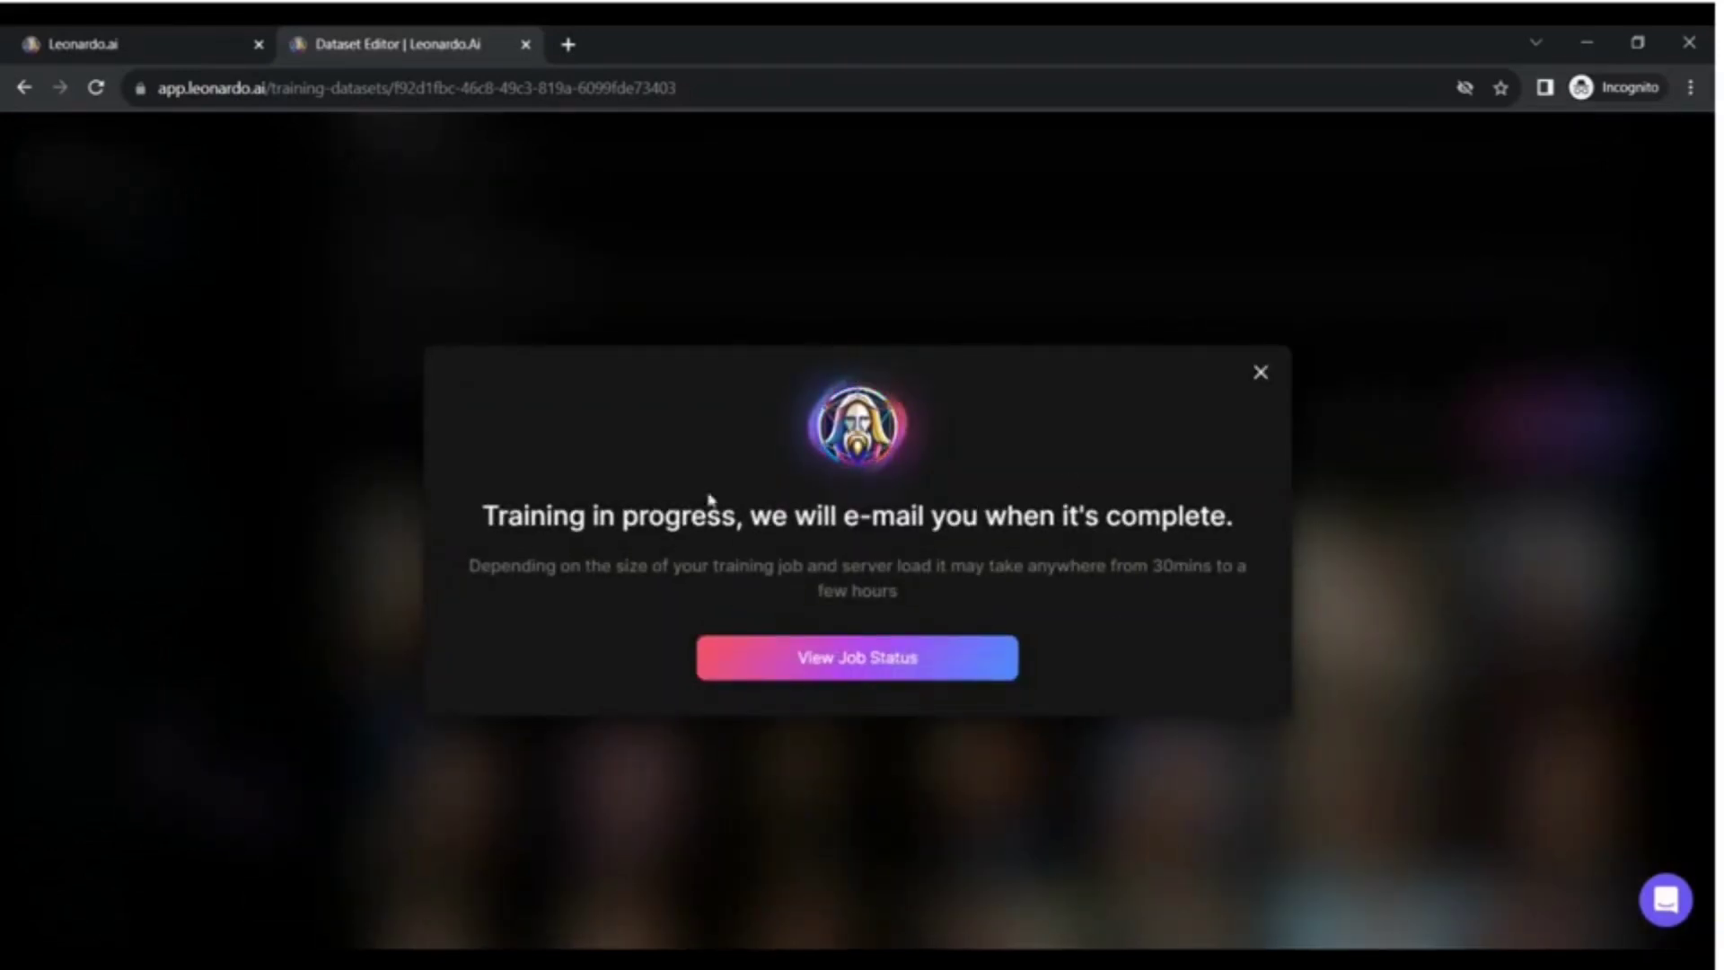
Review the My Custom Model training job status and details, then close them.
{"action": "left_click", "coordinate": [857, 658]}
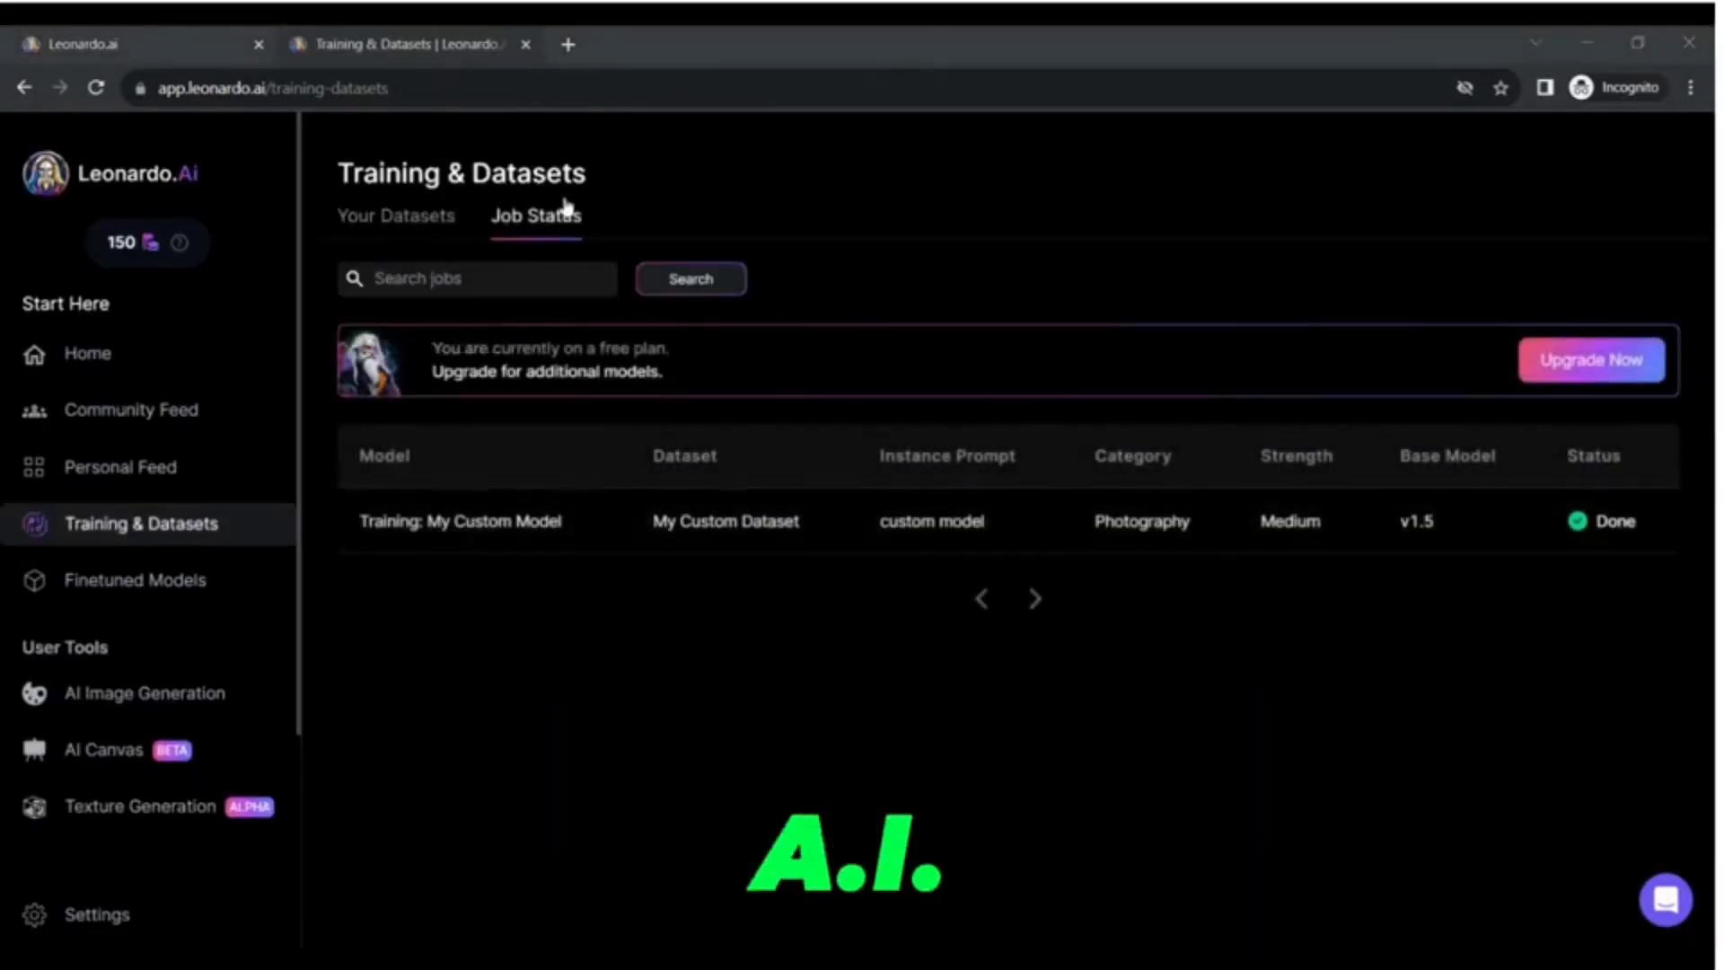
{"action": "left_click_drag", "start_coordinate": [332, 512], "coordinate": [664, 522]}
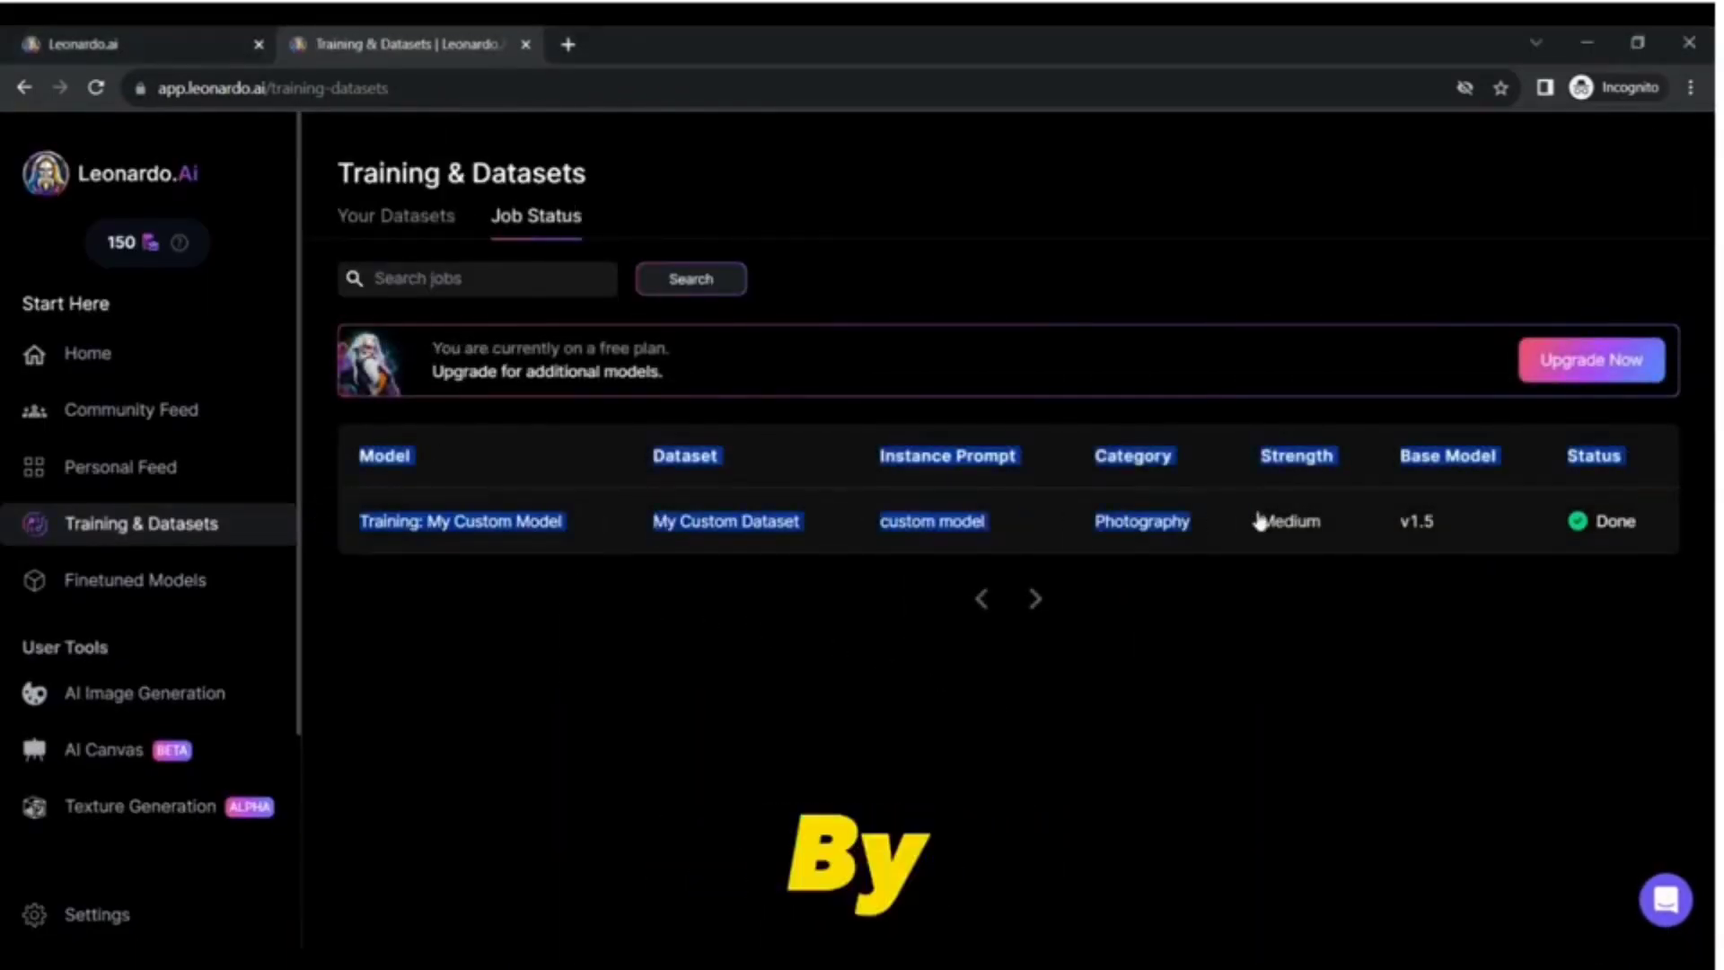
{"action": "left_click", "coordinate": [1578, 546]}
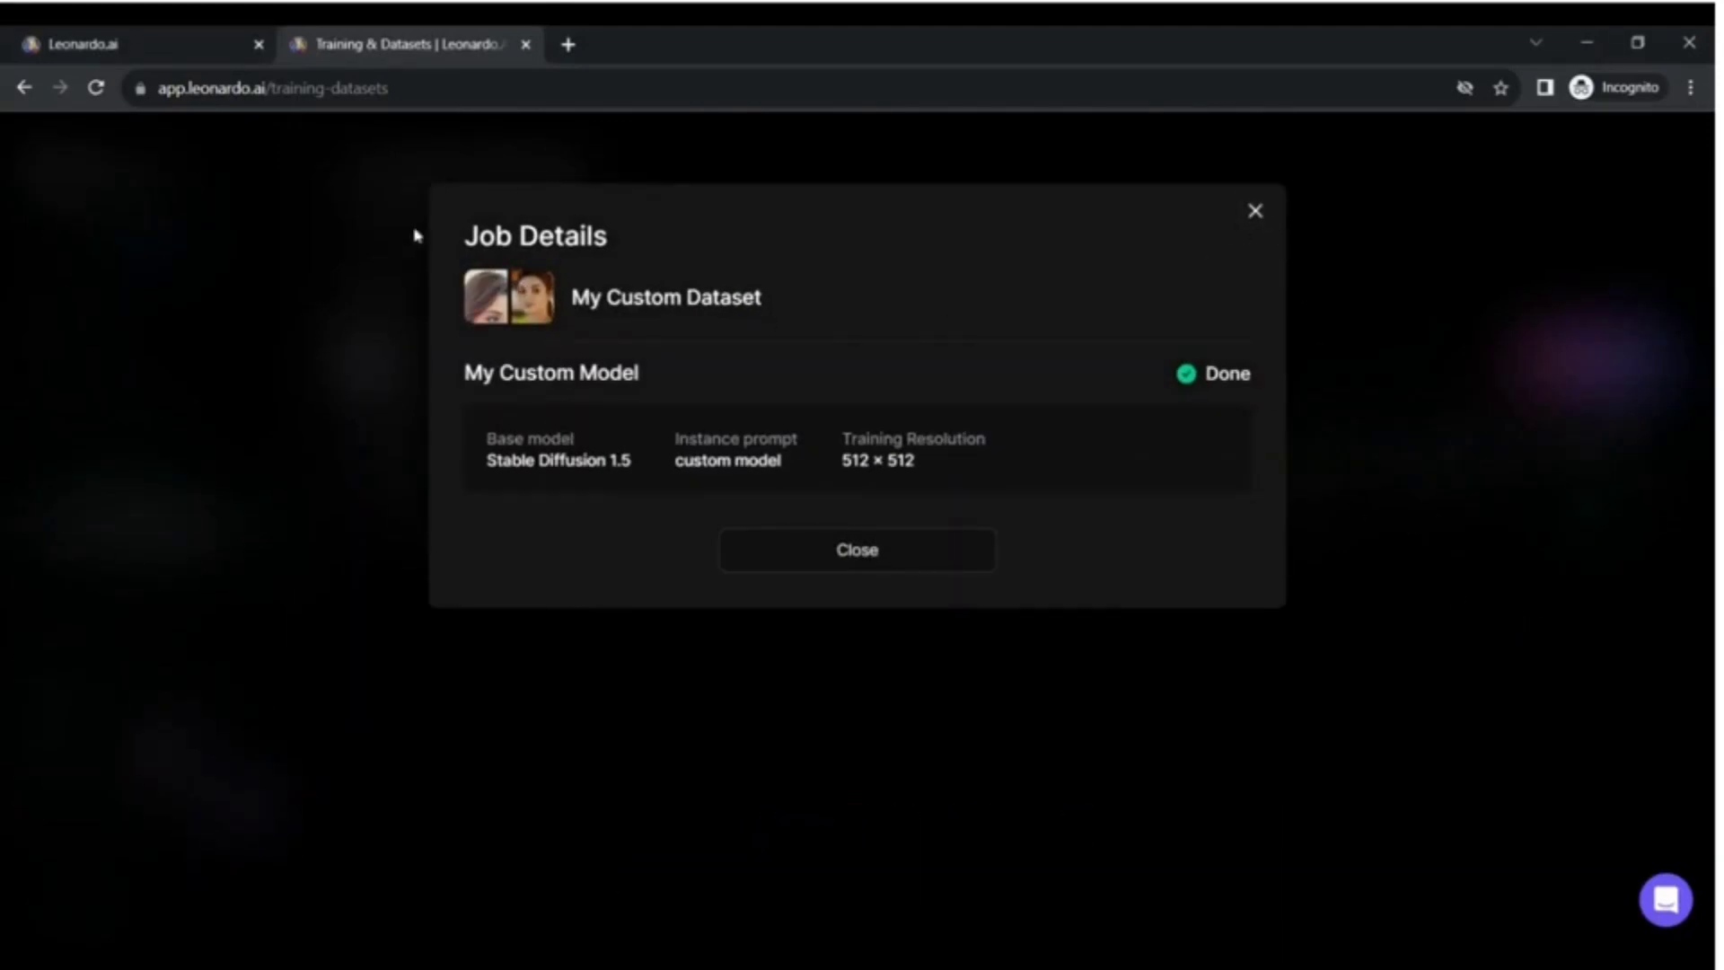
{"action": "left_click_drag", "start_coordinate": [673, 304], "coordinate": [1019, 447]}
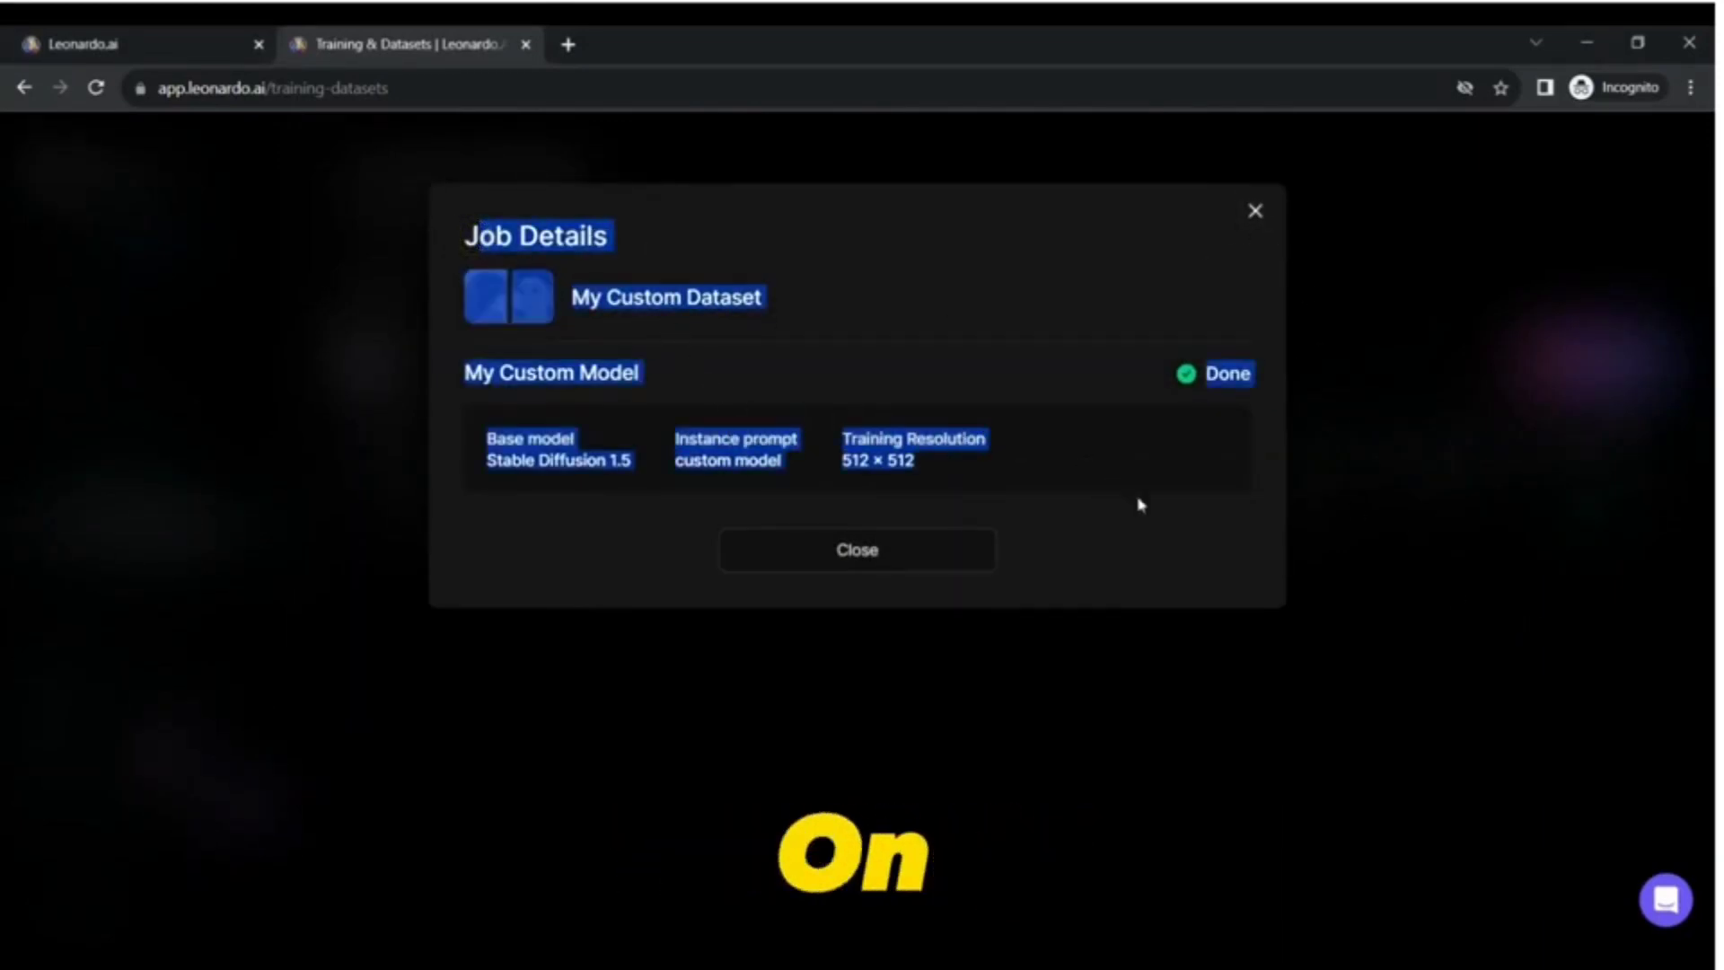
{"action": "left_click", "coordinate": [930, 552]}
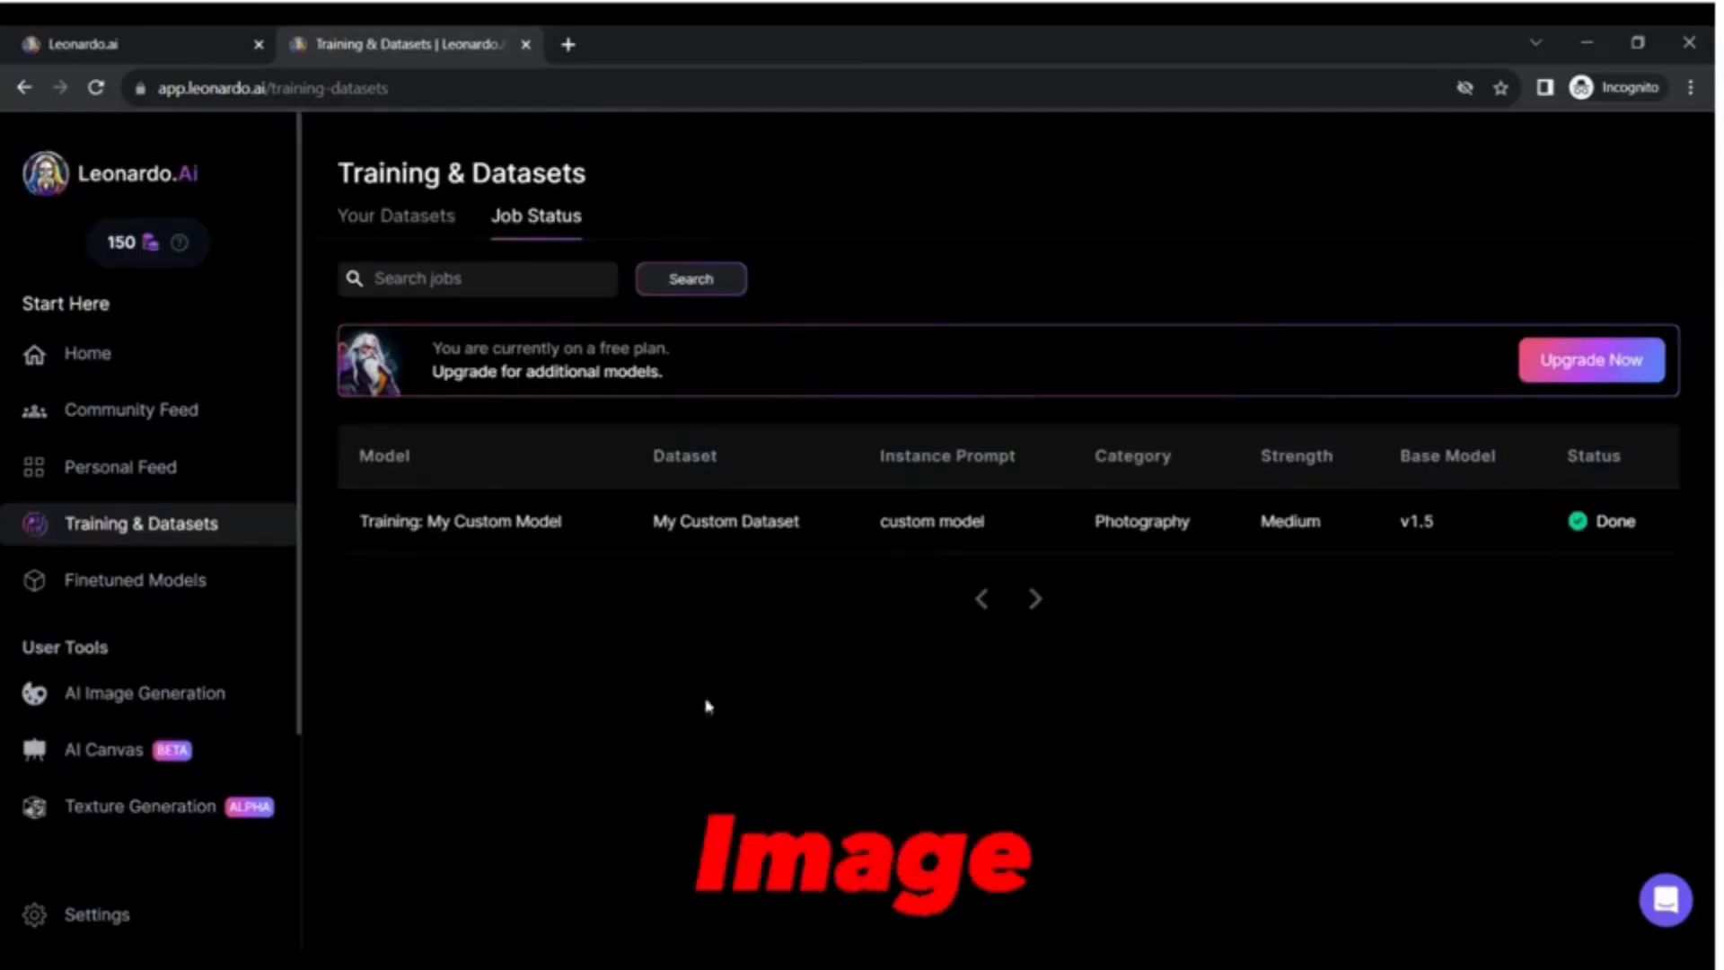
On AI Image Generation, browse the custom models list and view My Custom Model.
{"action": "left_click", "coordinate": [112, 700]}
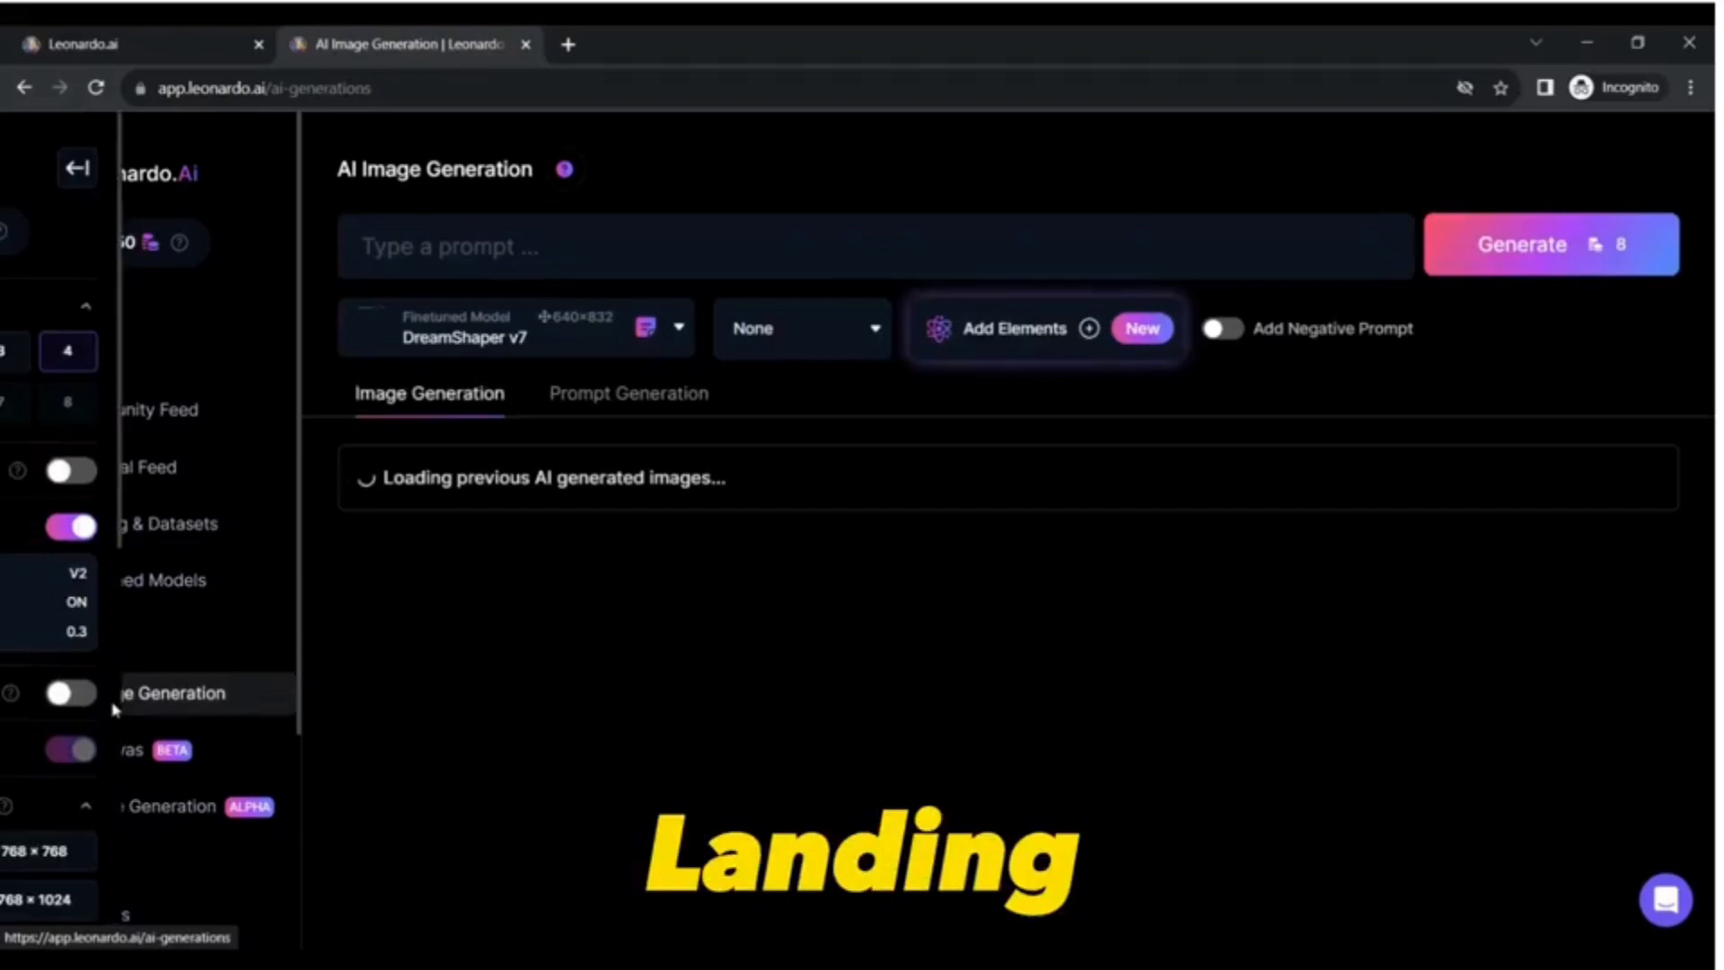
{"action": "left_click", "coordinate": [1178, 138]}
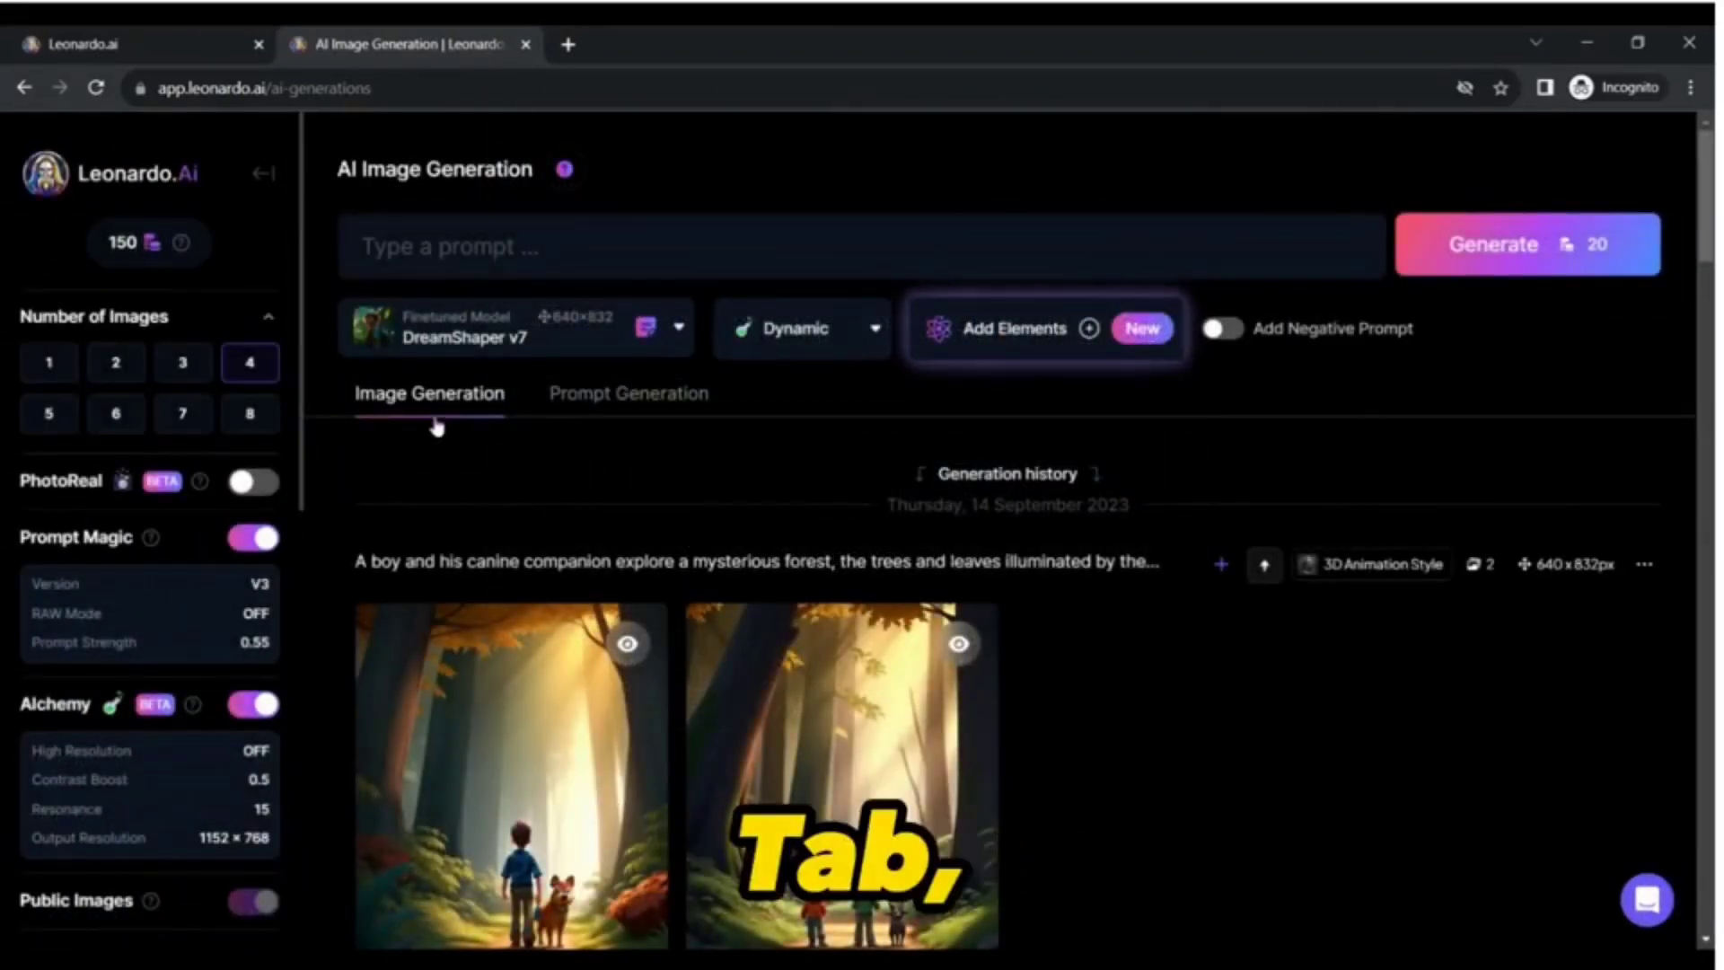
{"action": "left_click", "coordinate": [531, 249]}
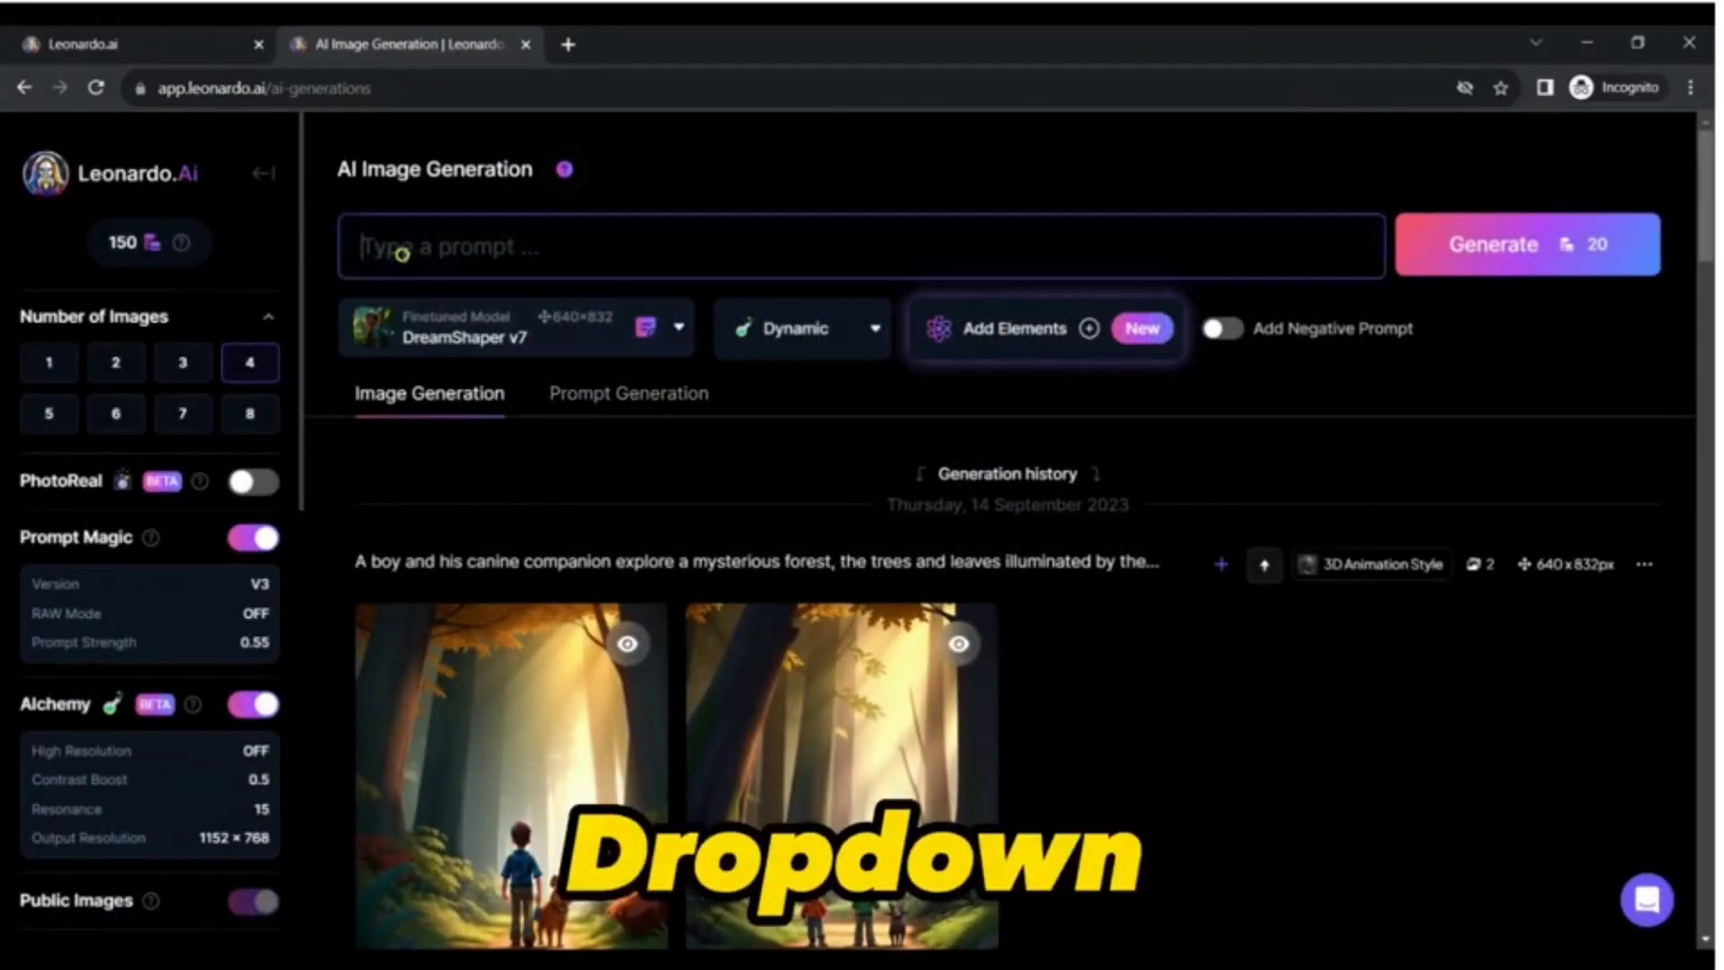
{"action": "left_click", "coordinate": [486, 337]}
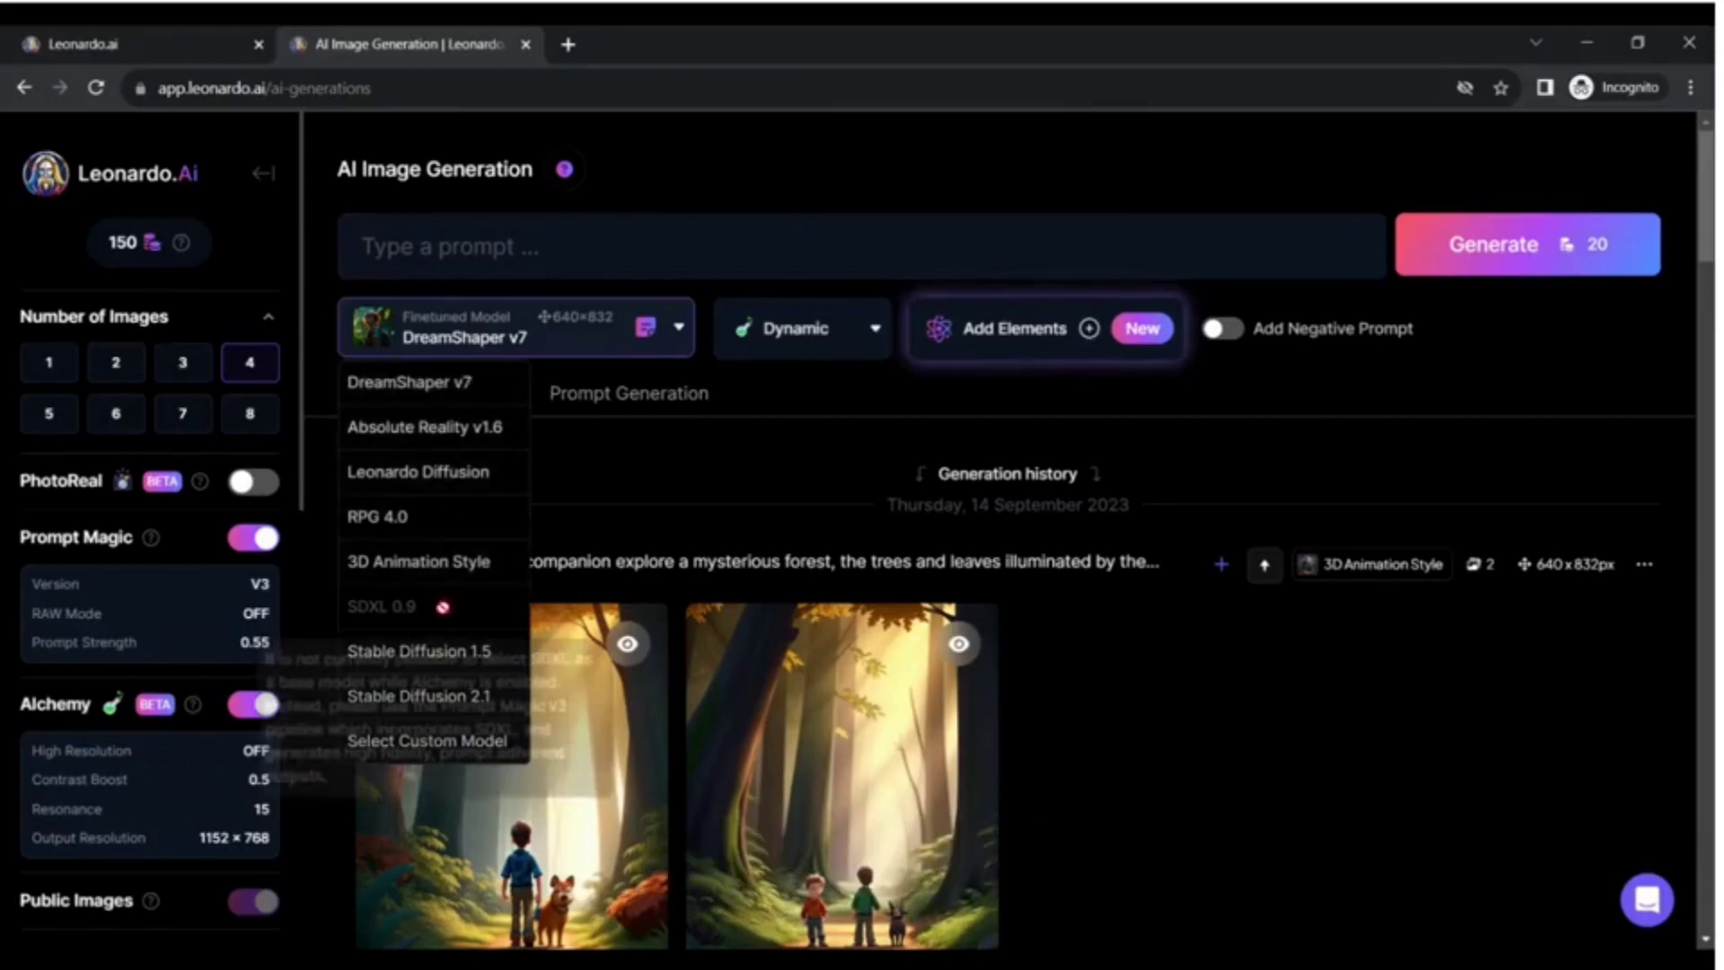
{"action": "left_click", "coordinate": [415, 741]}
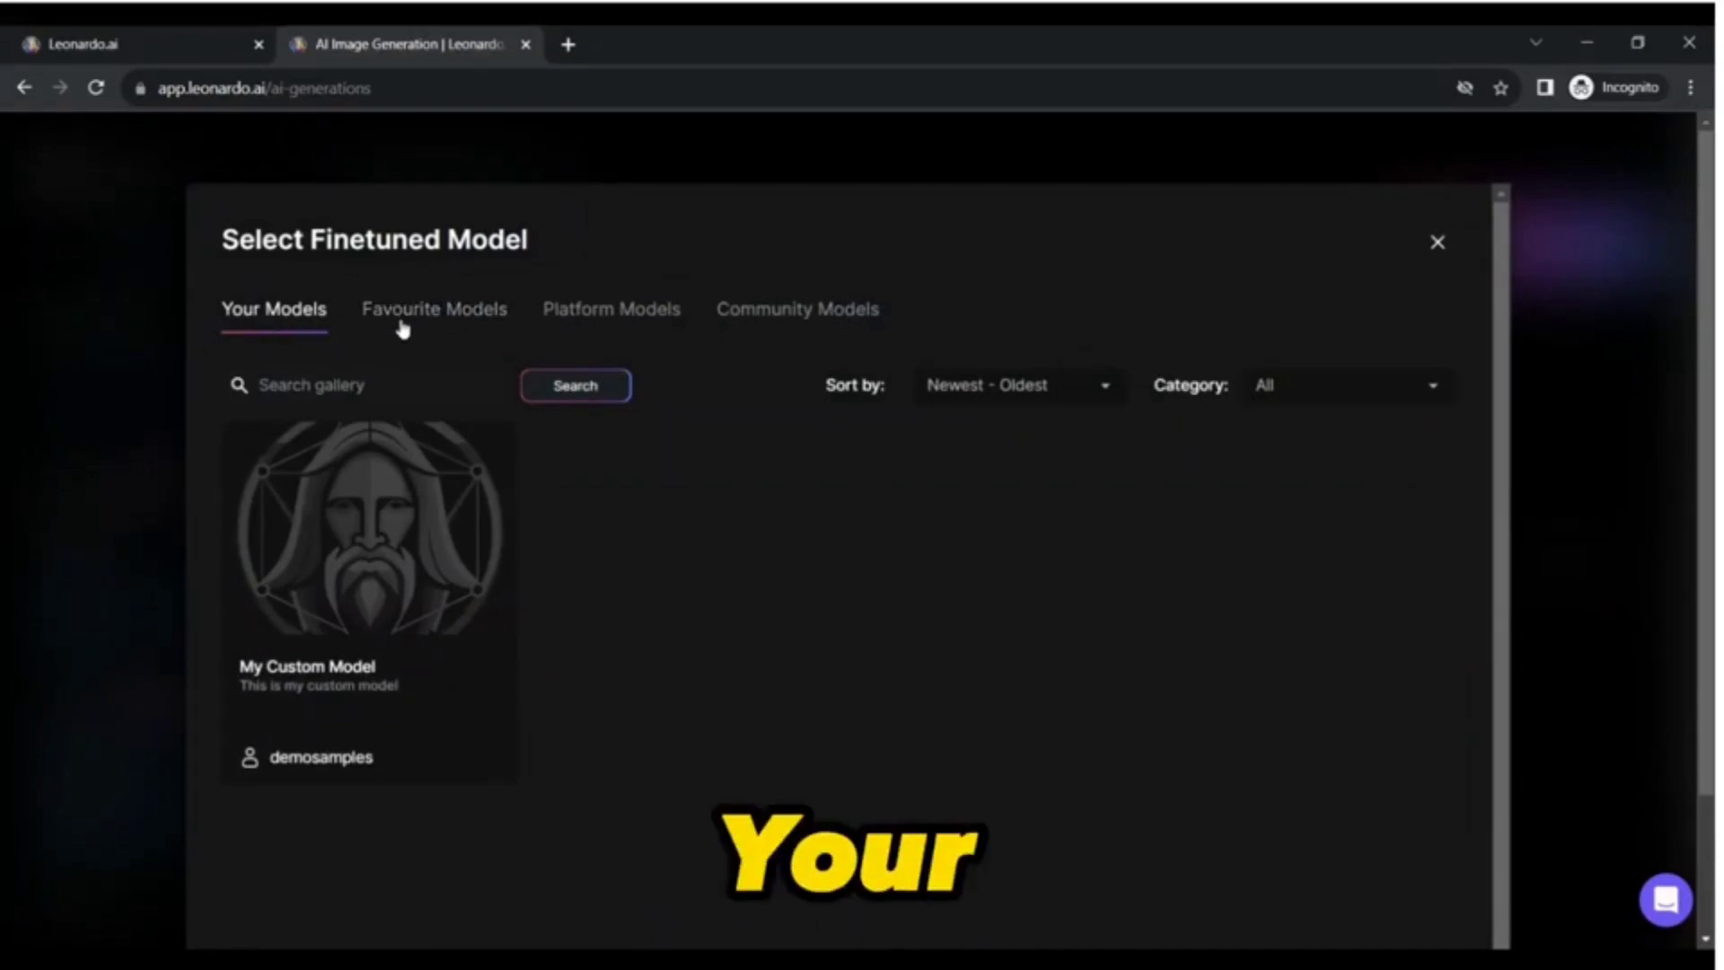
{"action": "mouse_move", "coordinate": [368, 598]}
{"action": "left_click", "coordinate": [316, 589]}
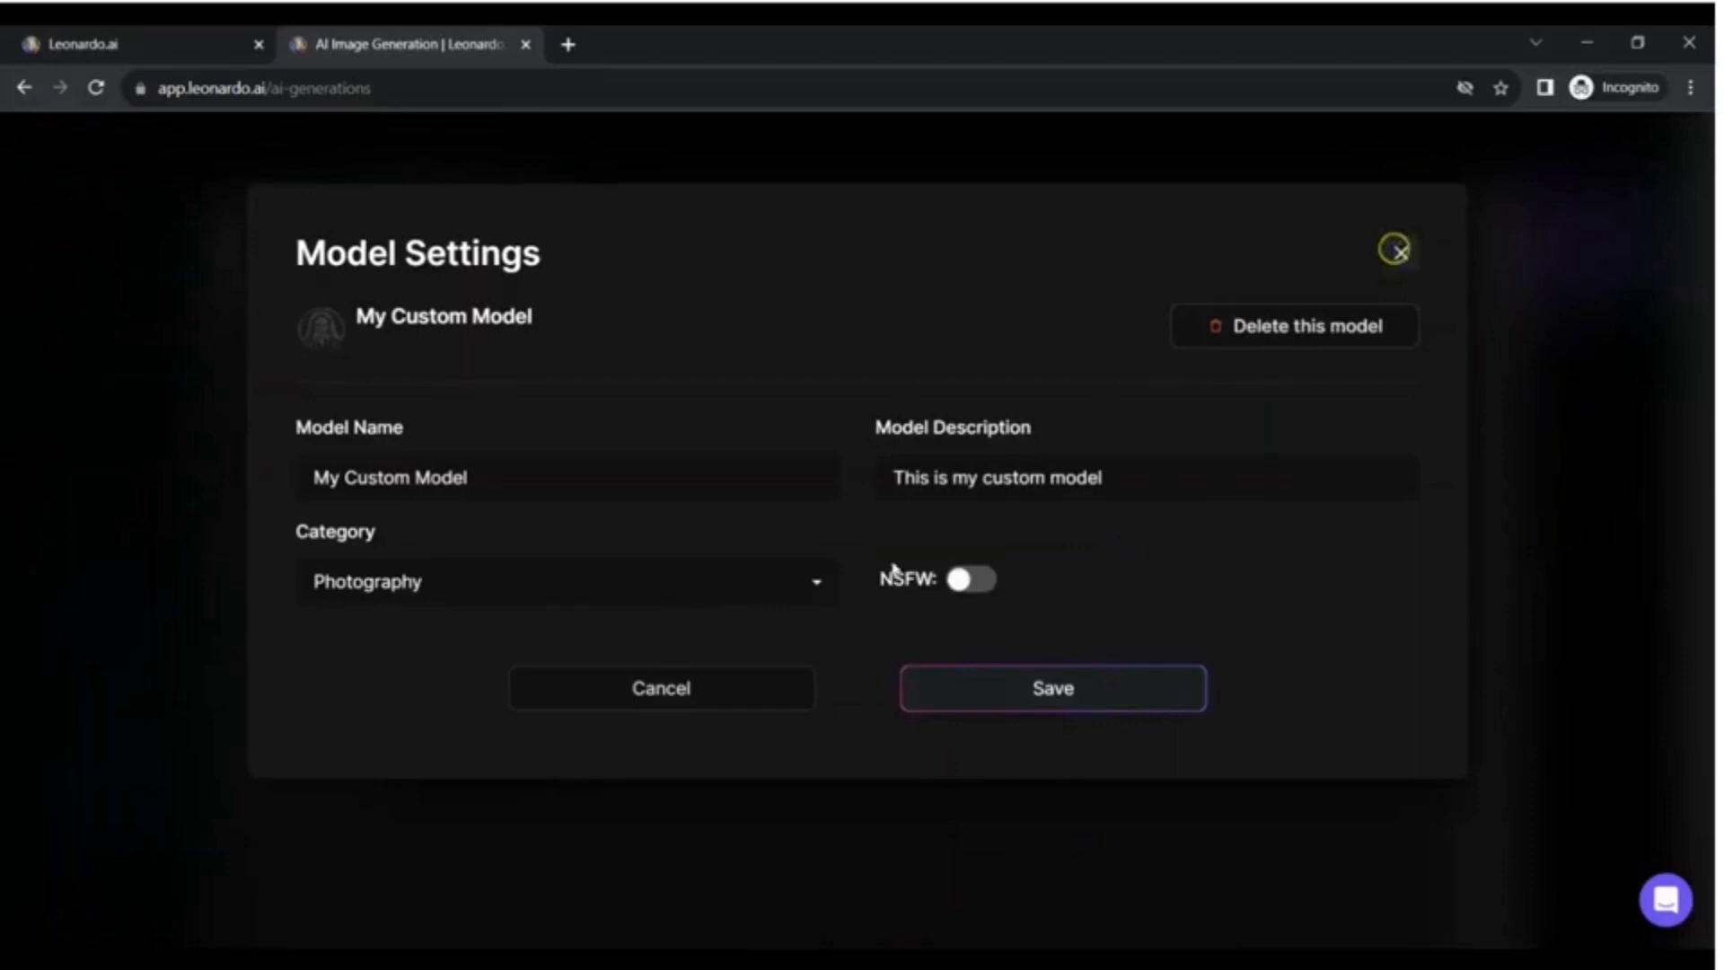
{"action": "left_click", "coordinate": [1397, 249]}
Use My Custom Model with the northern-areas sunset prompt at 1:1 aspect ratio.
{"action": "left_click", "coordinate": [449, 593]}
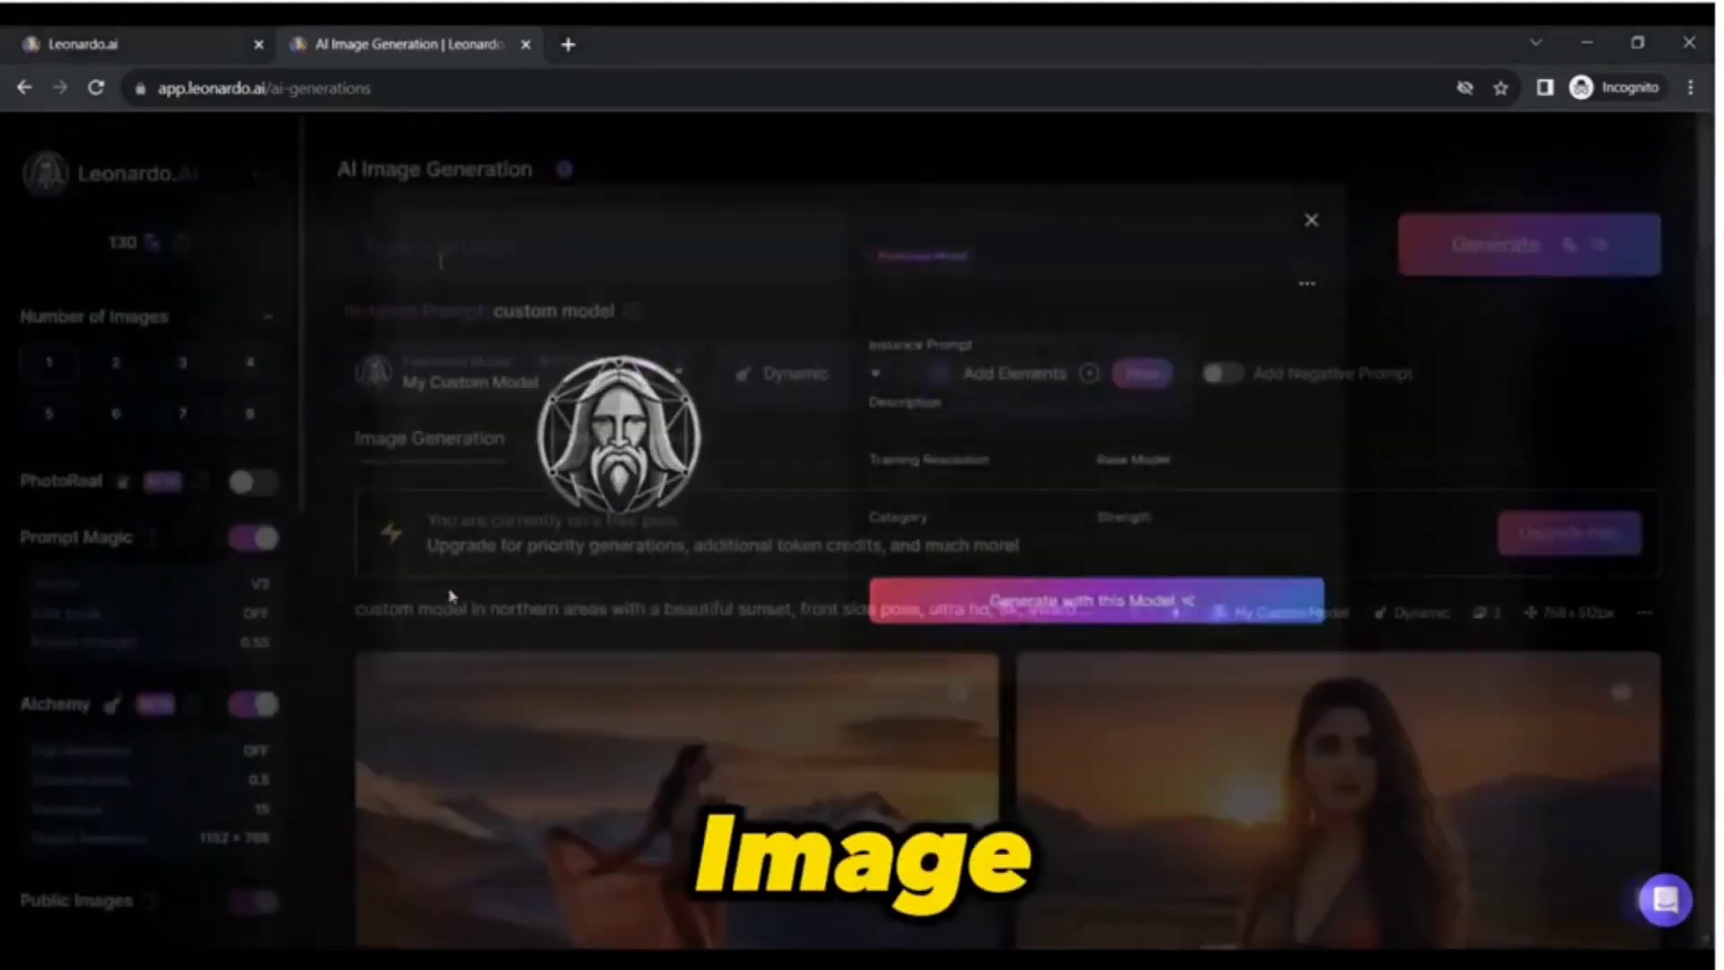
{"action": "left_click", "coordinate": [445, 256]}
{"action": "type", "text": "custo"}
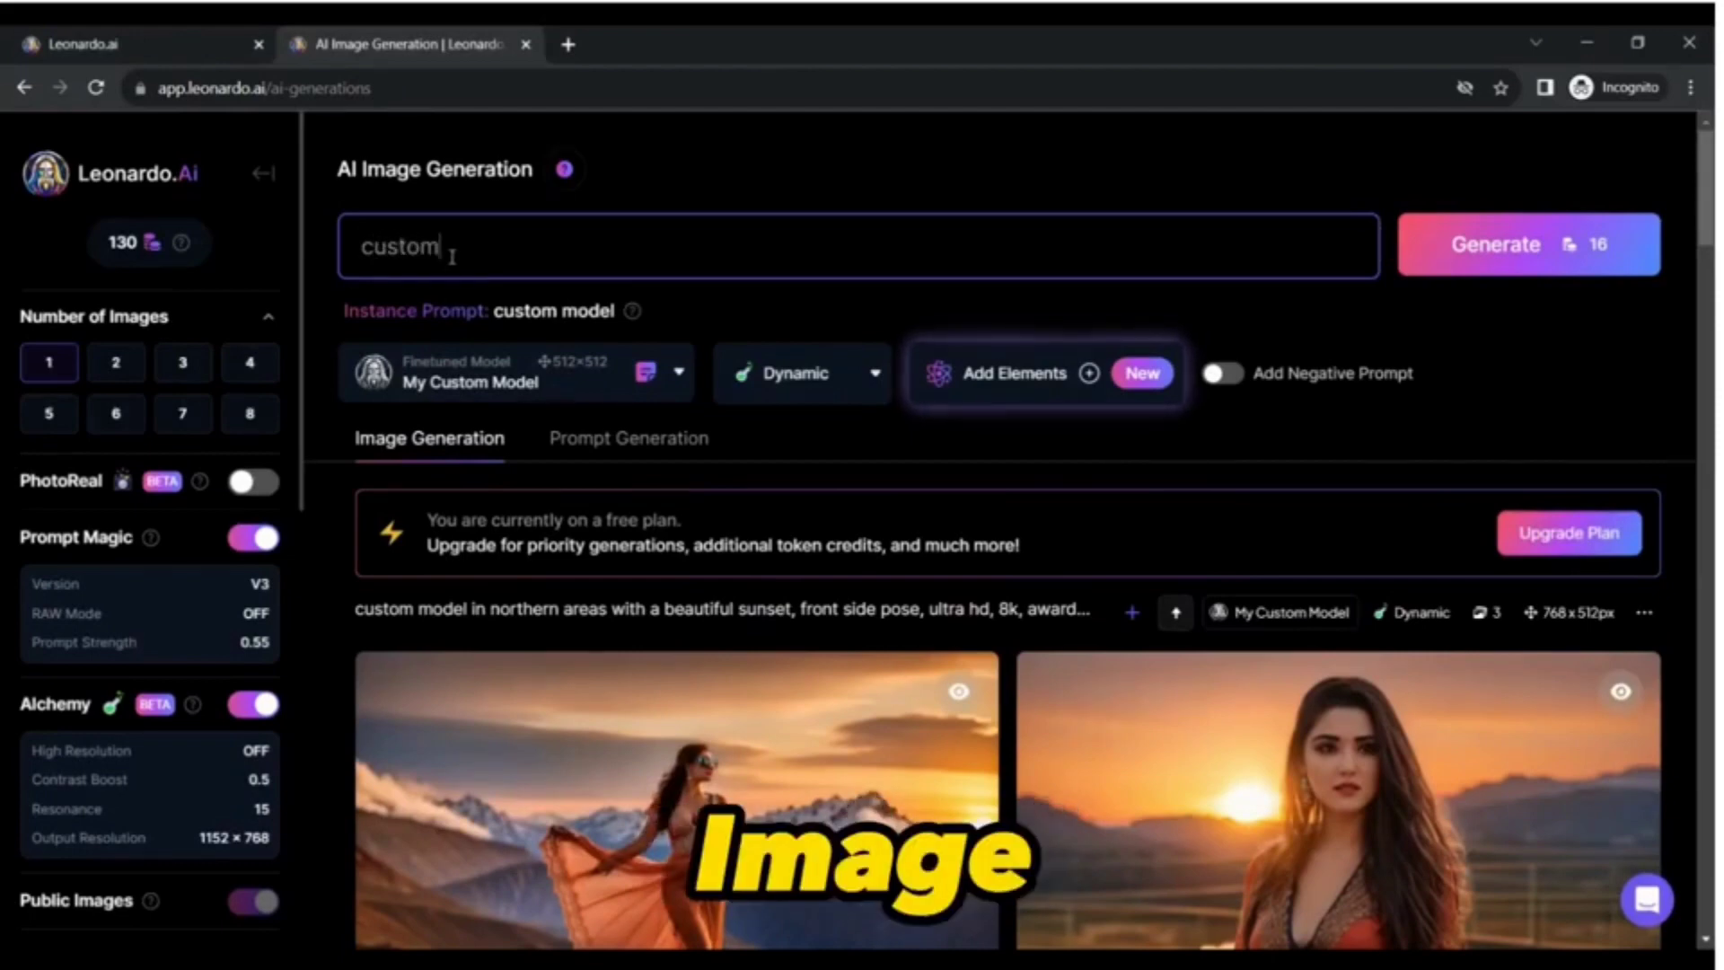
{"action": "type", "text": "model in northern areas, beautiful sunset, 8k, ultra hd, award wining photography"}
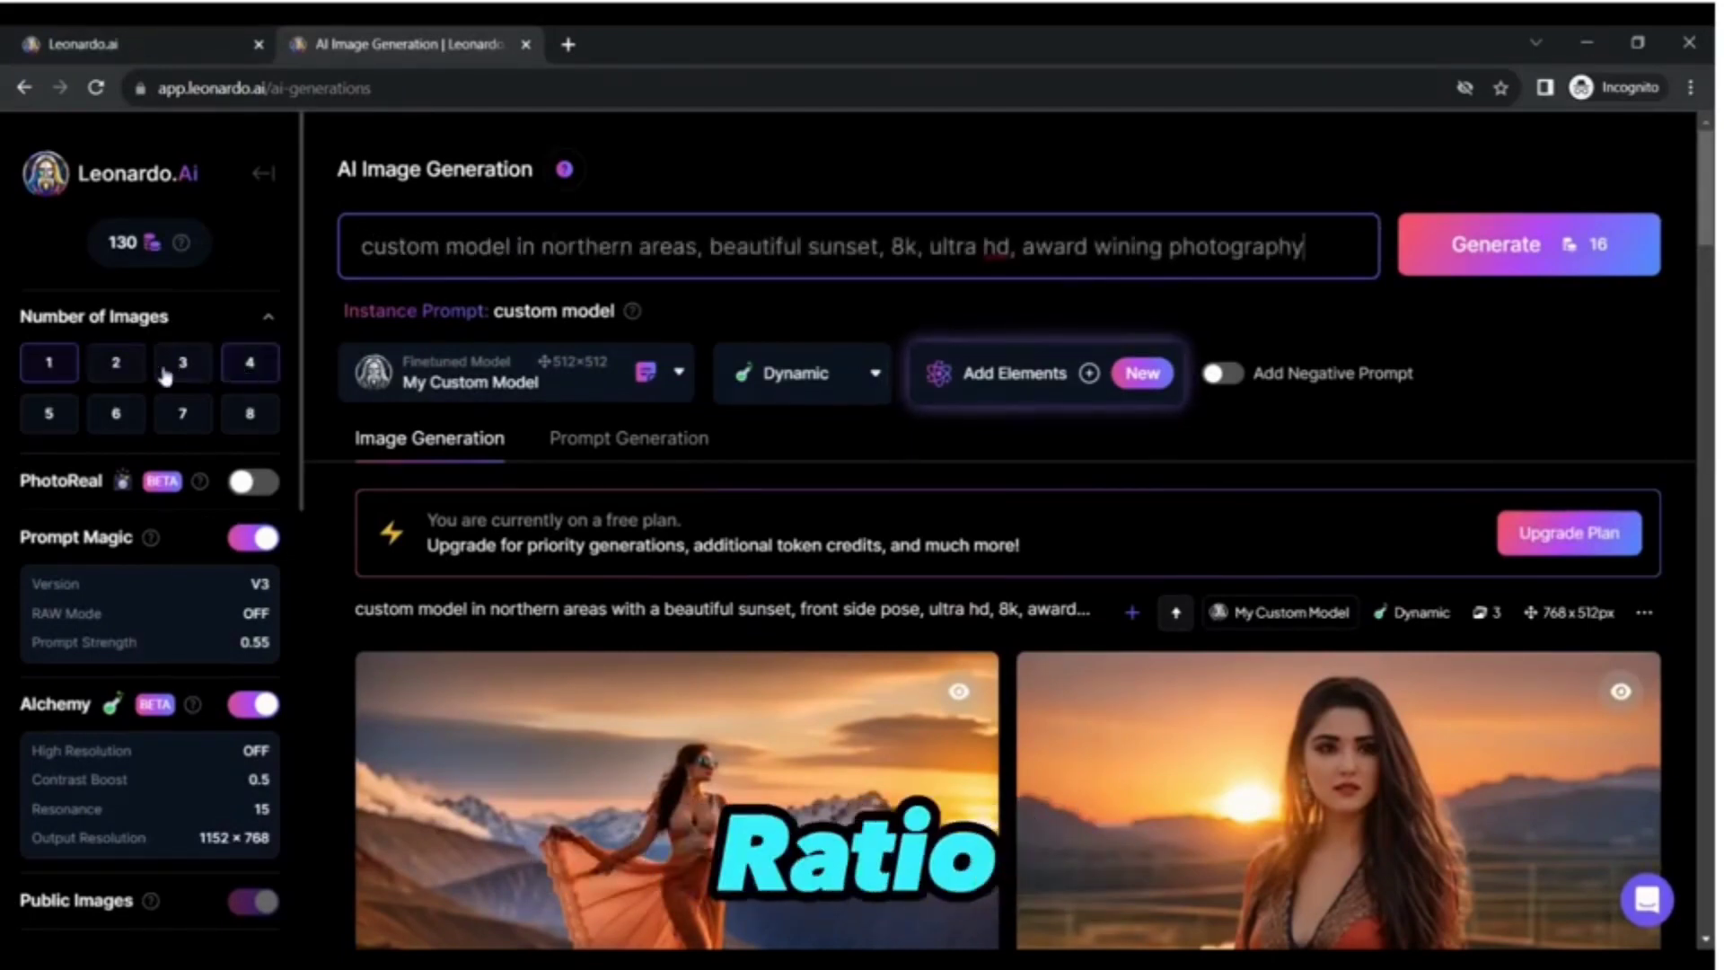
{"action": "scroll", "coordinate": [116, 405], "scroll_direction": "down", "scroll_amount": 3}
{"action": "scroll", "coordinate": [116, 404], "scroll_direction": "down", "scroll_amount": 5}
{"action": "left_click", "coordinate": [225, 707]}
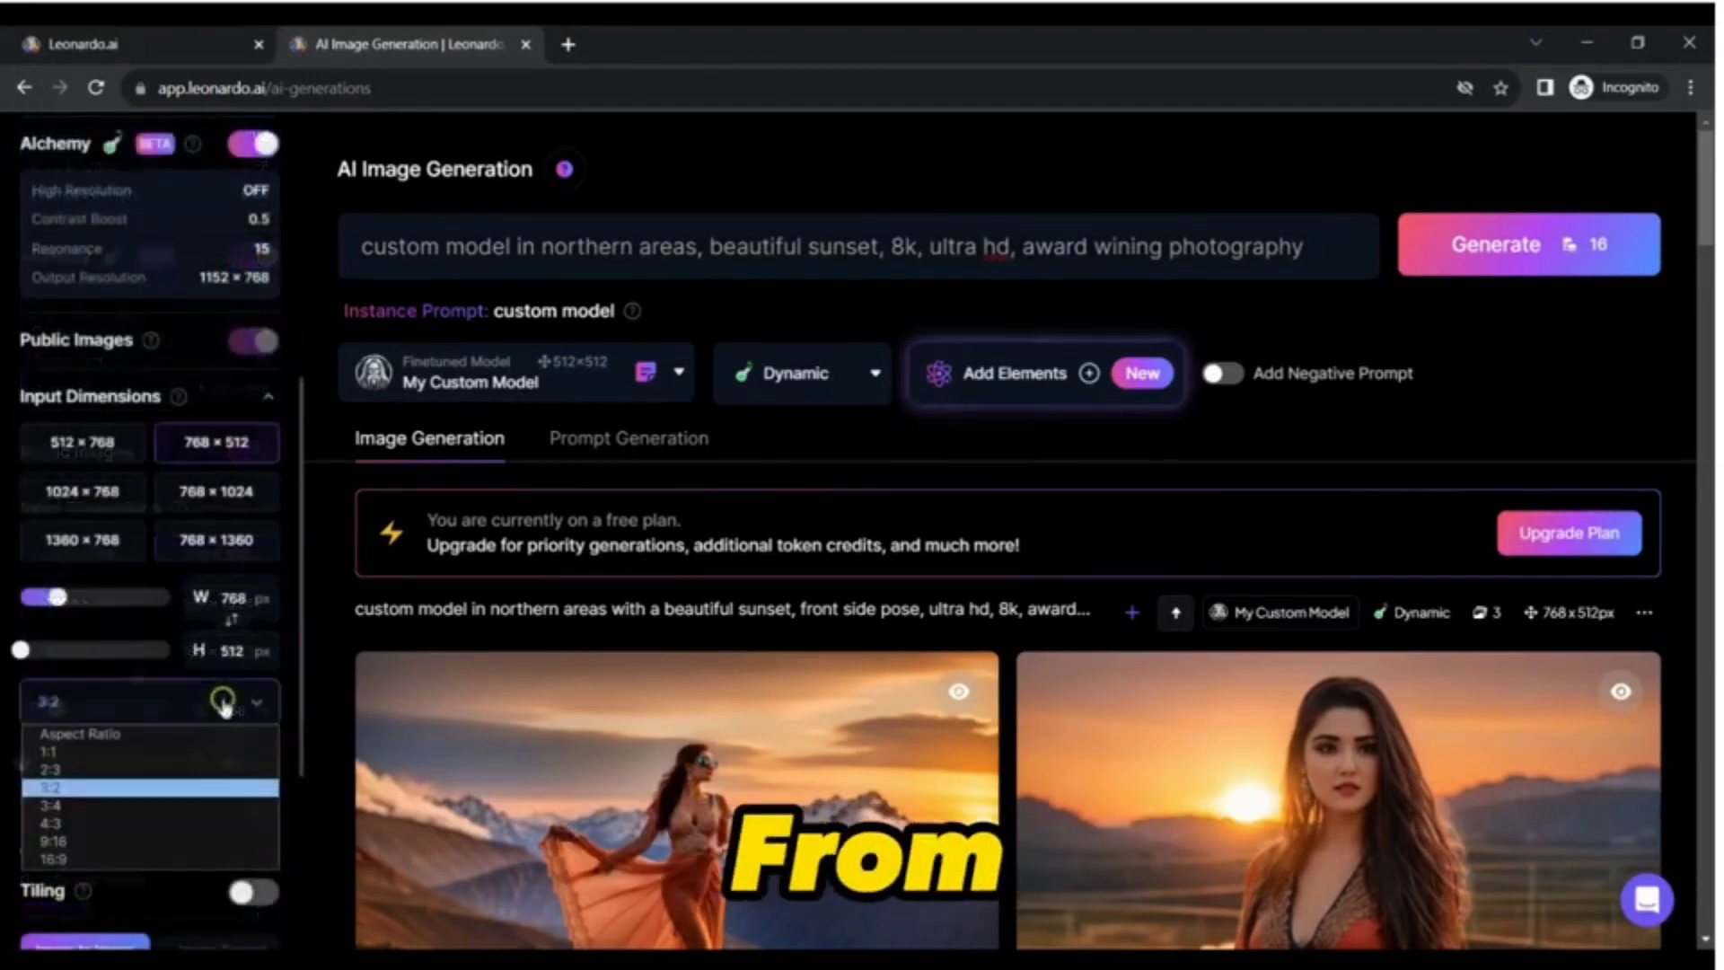
{"action": "left_click", "coordinate": [50, 751]}
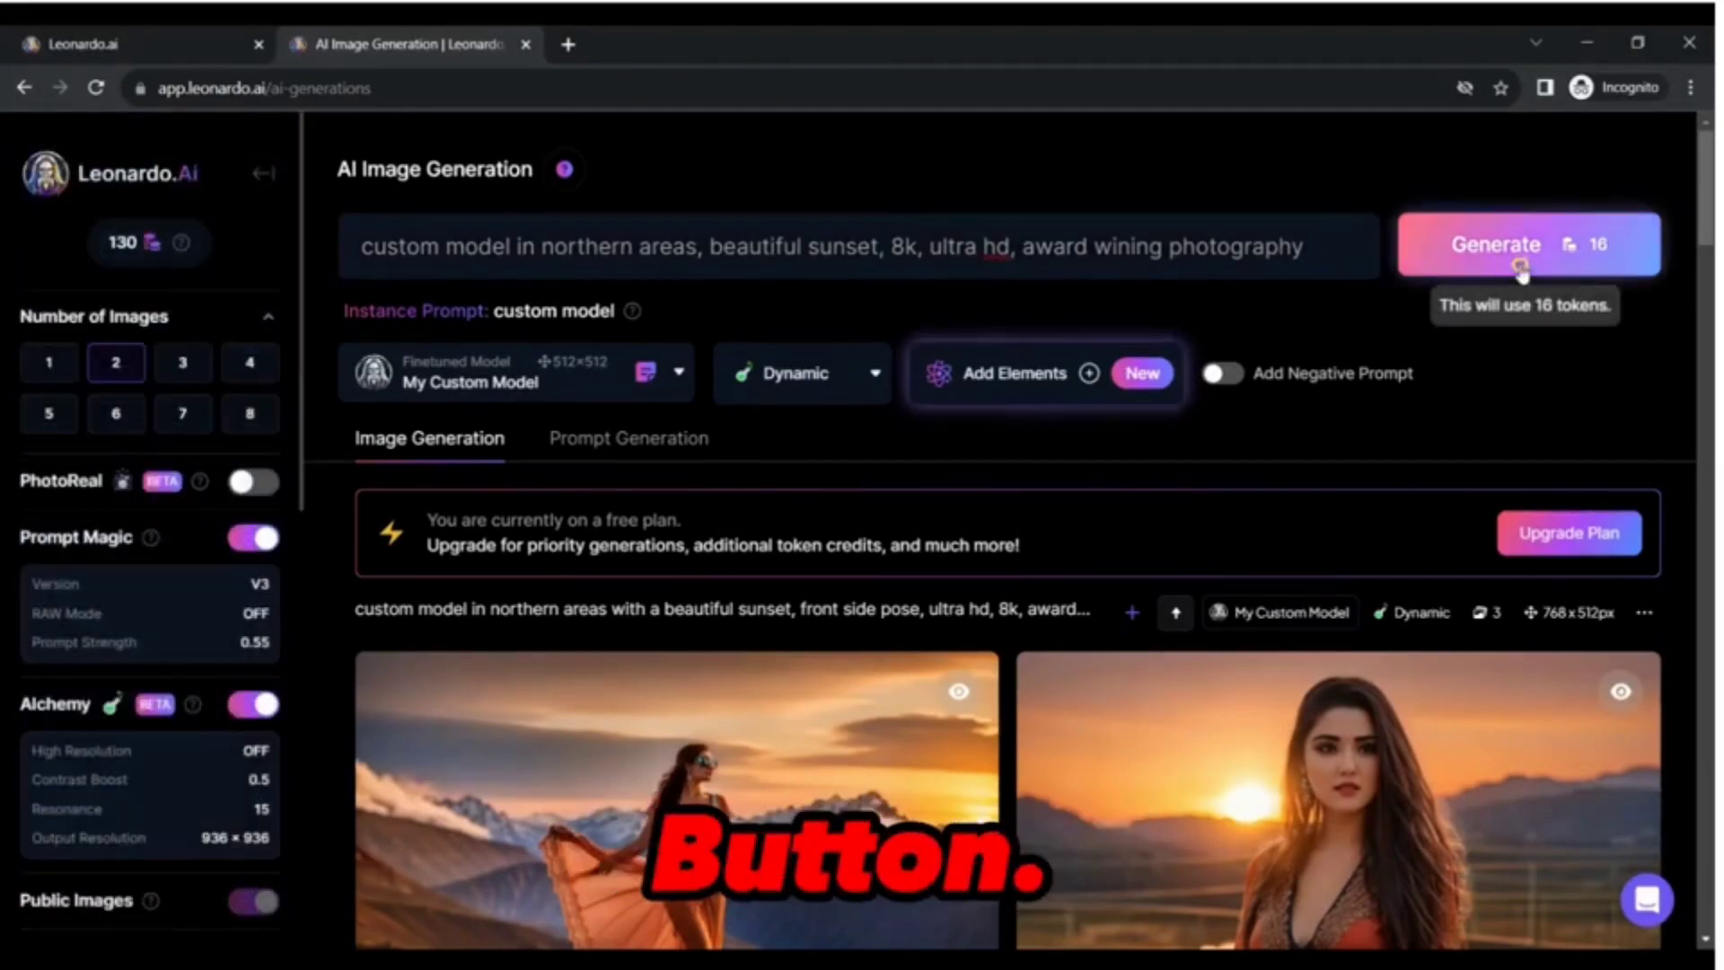
Generate the sunset images, then add 'front side pose,' after 'ultra hd,' and regenerate.
{"action": "left_click", "coordinate": [1549, 245]}
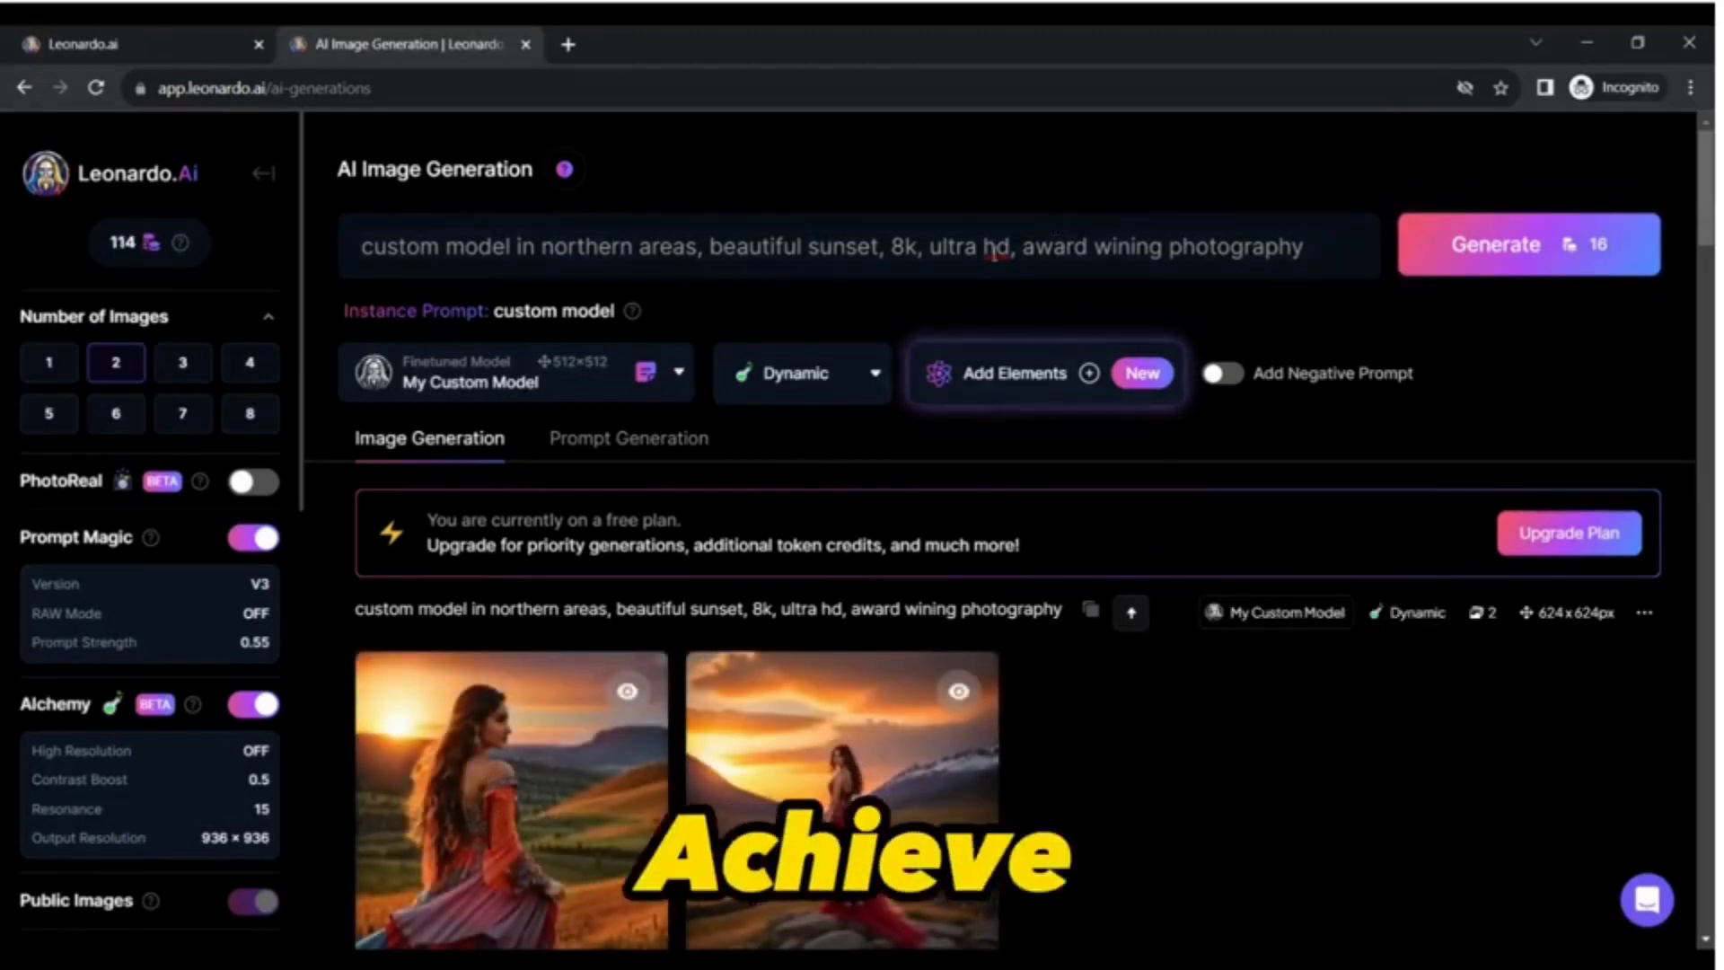
{"action": "left_click", "coordinate": [1018, 250]}
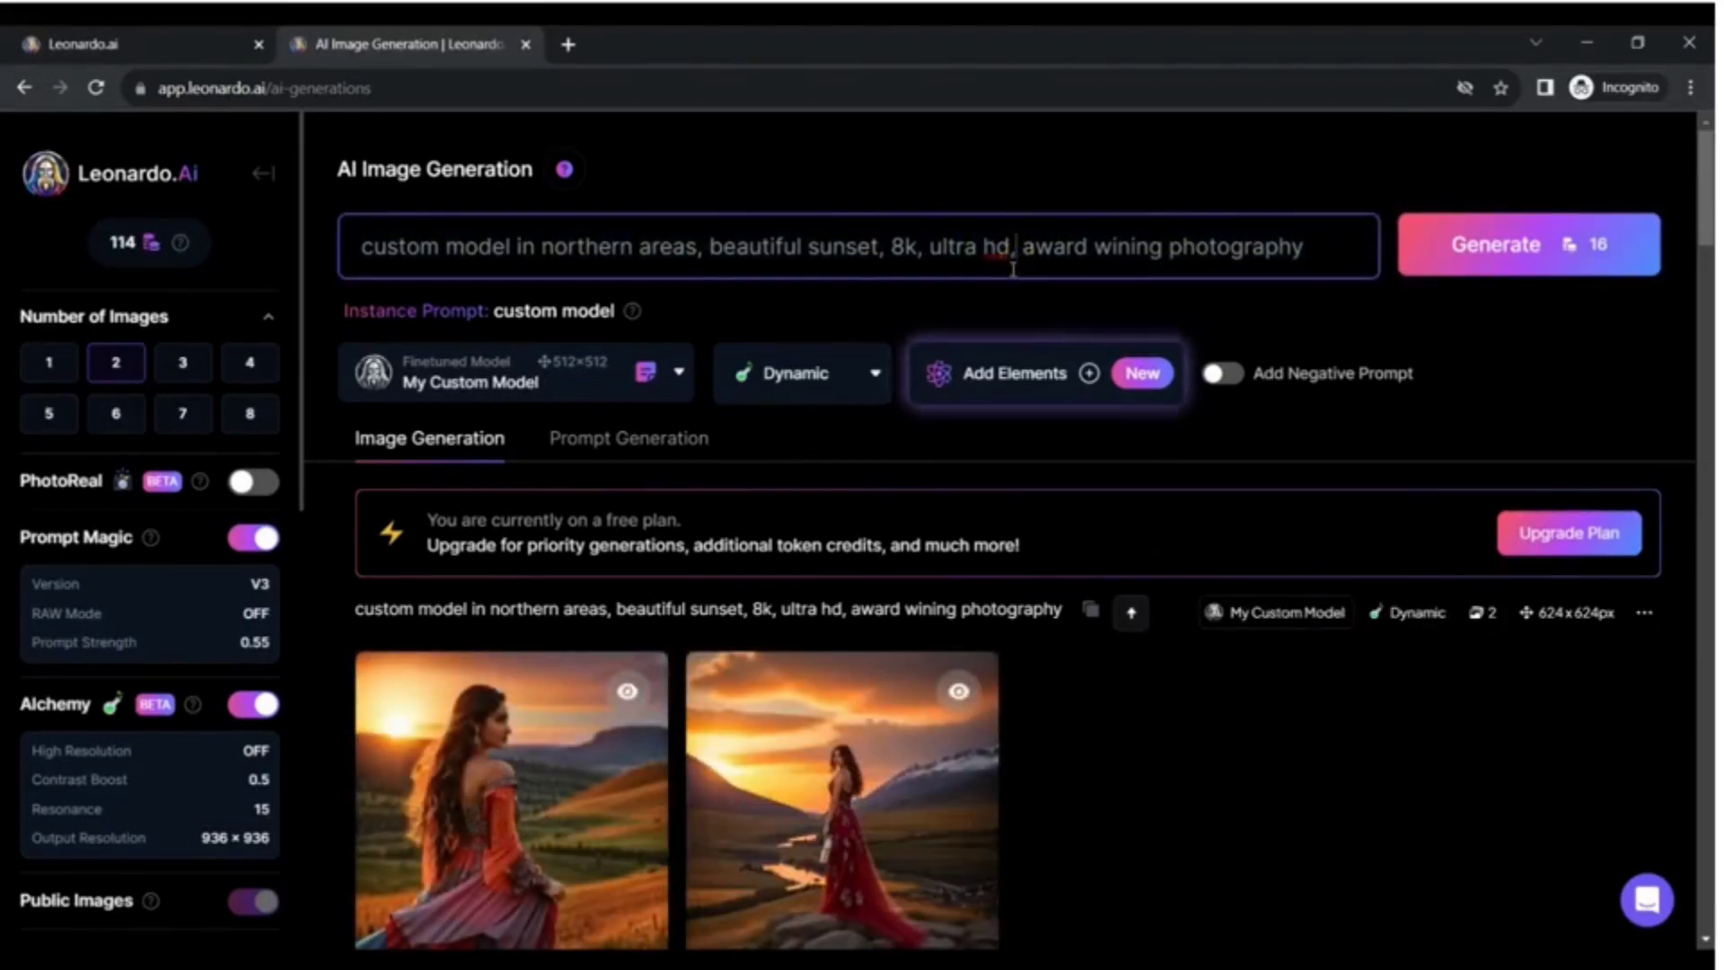
{"action": "type", "text": "front"}
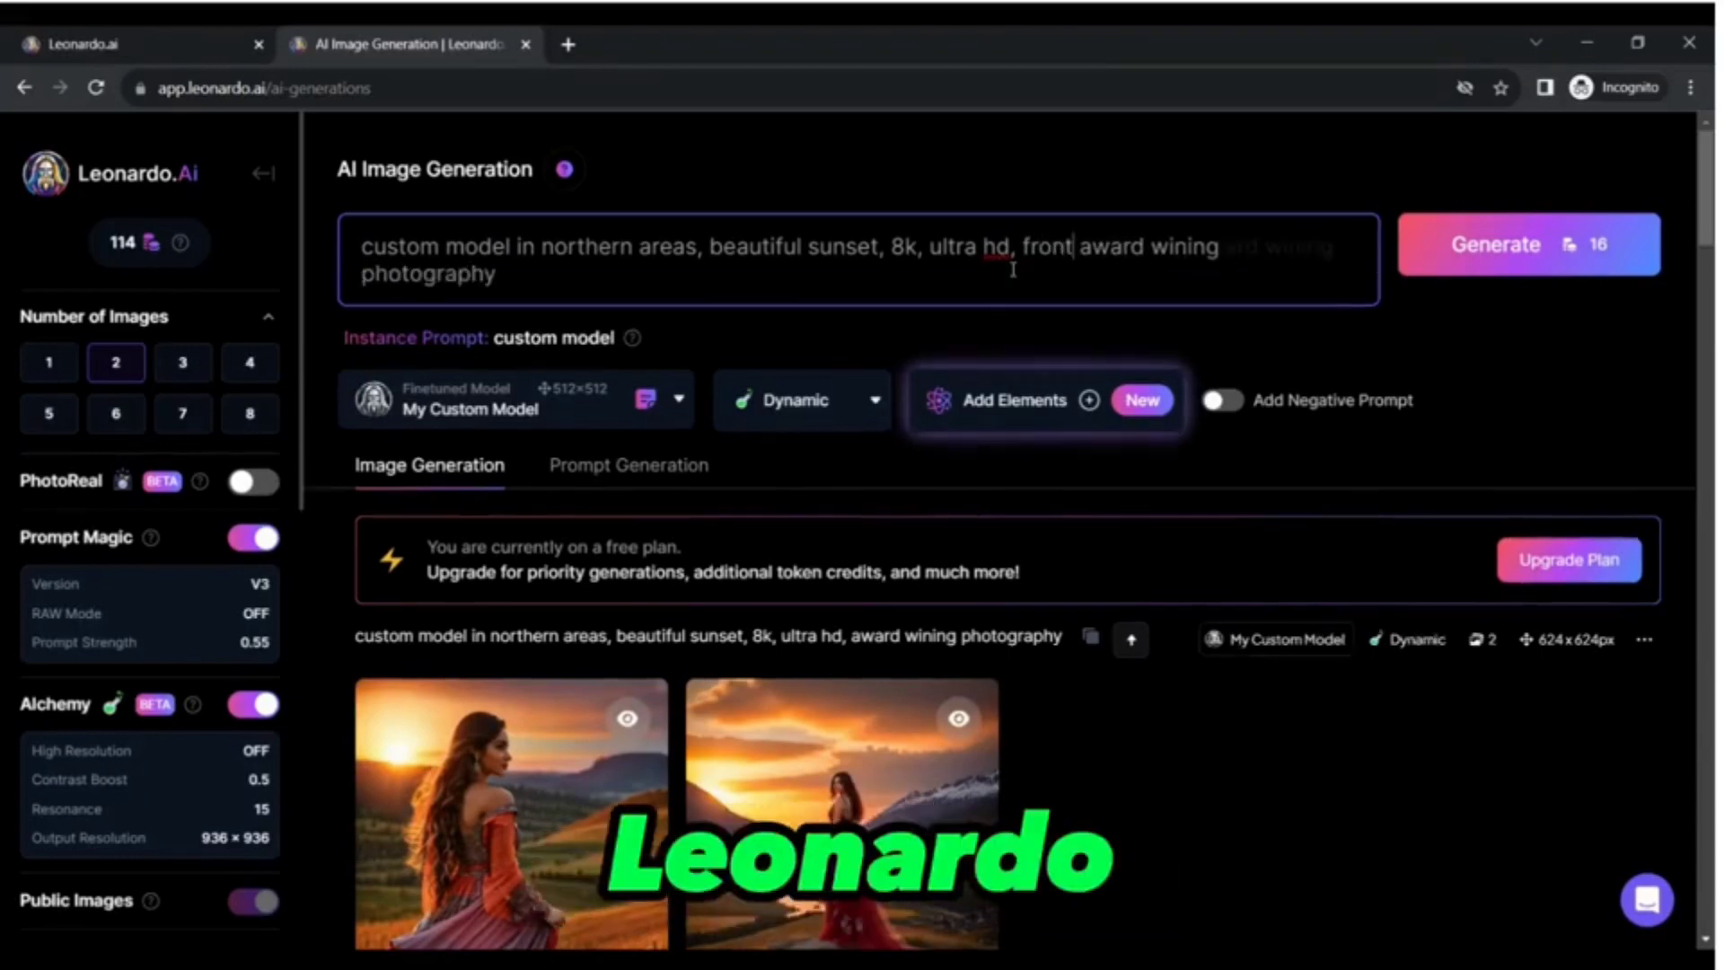
{"action": "type", "text": " side pose,"}
{"action": "left_click", "coordinate": [1529, 244]}
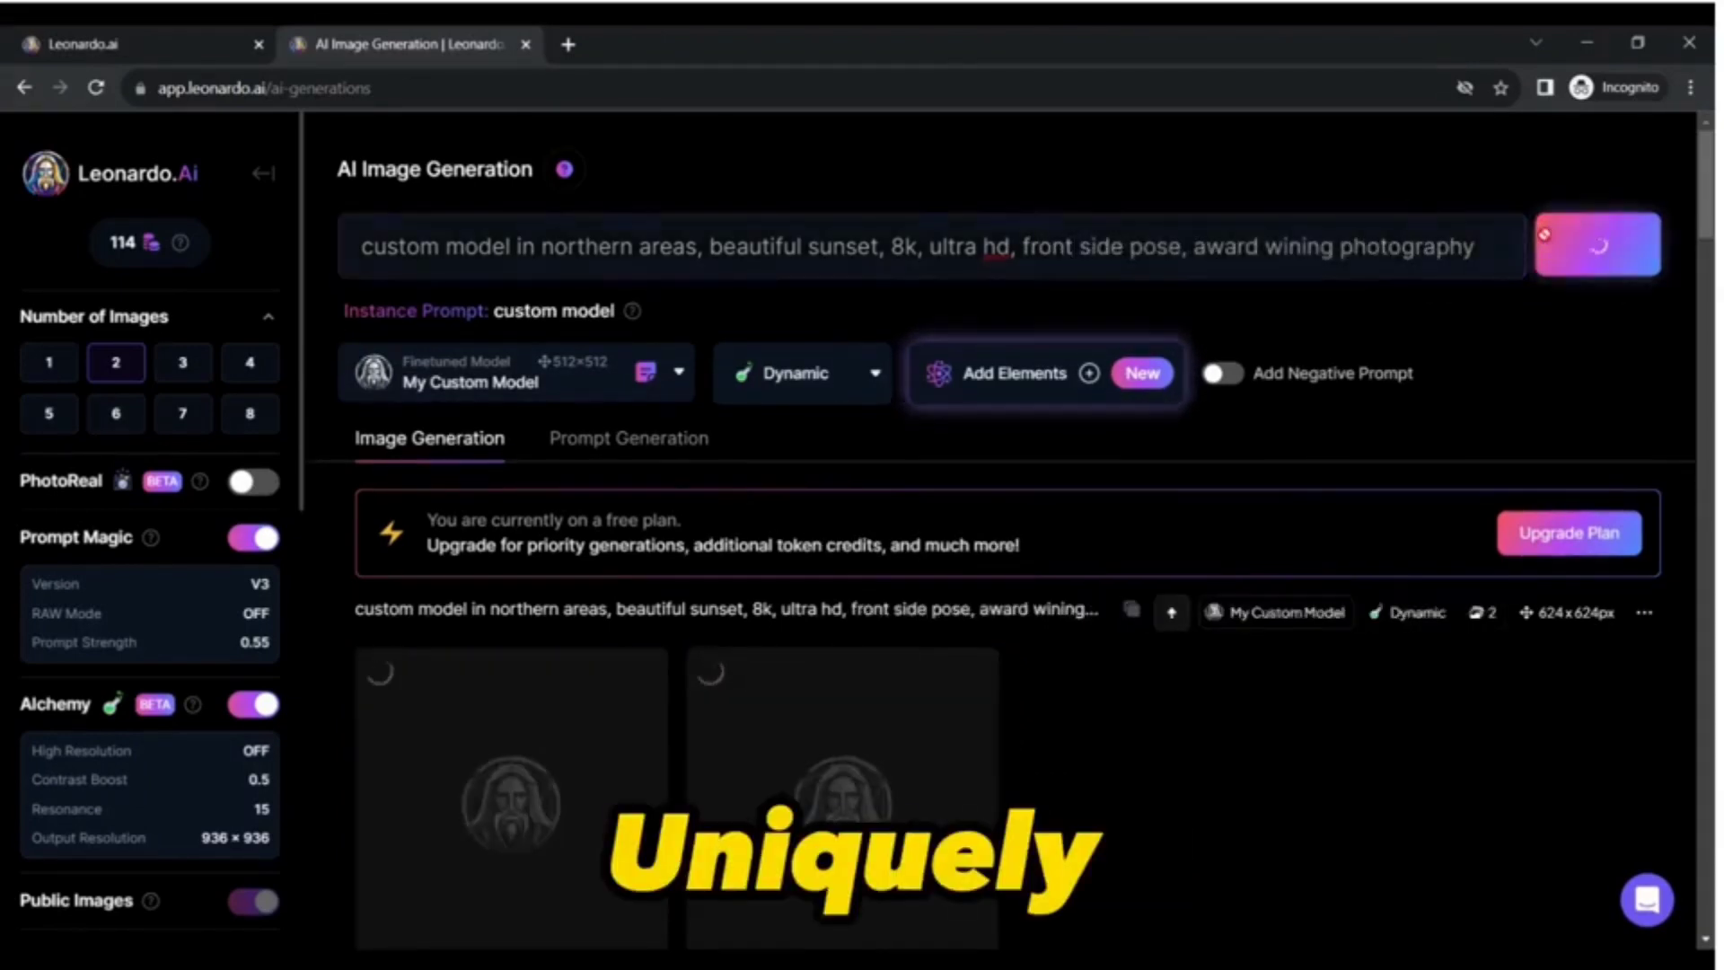